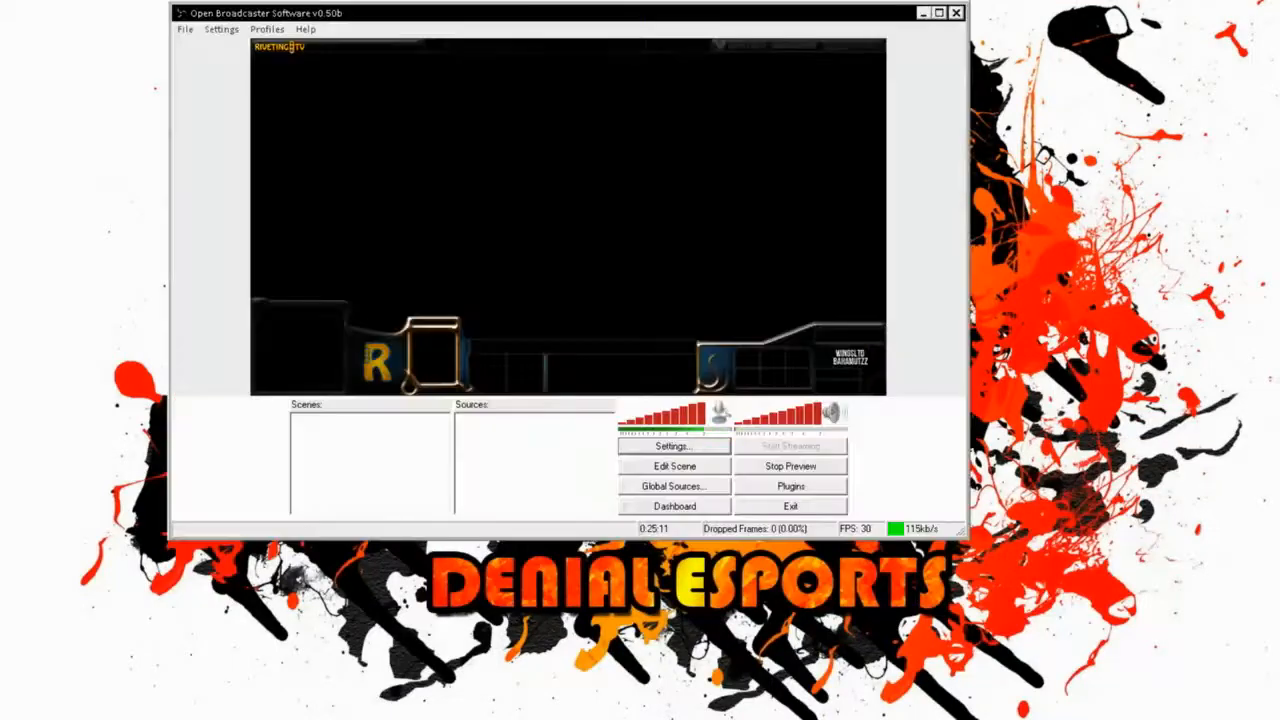
Stop the running stream preview
{"action": "left_click", "coordinate": [755, 466]}
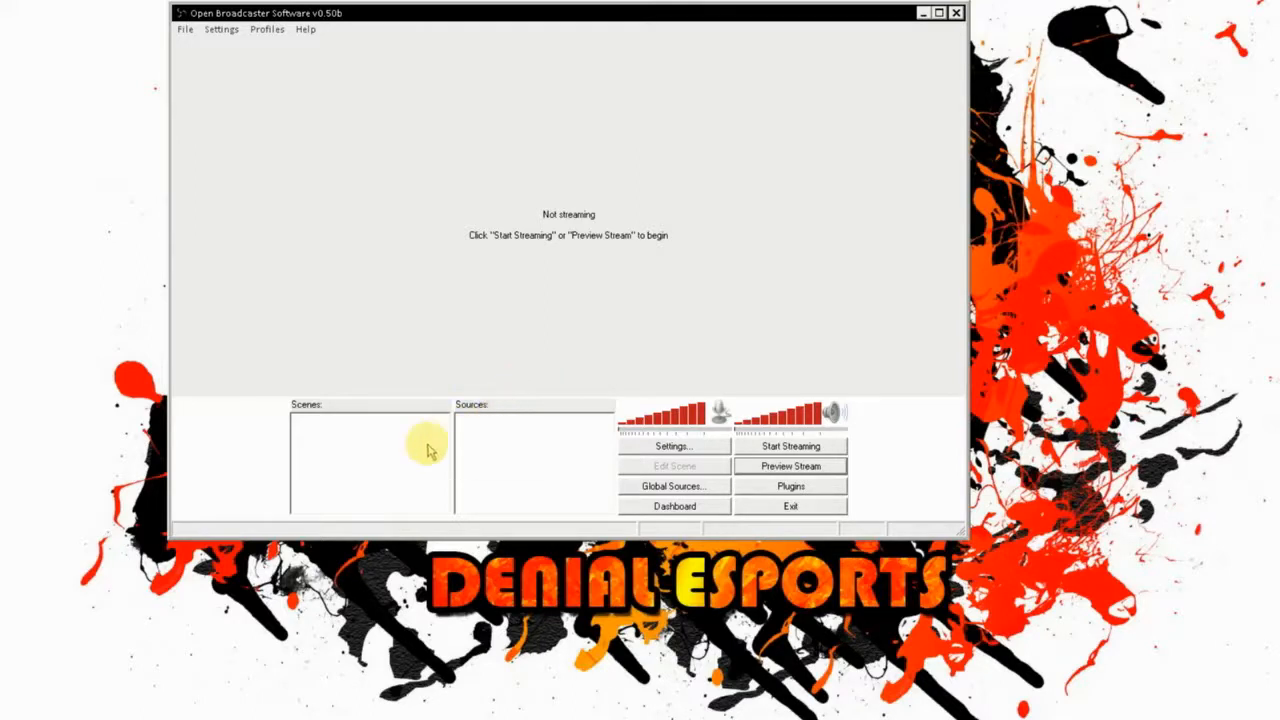
{"action": "right_click", "coordinate": [383, 446]}
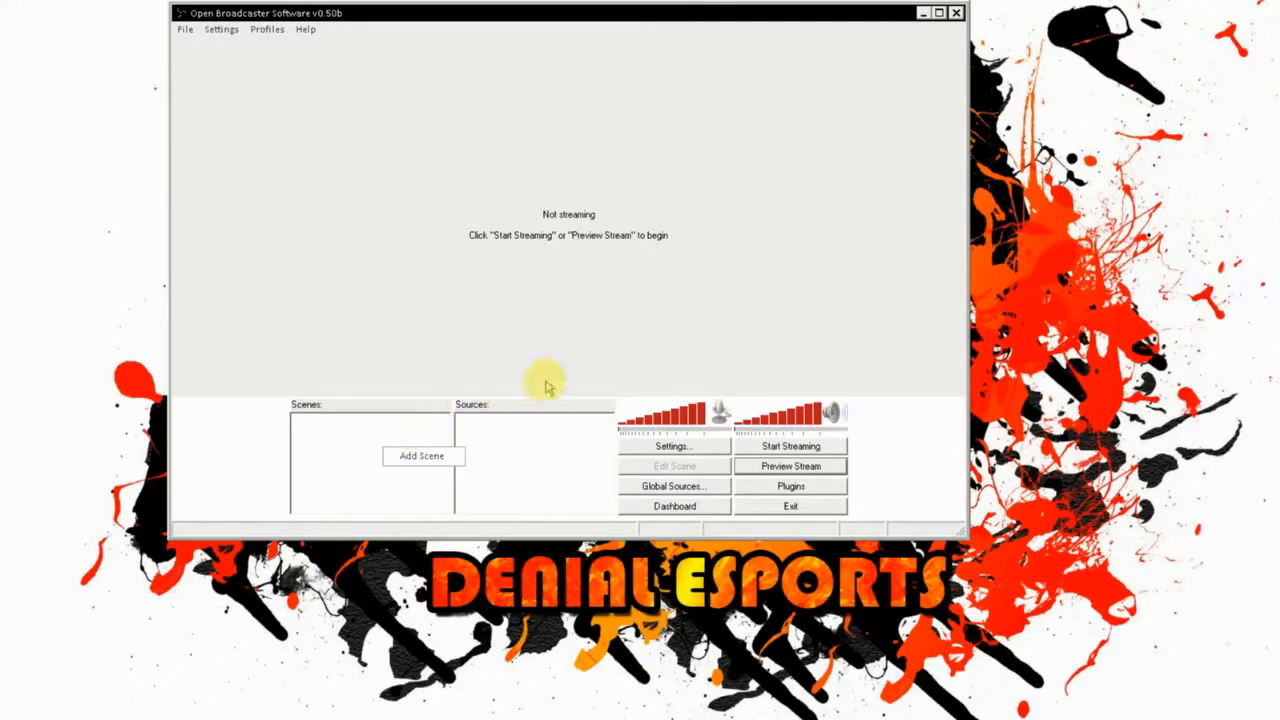
{"action": "left_click", "coordinate": [520, 470]}
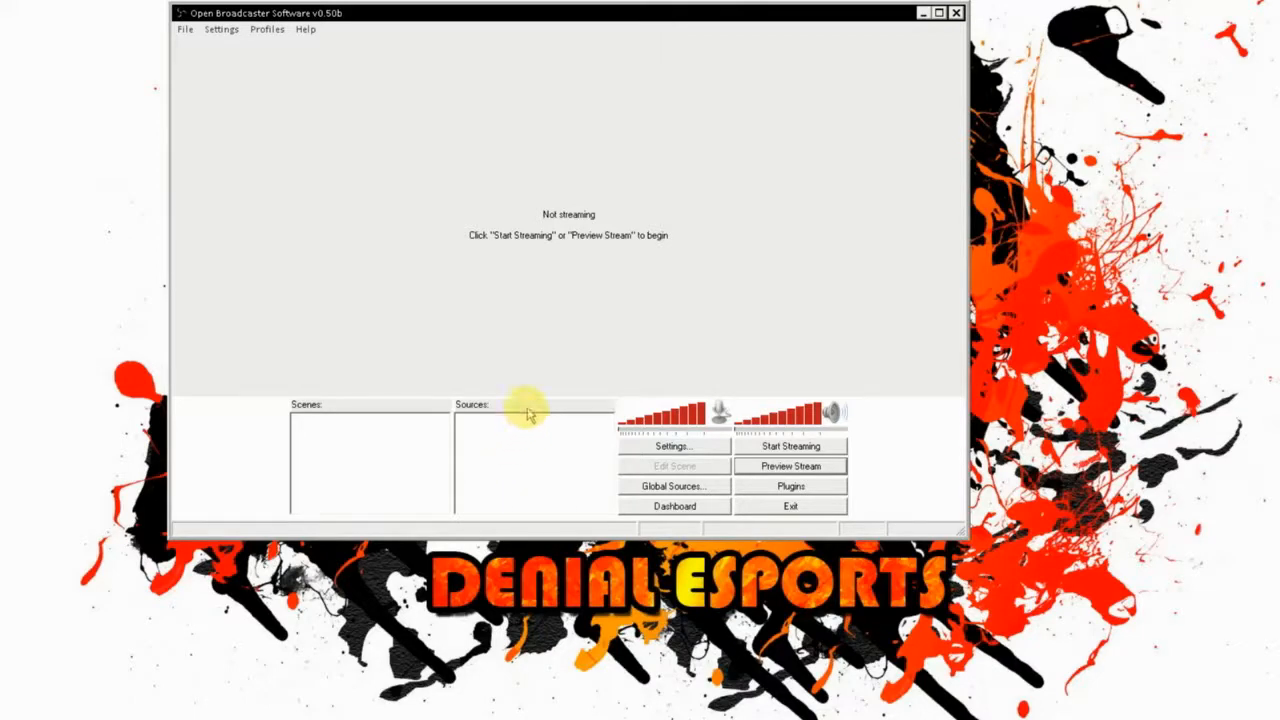
Open the program settings and remove the Airmech setting profile
{"action": "left_click", "coordinate": [651, 447]}
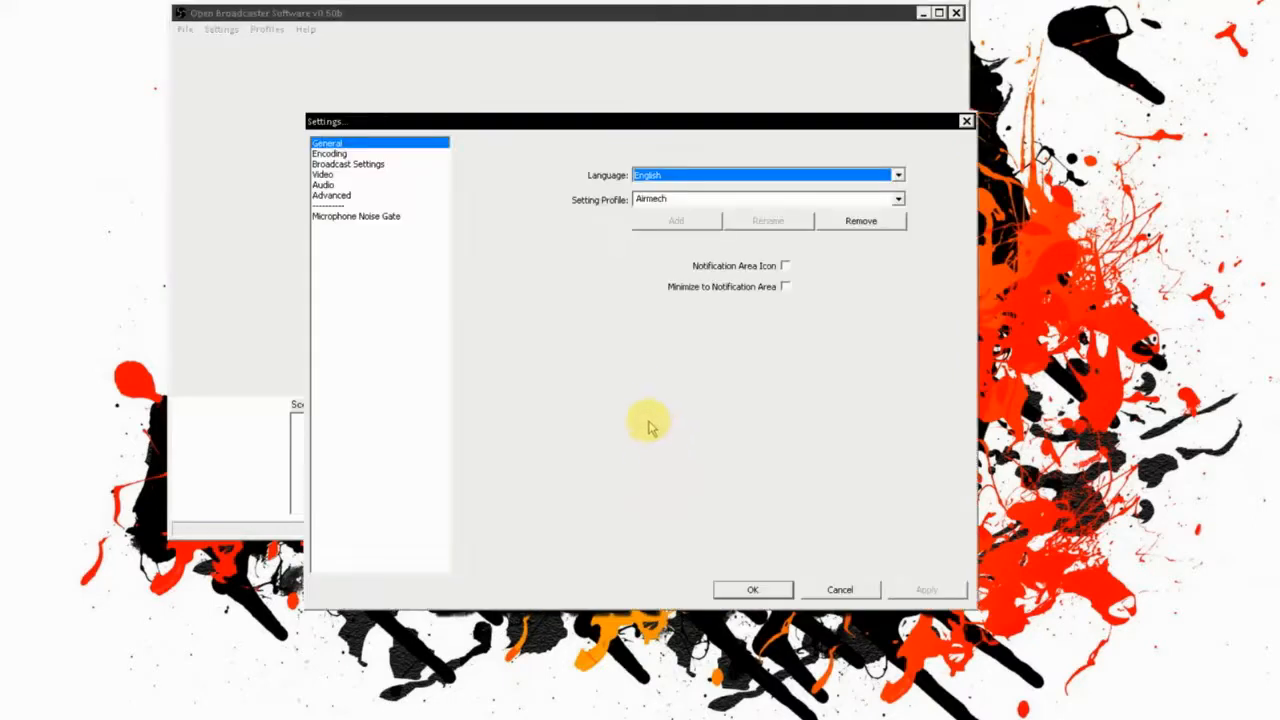
{"action": "left_click", "coordinate": [670, 200]}
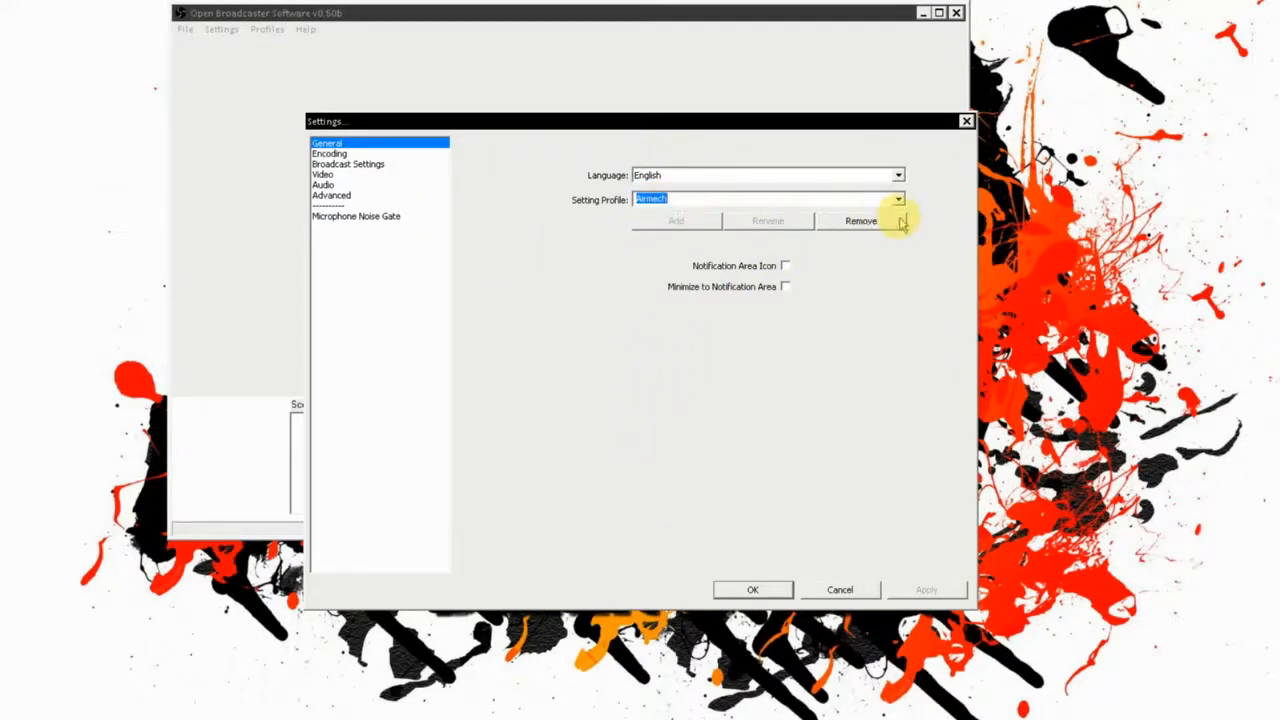
{"action": "left_click", "coordinate": [893, 221]}
{"action": "left_click", "coordinate": [664, 414]}
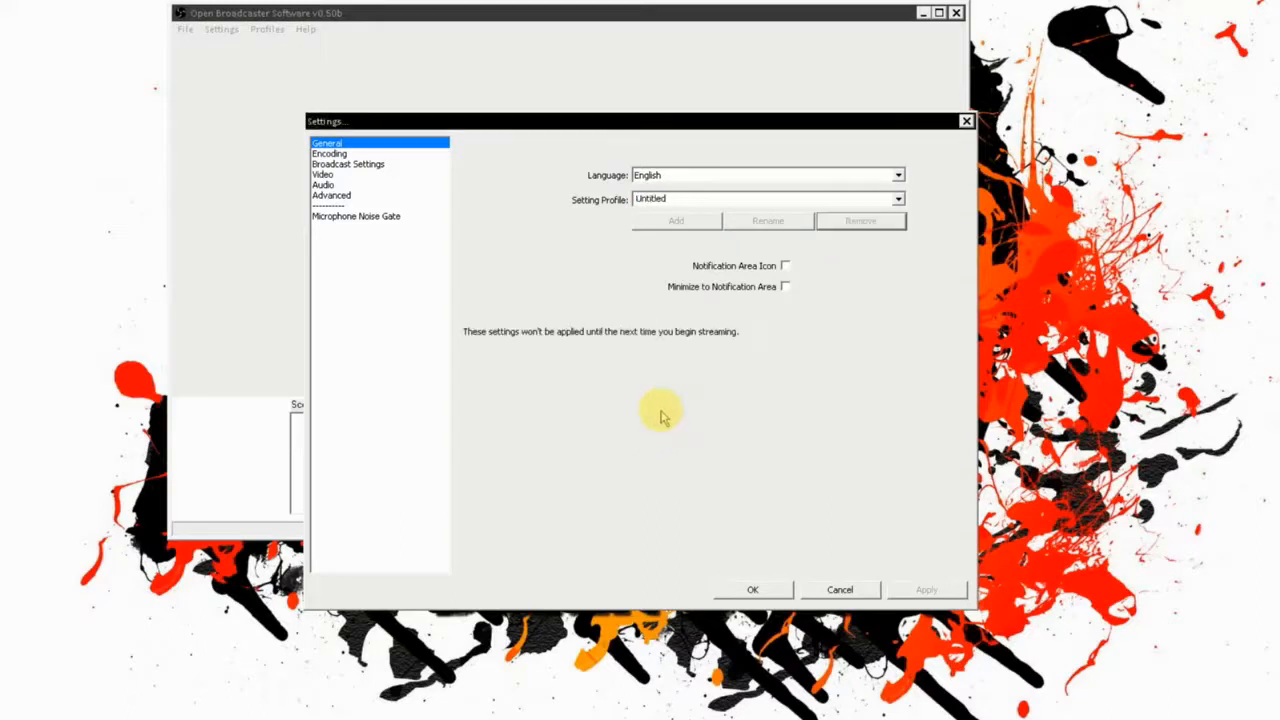
Add a new setting profile named DotA 2
{"action": "left_click", "coordinate": [896, 199]}
{"action": "left_click", "coordinate": [848, 200]}
{"action": "left_click", "coordinate": [780, 199]}
{"action": "left_click_drag", "start_coordinate": [780, 199], "coordinate": [503, 196]}
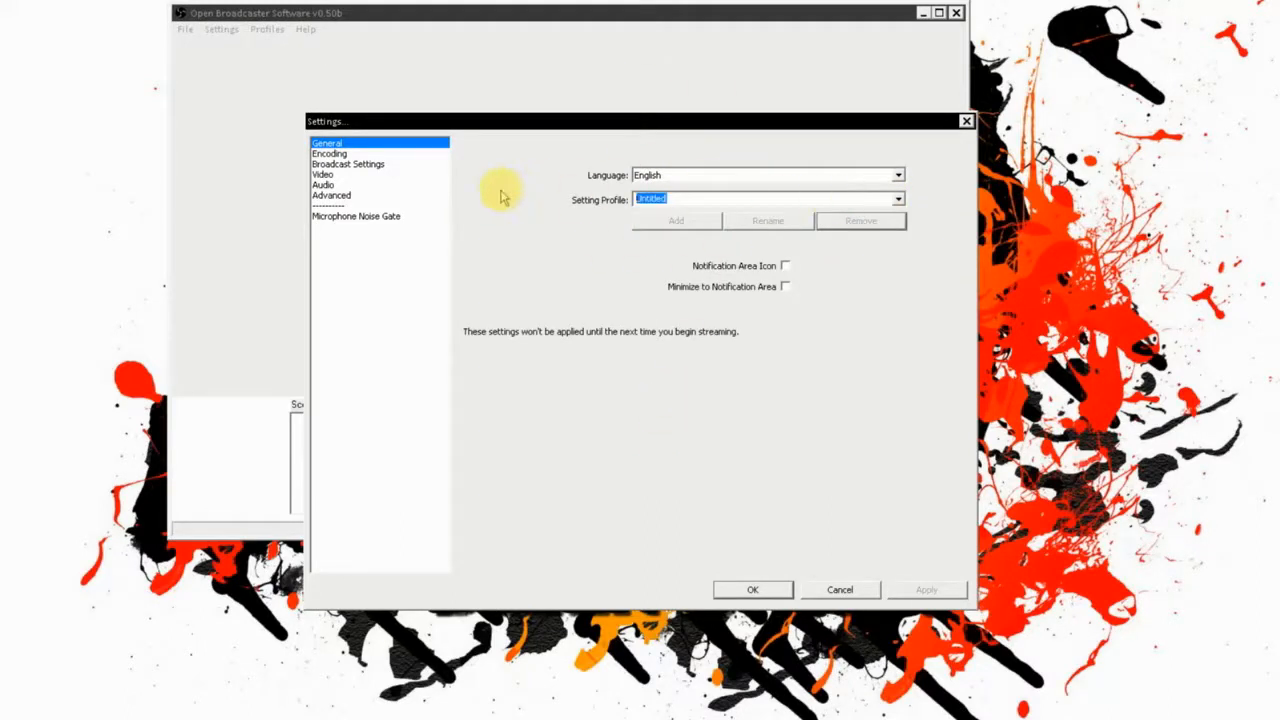
{"action": "type", "text": "Dot"}
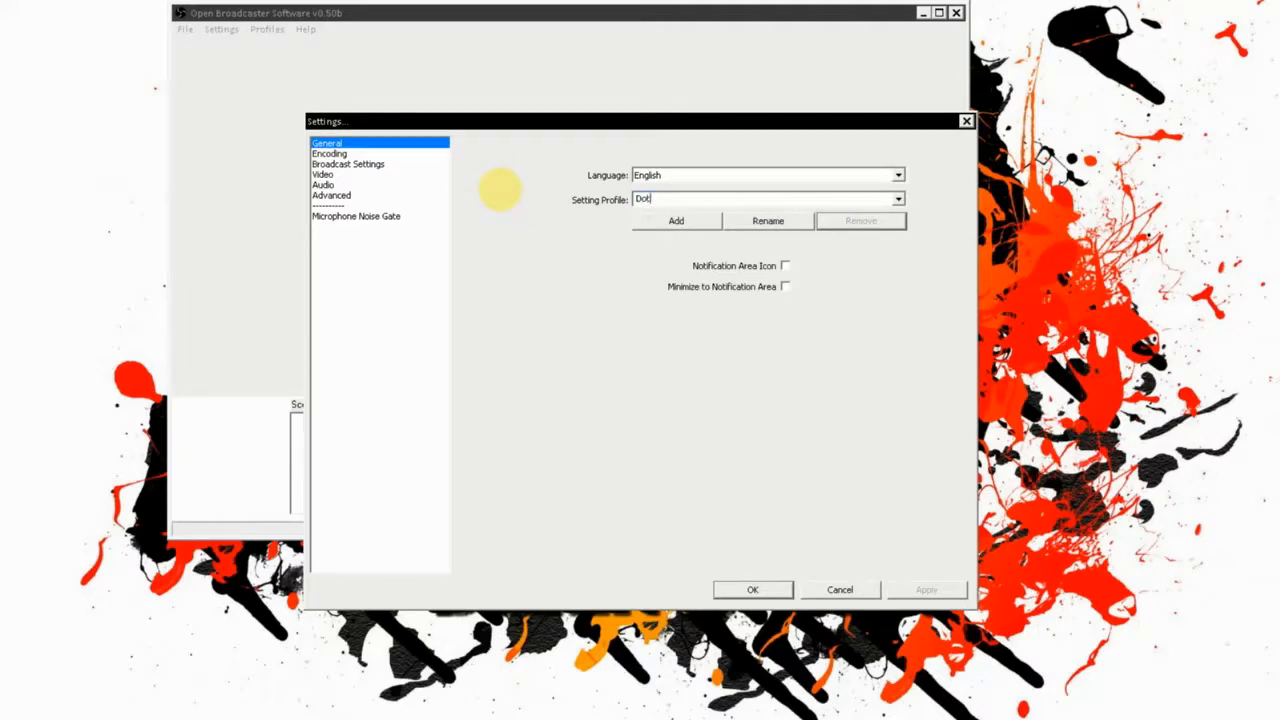
{"action": "type", "text": "A 2"}
{"action": "left_click", "coordinate": [676, 222]}
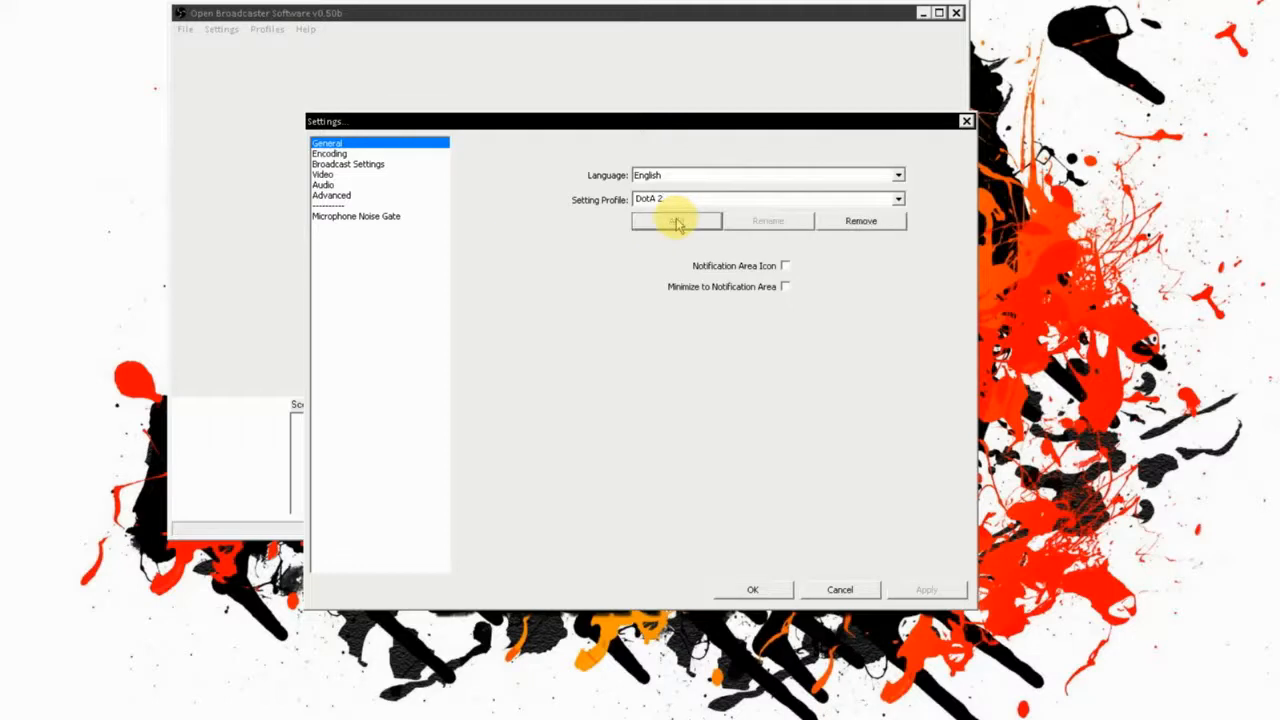
{"action": "left_click", "coordinate": [898, 200]}
{"action": "left_click", "coordinate": [899, 201]}
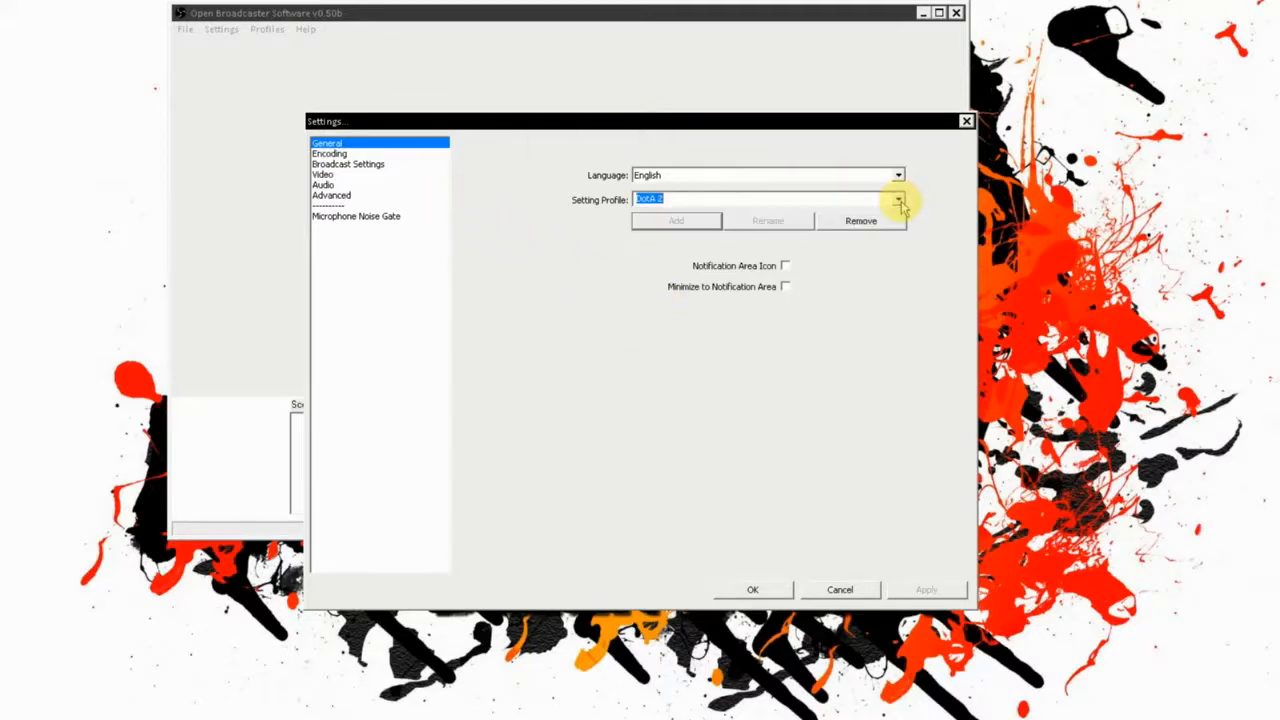
In the encoding settings, keep the AAC codec, set the audio bitrate to 192 and apply the change
{"action": "left_click", "coordinate": [328, 154]}
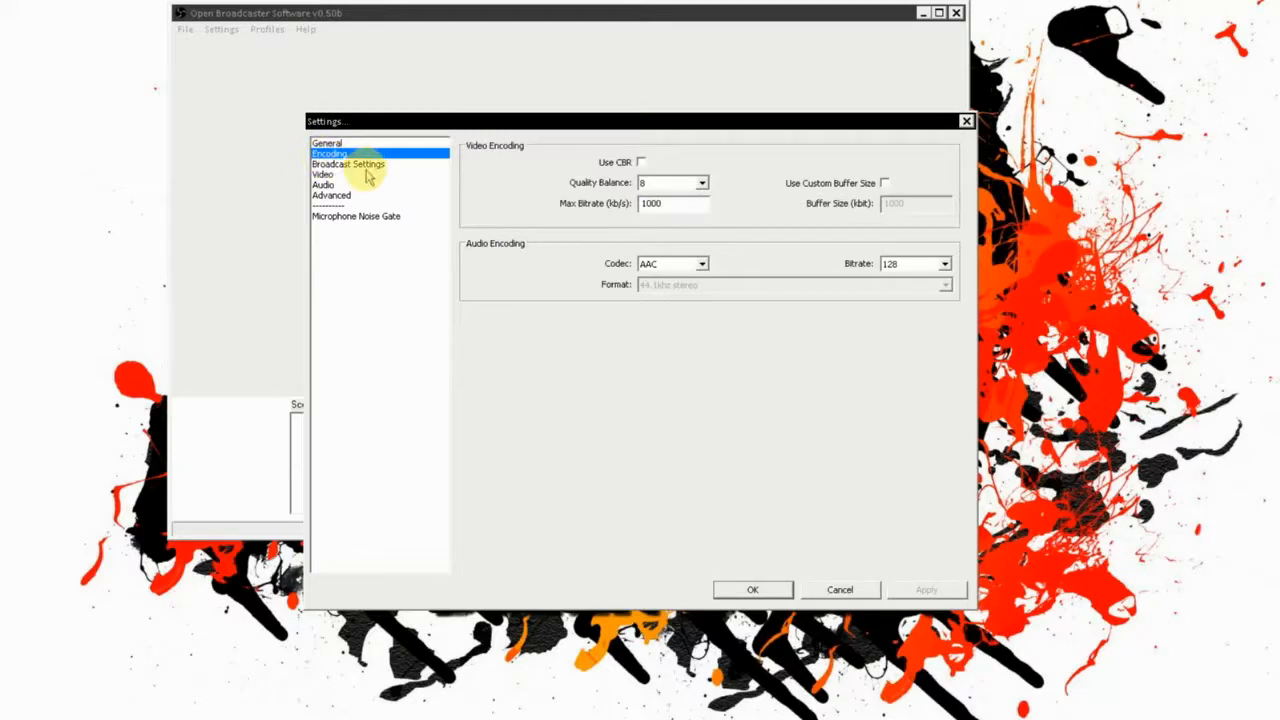
{"action": "left_click", "coordinate": [340, 145]}
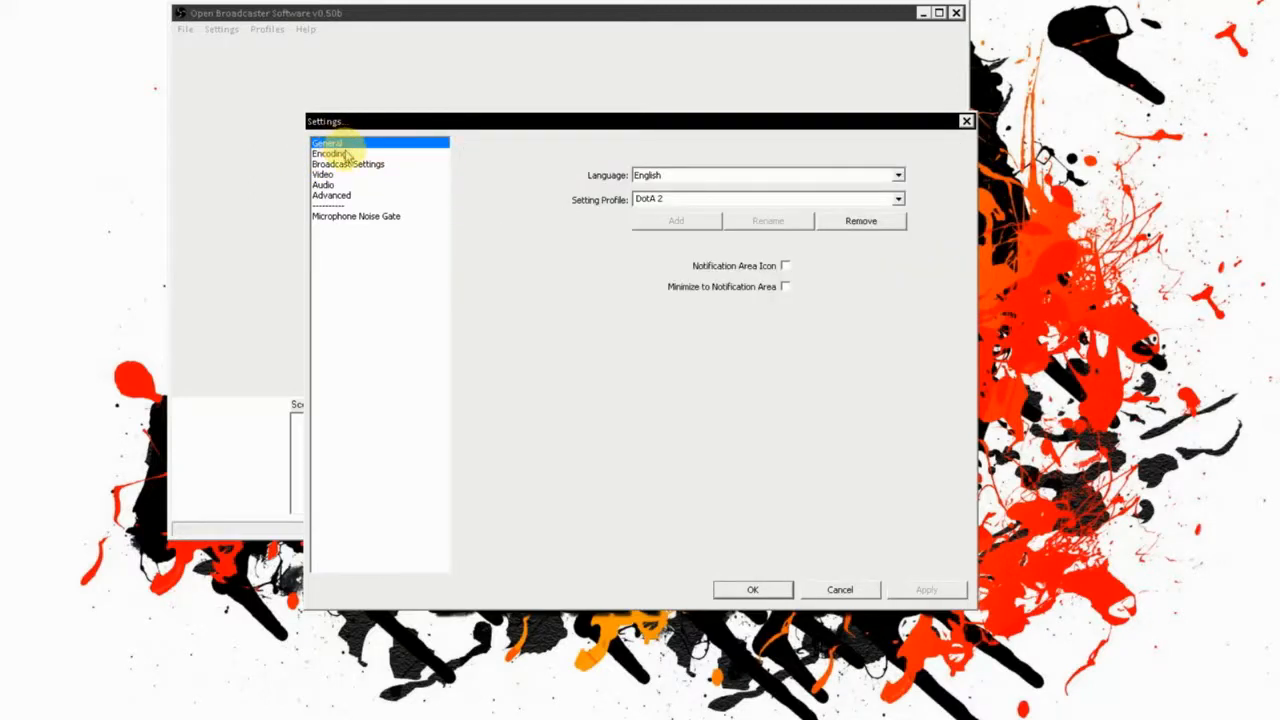
{"action": "left_click", "coordinate": [336, 153]}
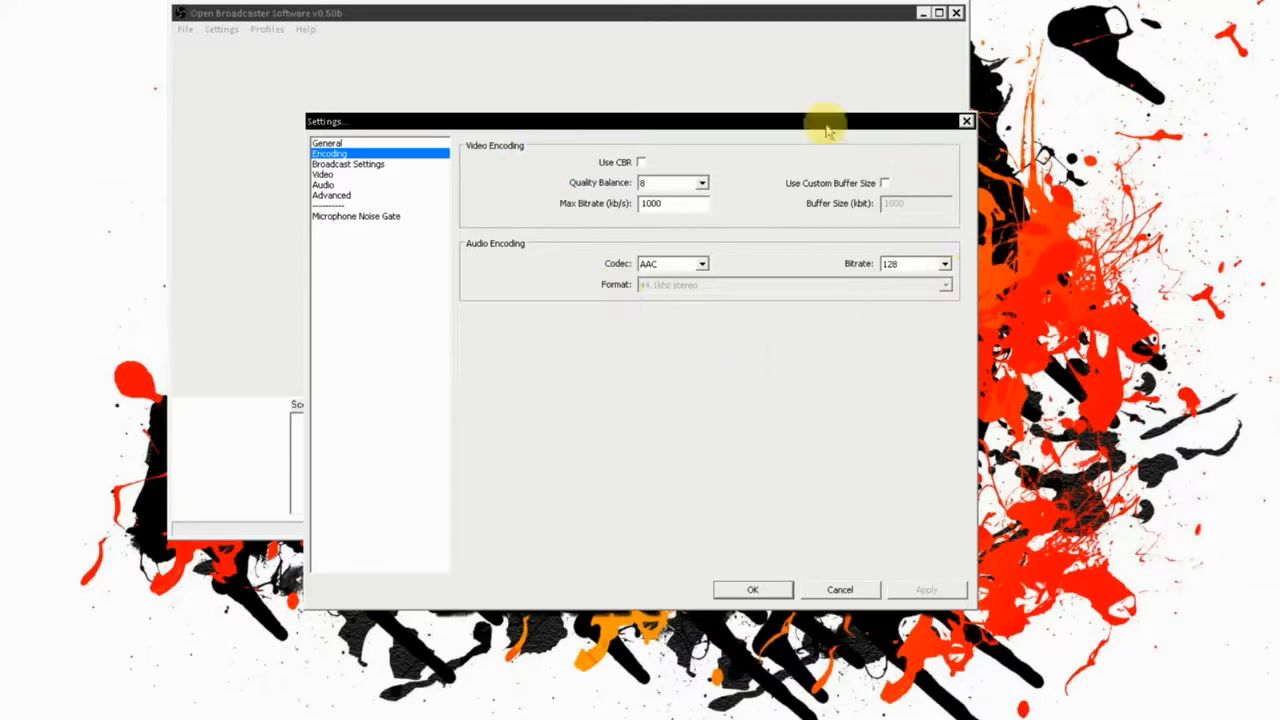
{"action": "left_click", "coordinate": [702, 264]}
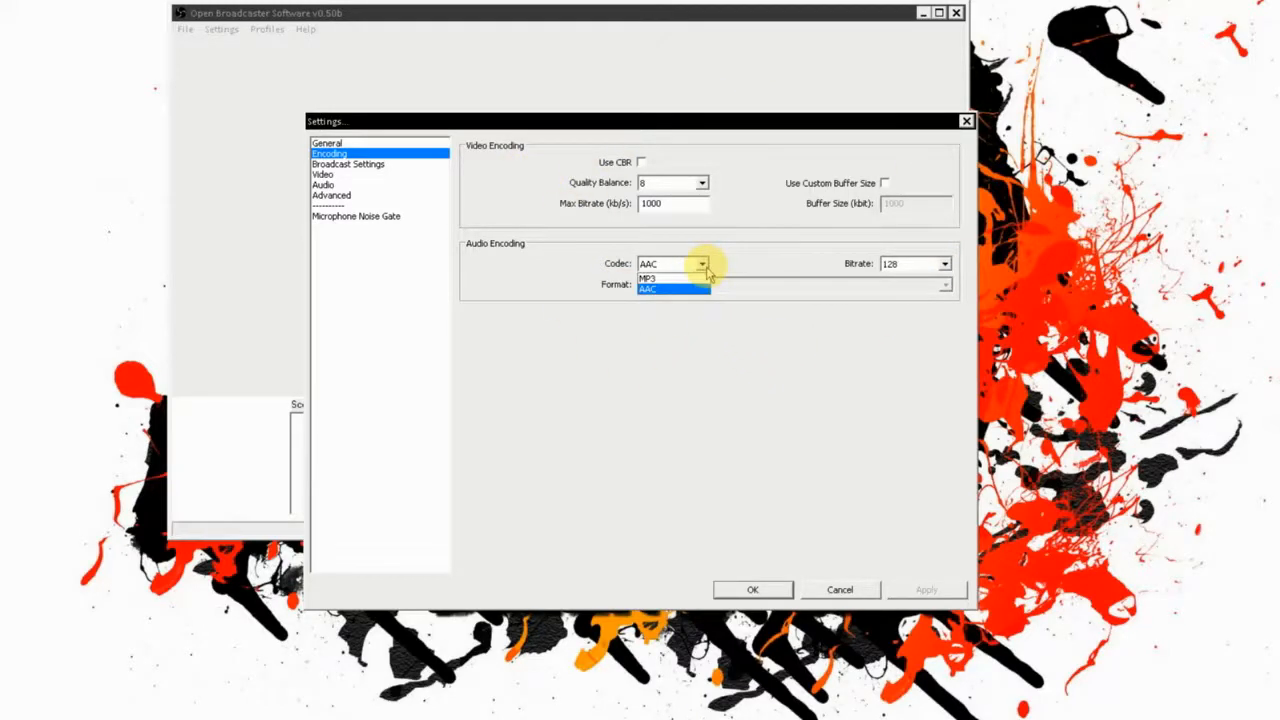
{"action": "left_click", "coordinate": [703, 265]}
{"action": "left_click", "coordinate": [944, 264]}
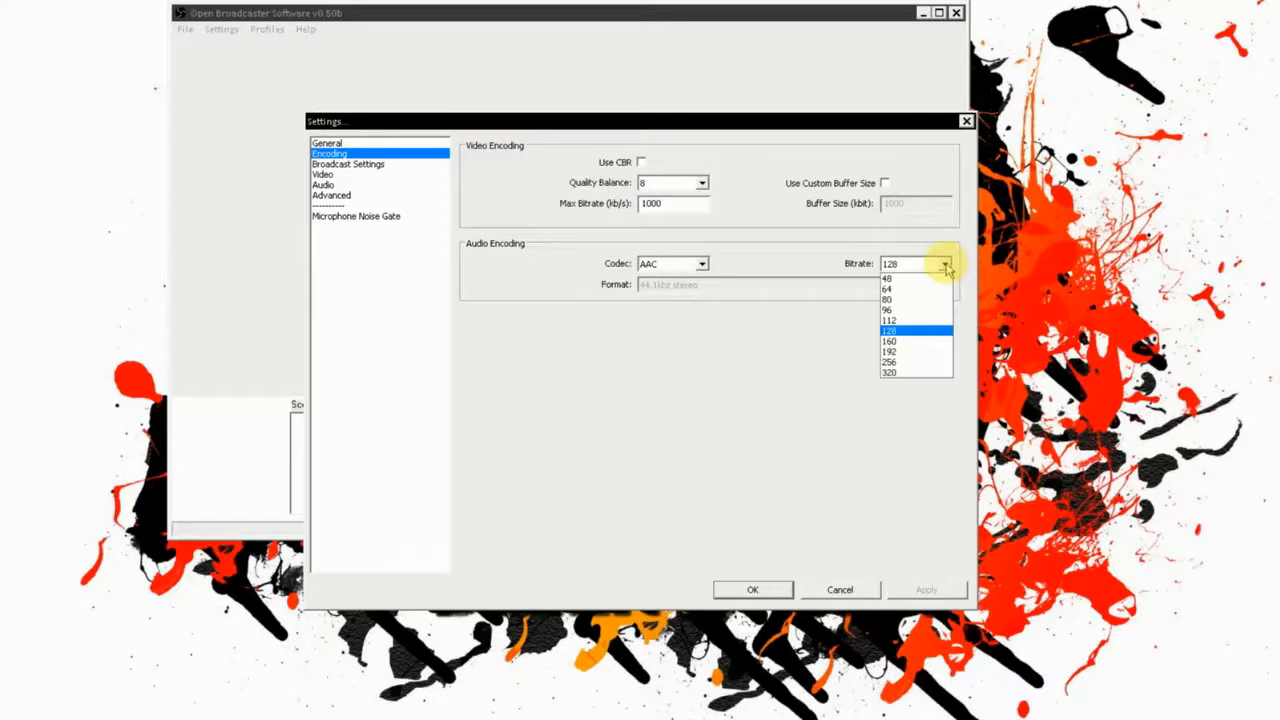
{"action": "left_click", "coordinate": [912, 352]}
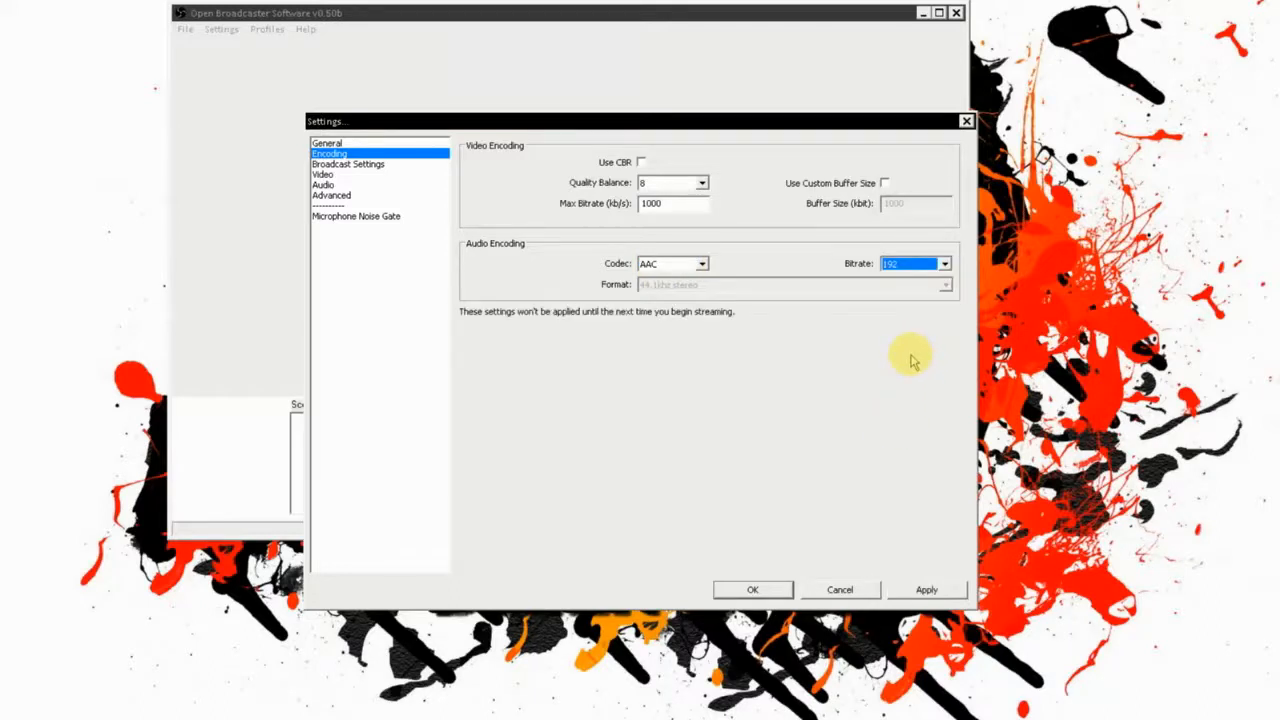
{"action": "left_click", "coordinate": [933, 592]}
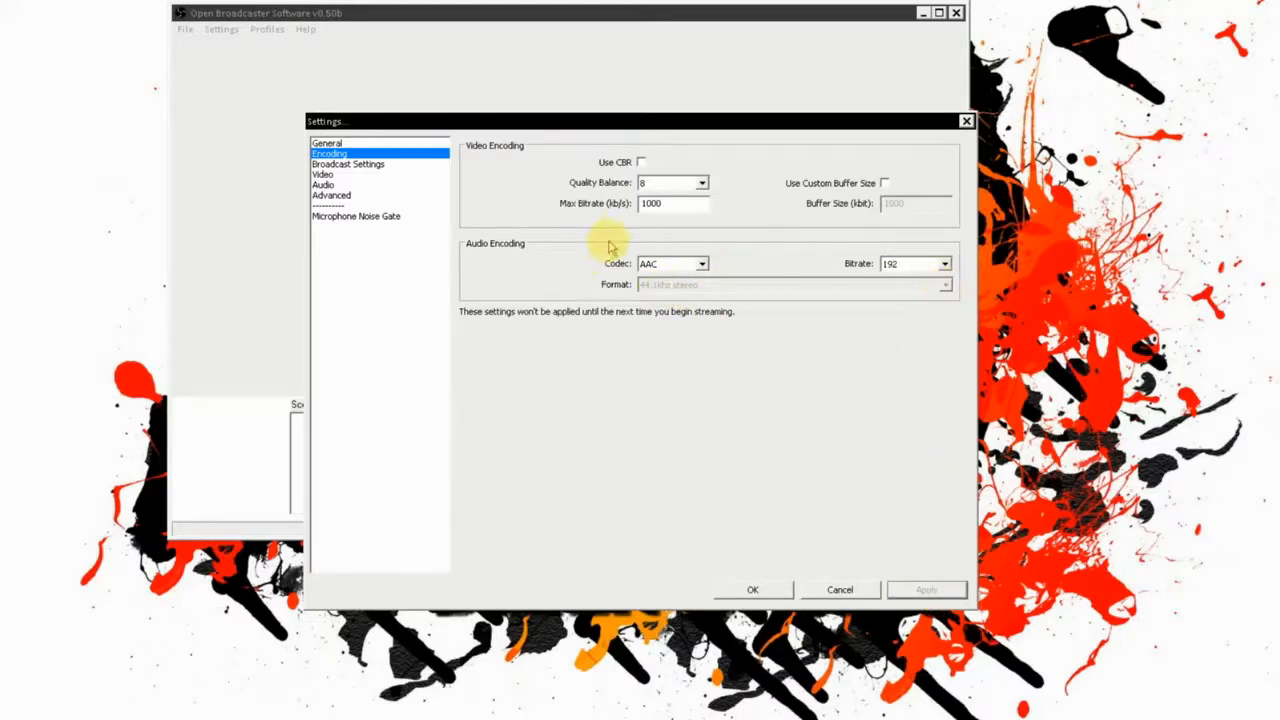
Set the video encoding's quality balance to 6 and its max bitrate to 3000 kb/s
{"action": "left_click", "coordinate": [702, 184]}
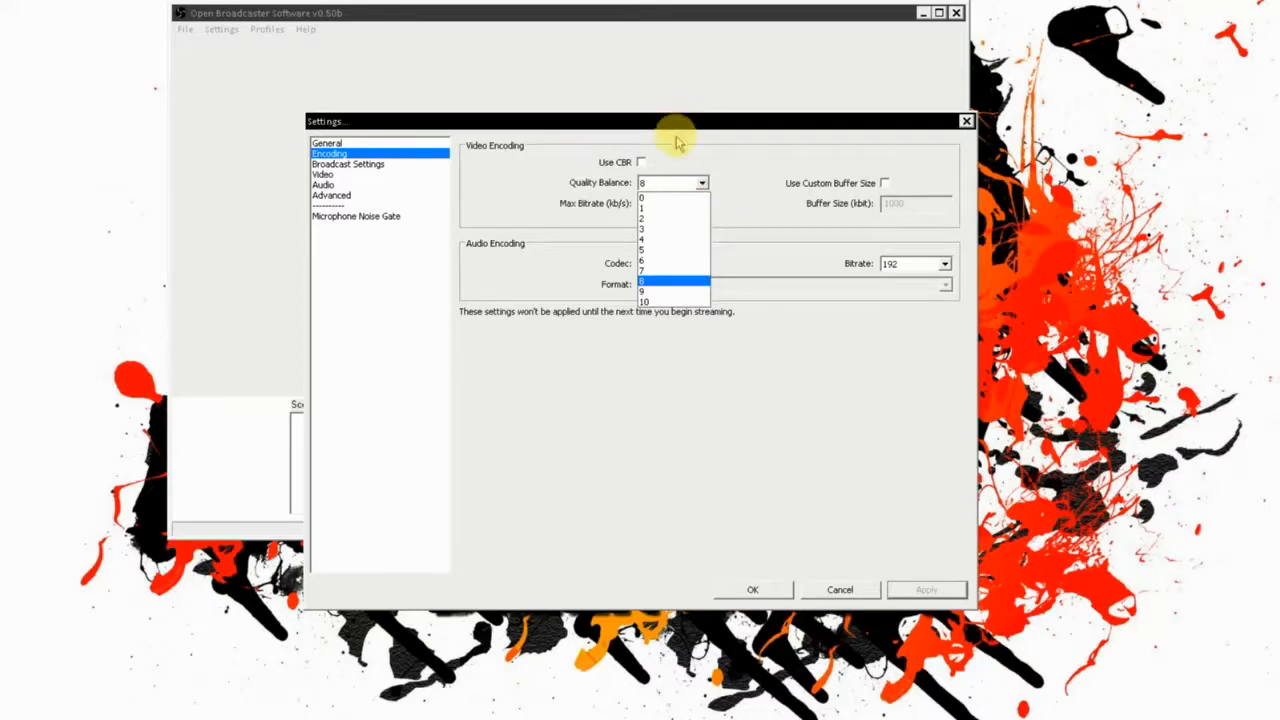
{"action": "left_click", "coordinate": [697, 262]}
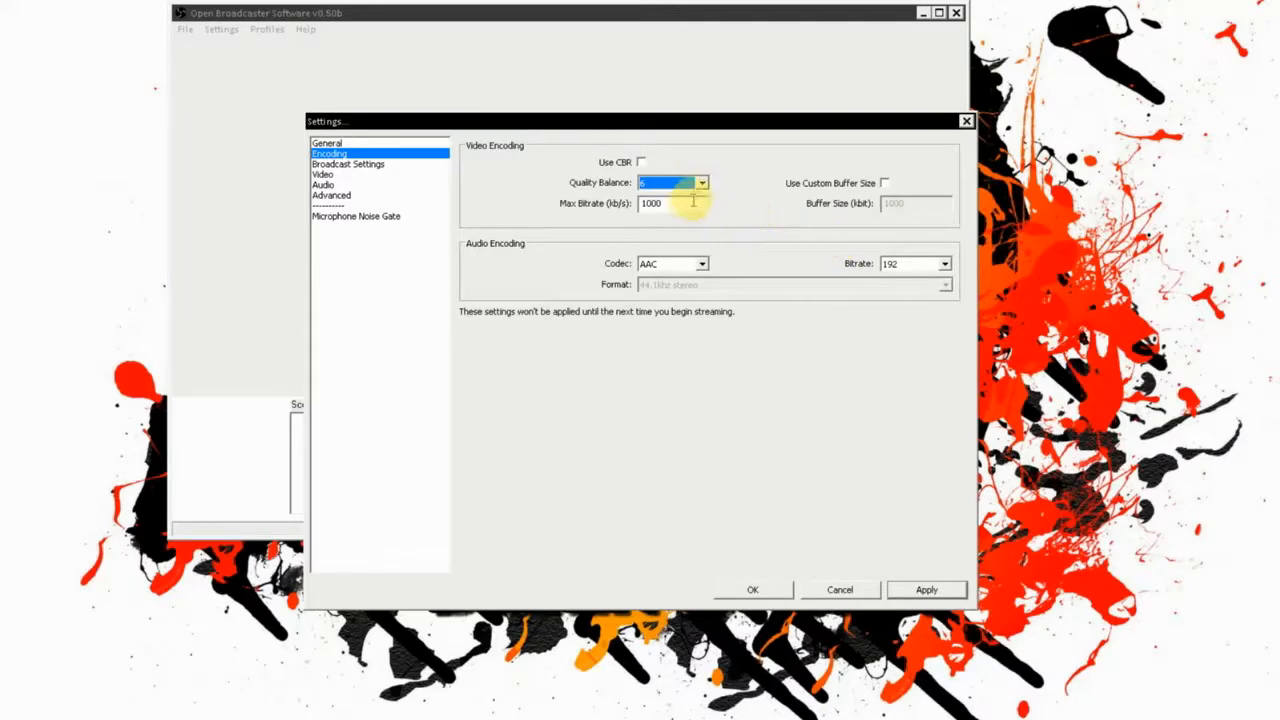
{"action": "left_click_drag", "start_coordinate": [692, 201], "coordinate": [550, 207]}
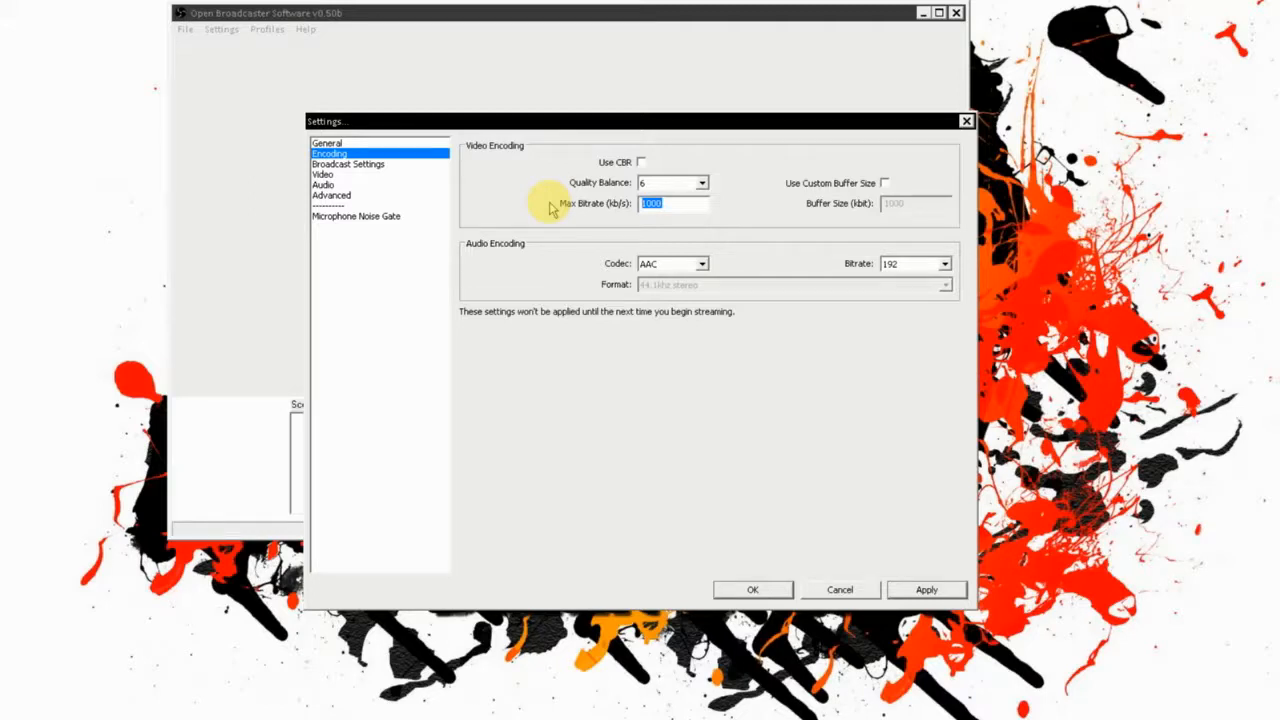
{"action": "type", "text": "3000"}
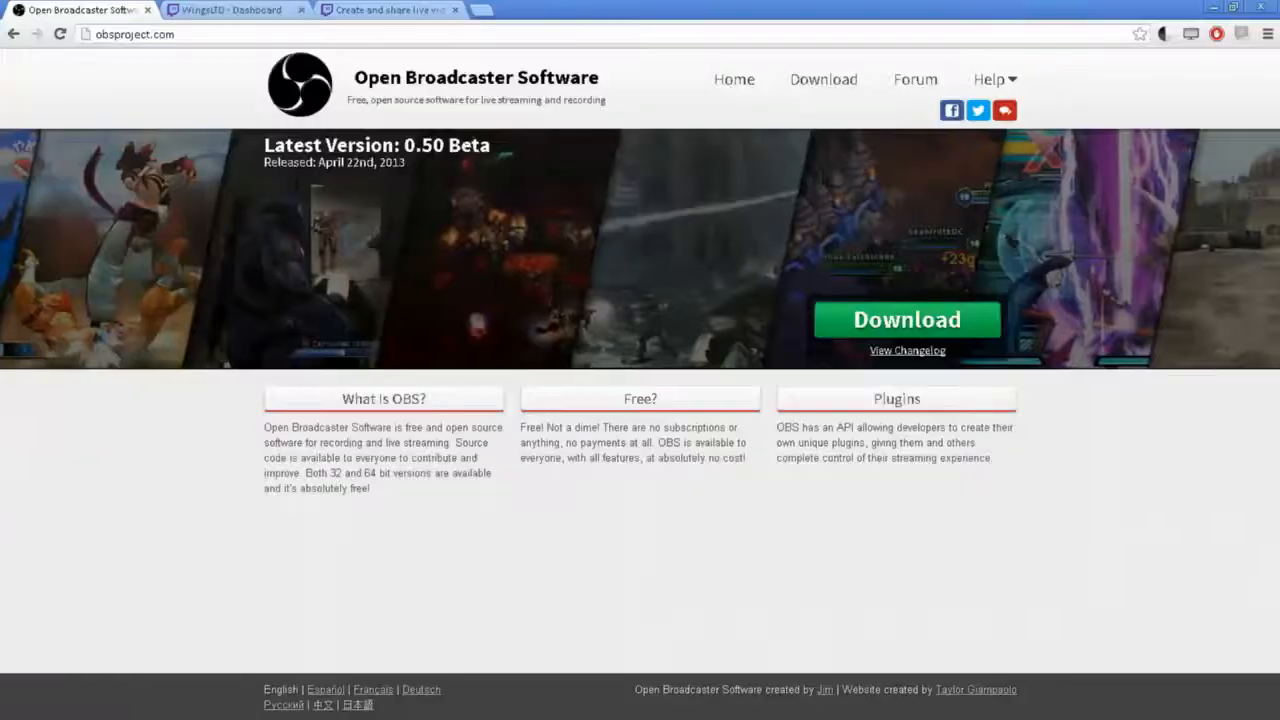
In a new Chrome tab, open testmy.net and run a 33 MB upload speed test
{"action": "left_click", "coordinate": [486, 10]}
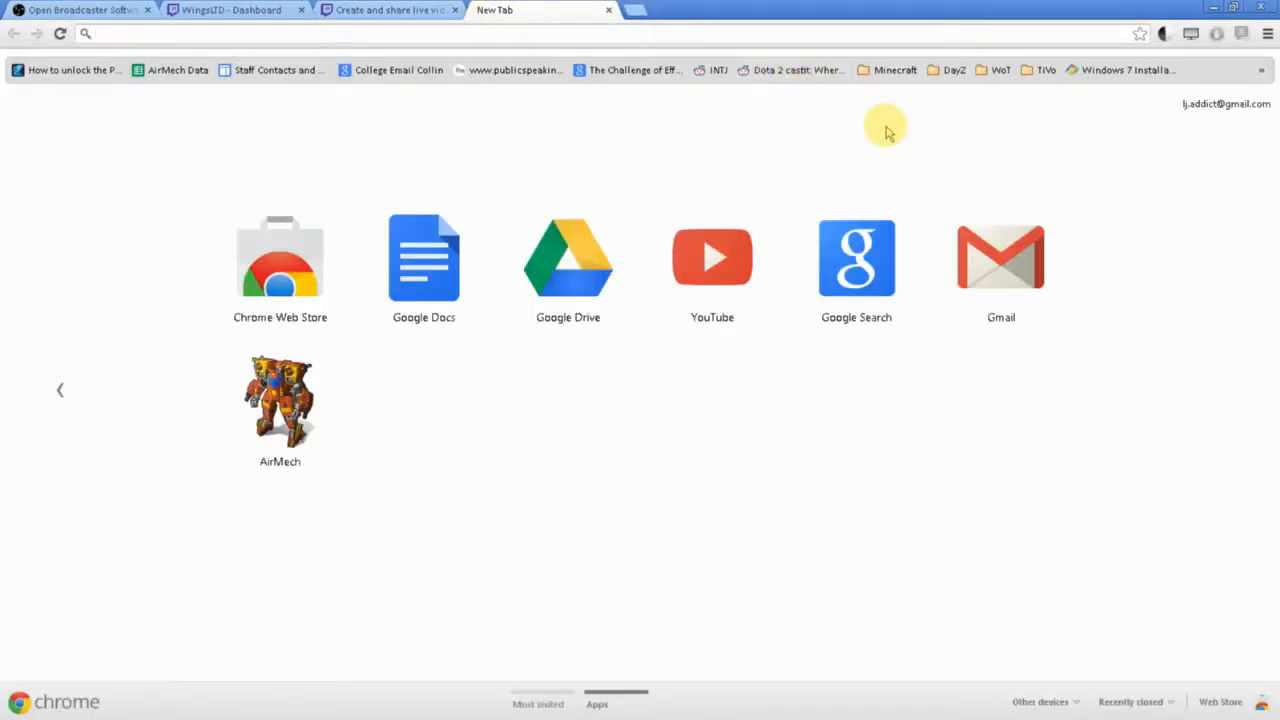
{"action": "type", "text": "testmy.net"}
{"action": "key", "text": "Return"}
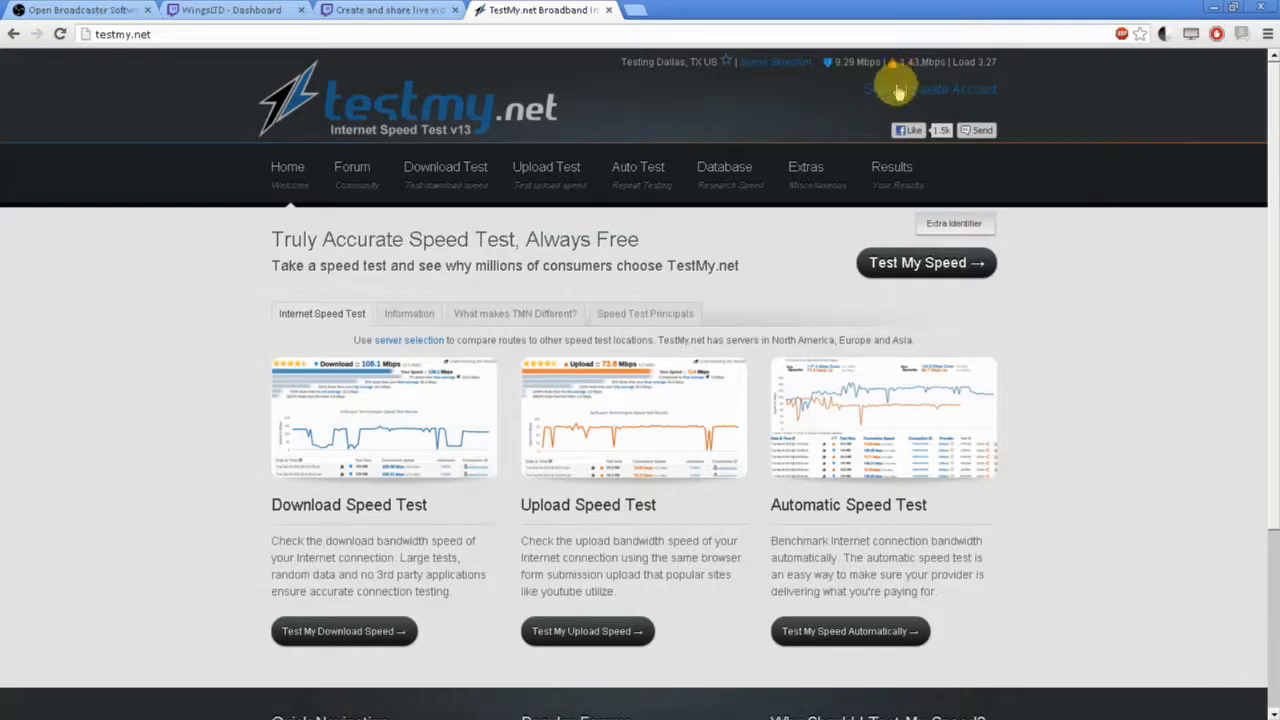
{"action": "left_click", "coordinate": [561, 168]}
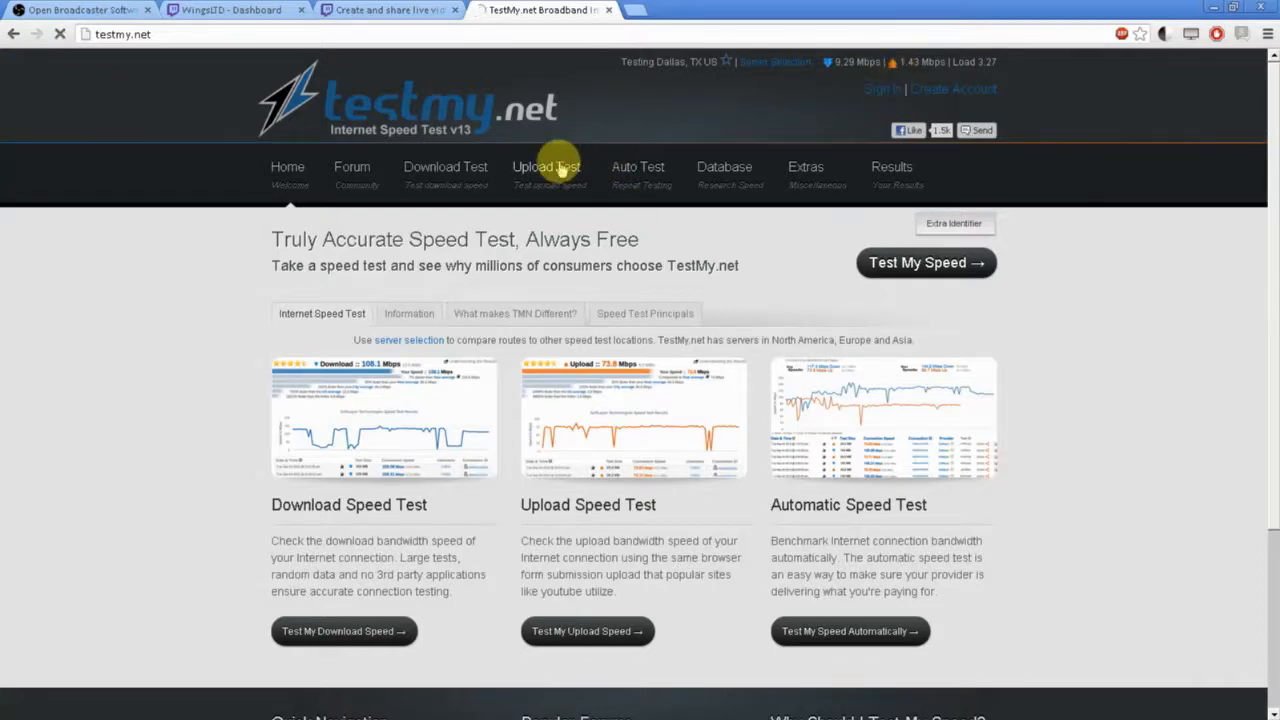
{"action": "left_click", "coordinate": [735, 372]}
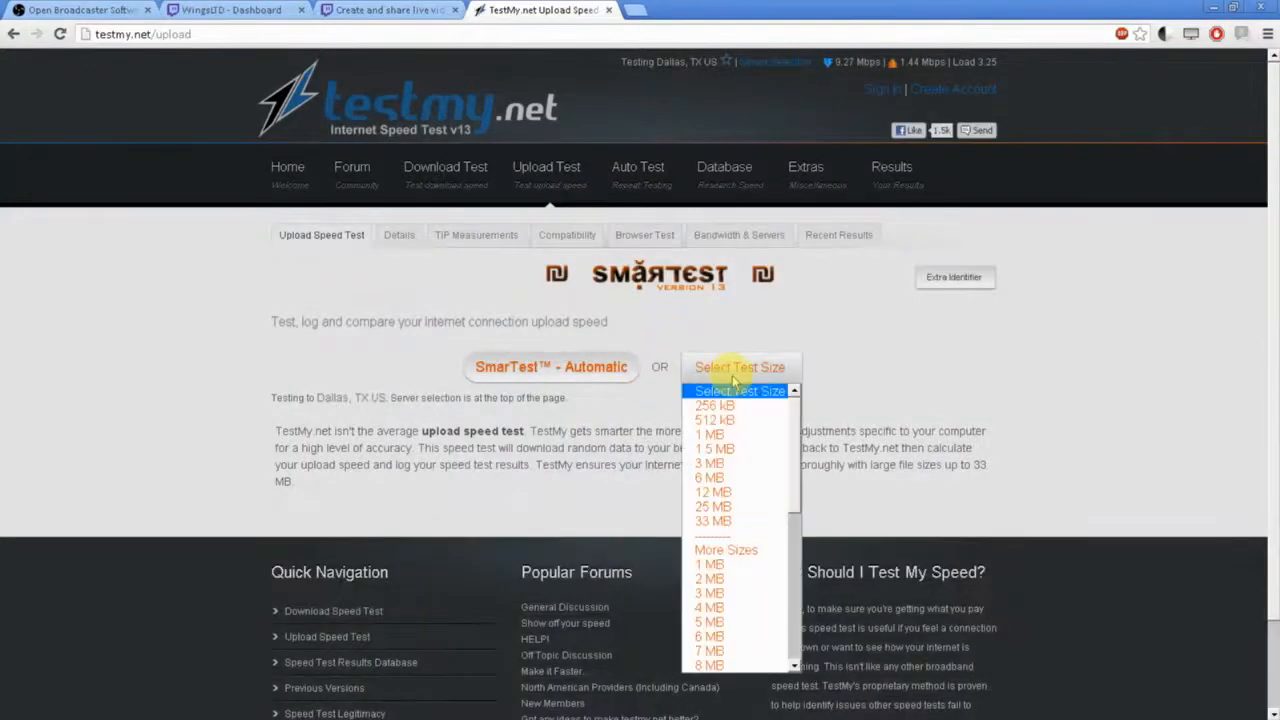
{"action": "scroll", "coordinate": [738, 520], "scroll_direction": "down", "scroll_amount": 5}
{"action": "left_click", "coordinate": [727, 665]}
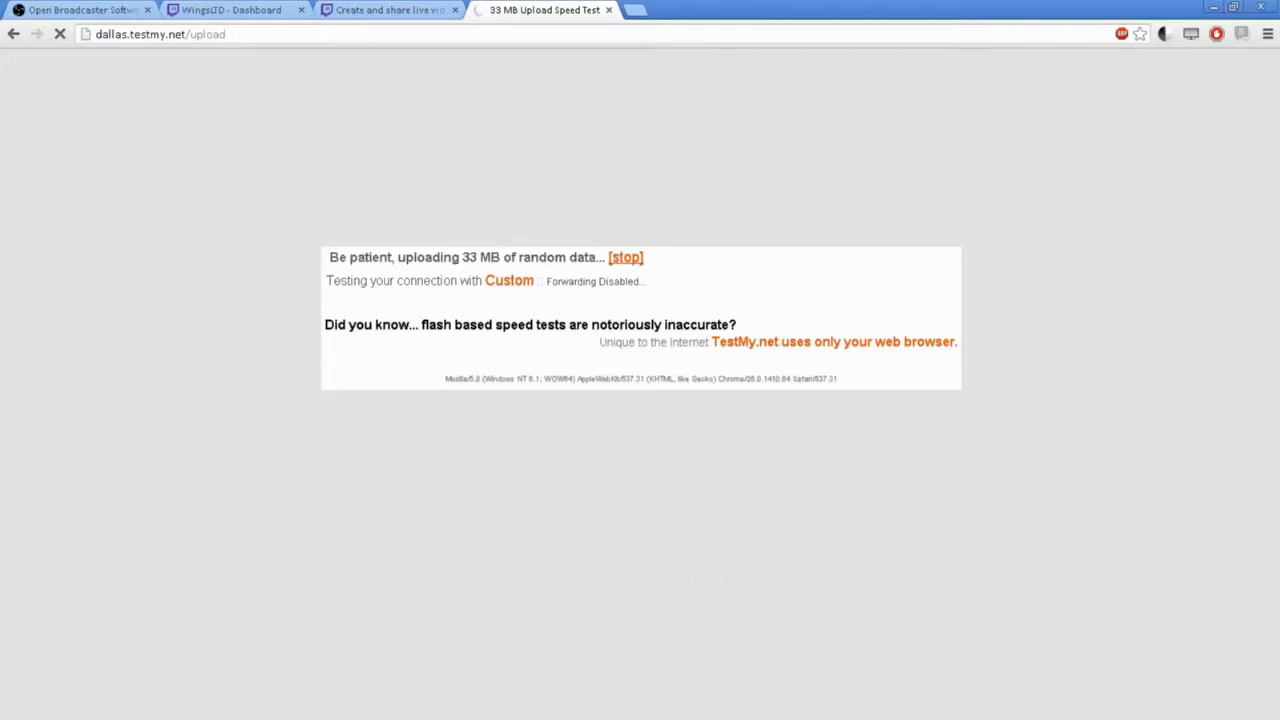
Switch back to Open Broadcaster Software, apply the encoding changes, and select Live Stream as the broadcast mode
{"action": "key", "text": "alt+Tab"}
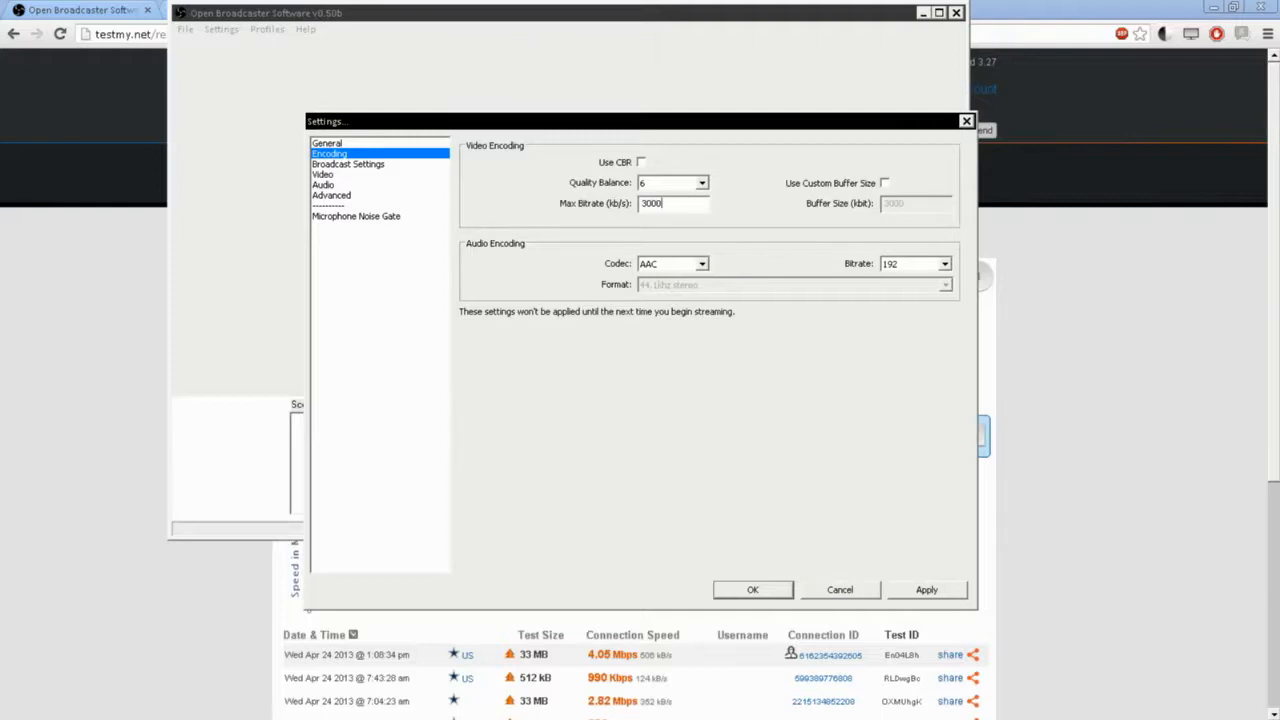
{"action": "left_click", "coordinate": [928, 588]}
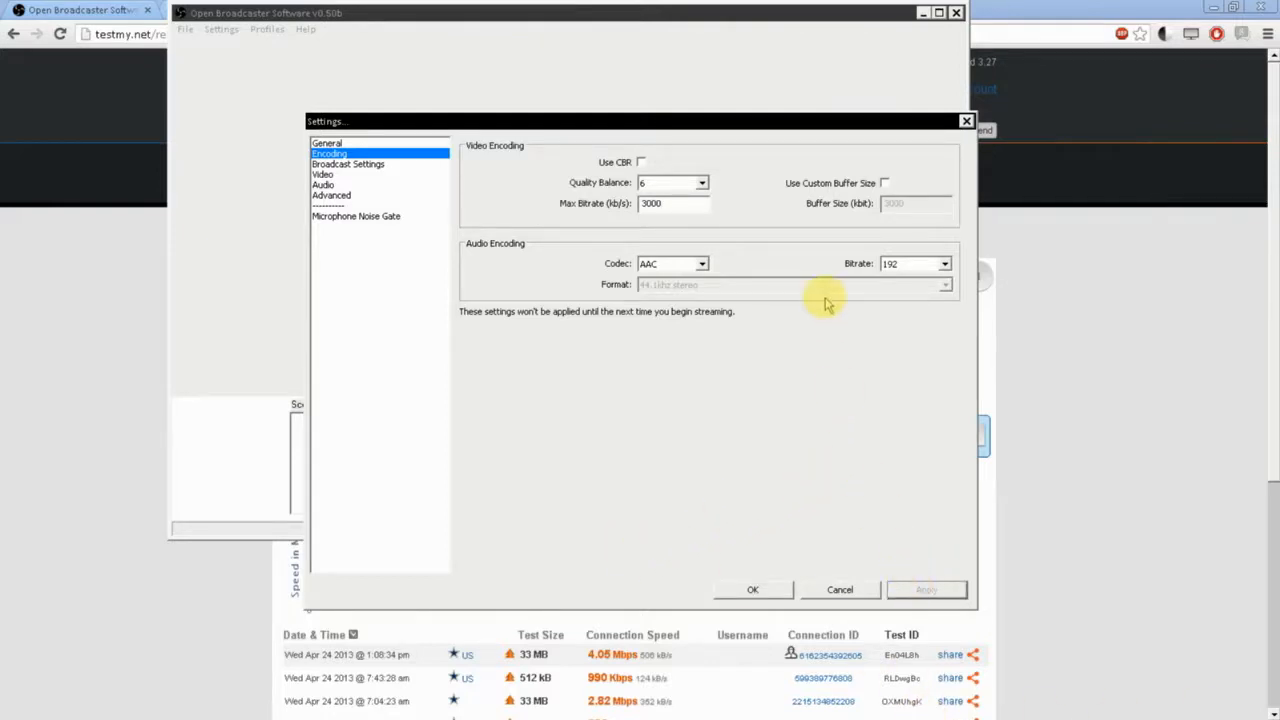
{"action": "left_click", "coordinate": [364, 168]}
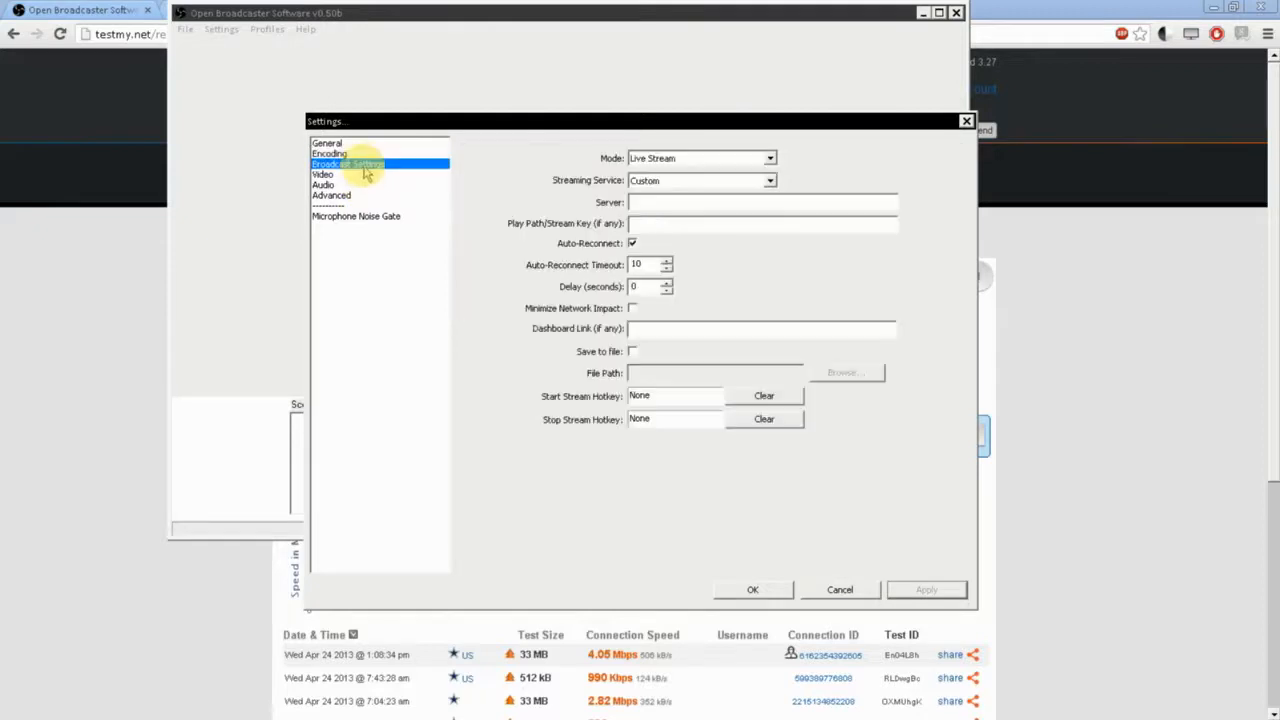
{"action": "left_click", "coordinate": [768, 160]}
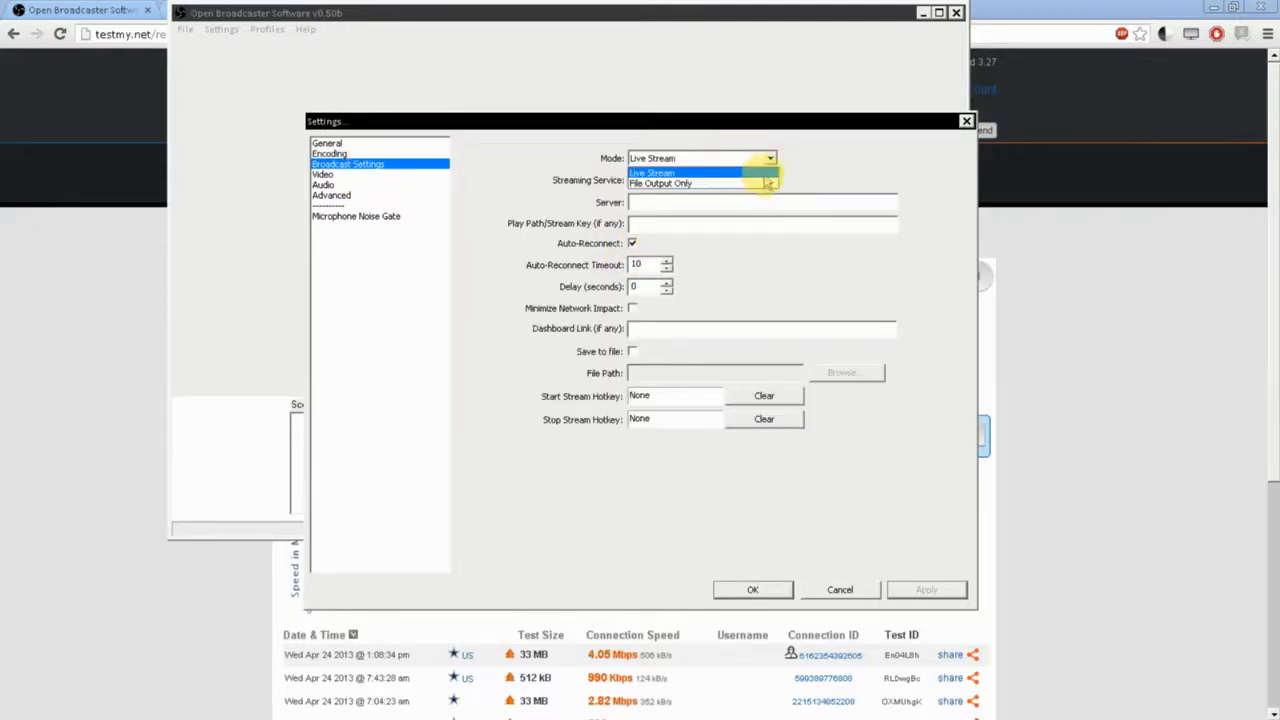
{"action": "left_click", "coordinate": [767, 175]}
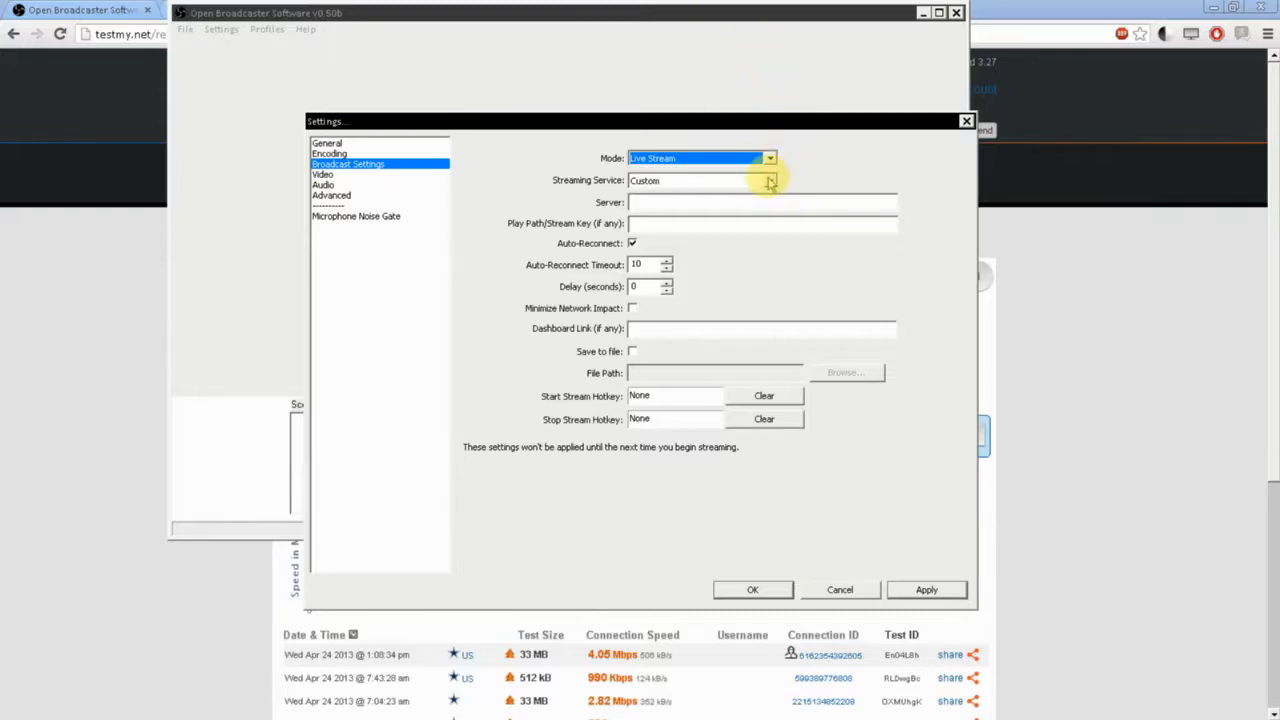
Set the streaming service to Twitch / Justin.tv and the server to US Central: San Antonio, TX
{"action": "left_click", "coordinate": [771, 185]}
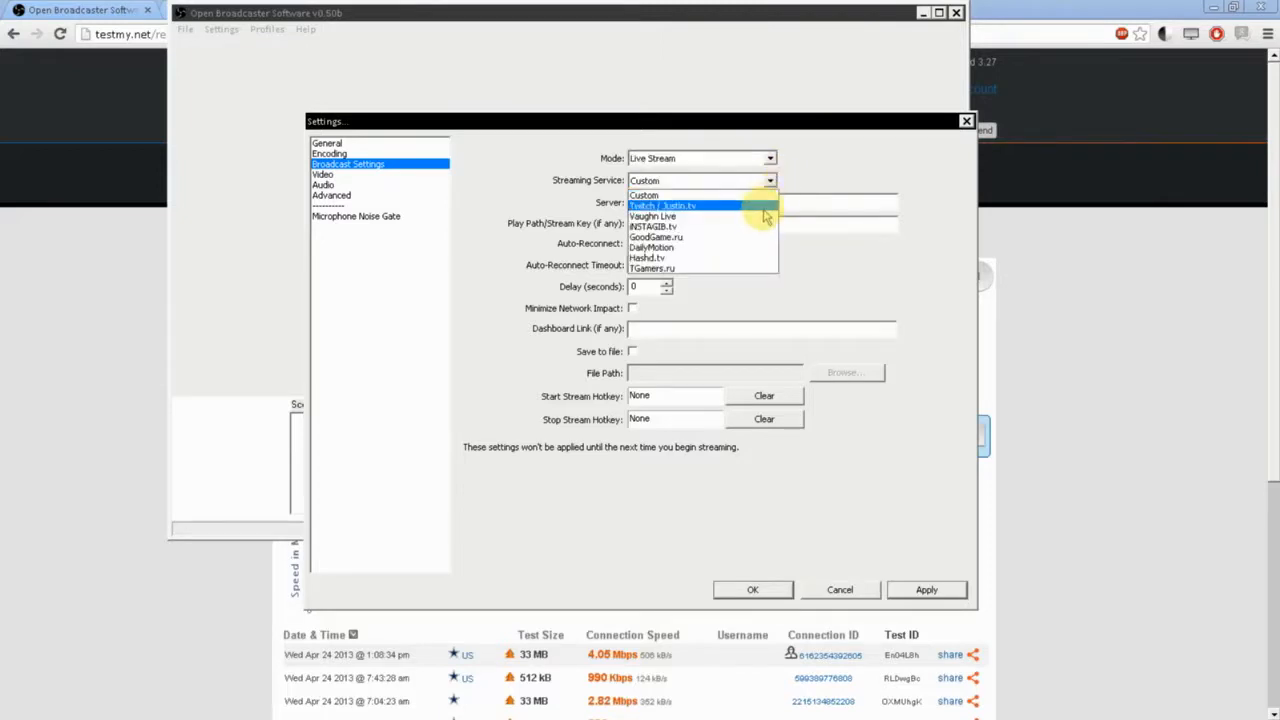
{"action": "left_click", "coordinate": [765, 206]}
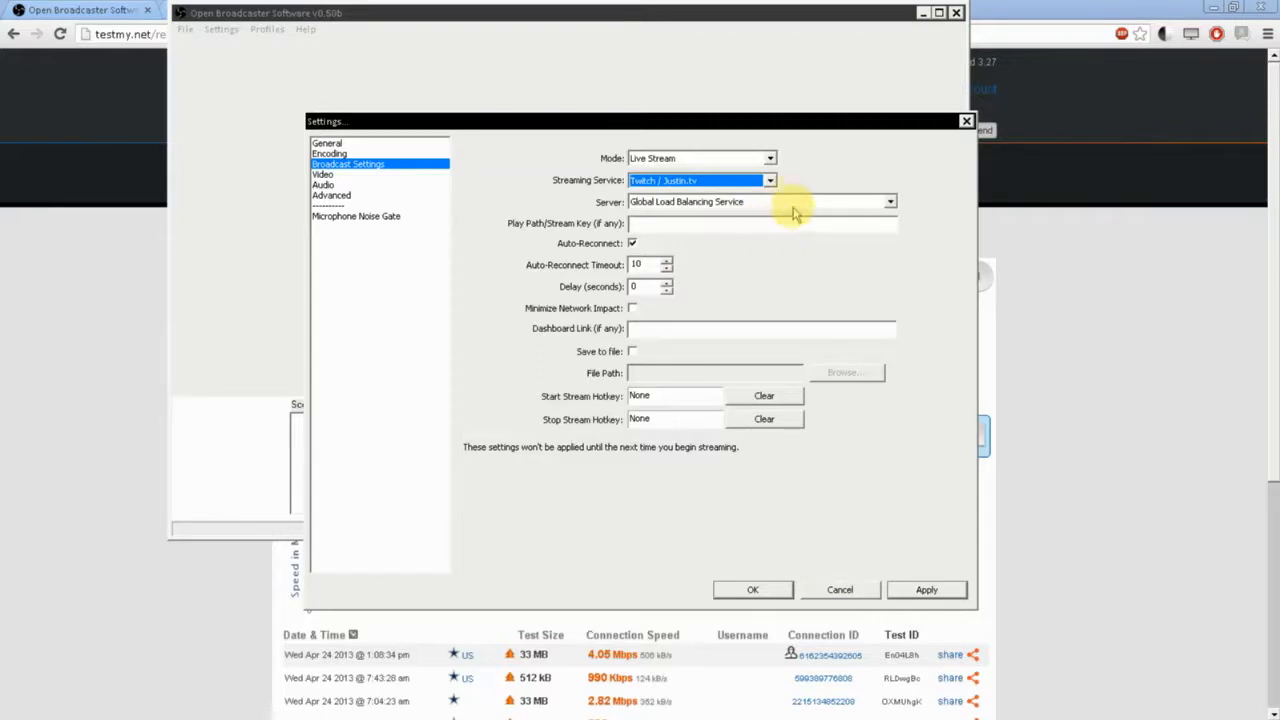
{"action": "left_click", "coordinate": [792, 205]}
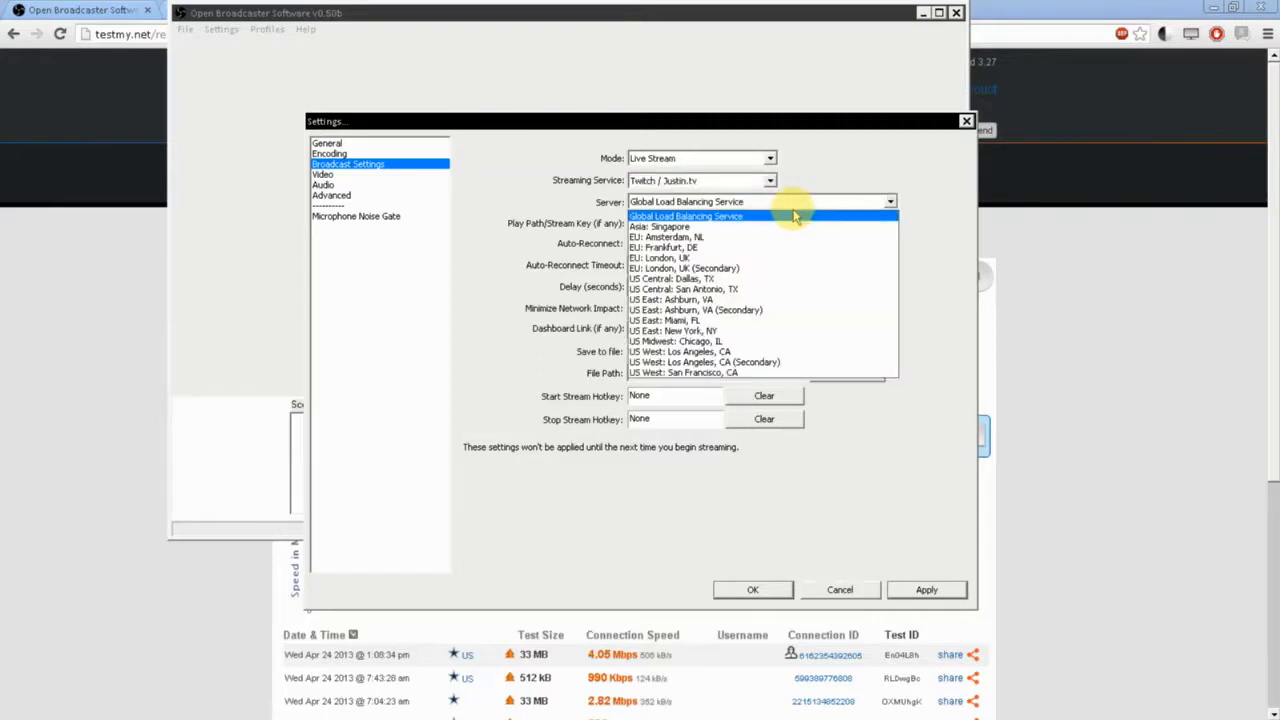
{"action": "left_click", "coordinate": [812, 289]}
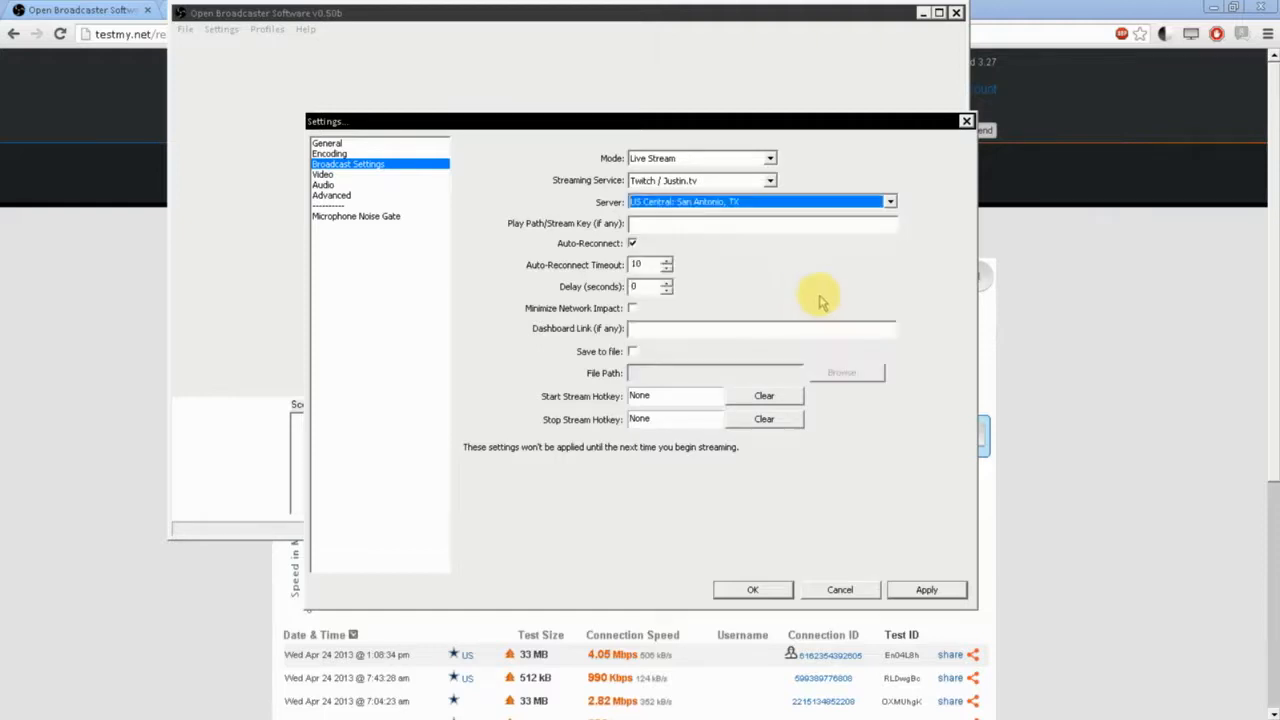
Switch to Chrome, review the upload speed test results and history on testmy.net, and close that page
{"action": "left_click", "coordinate": [674, 229]}
{"action": "left_click", "coordinate": [1100, 285]}
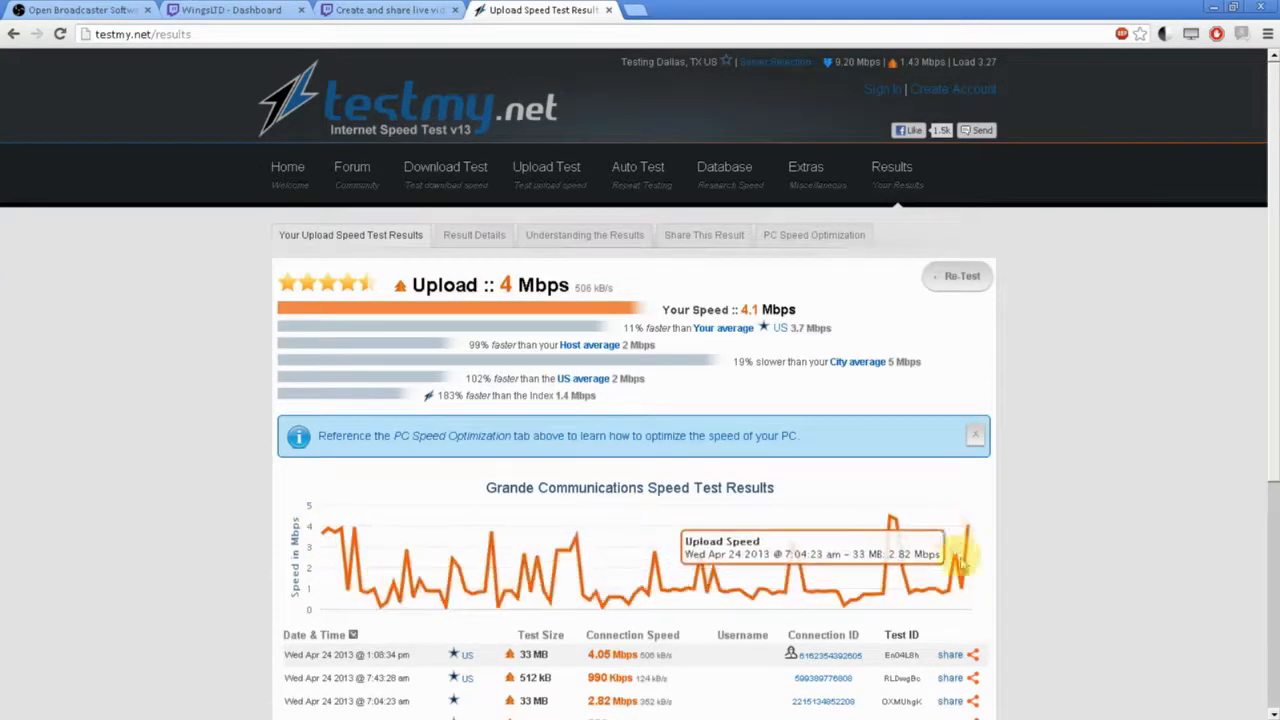
{"action": "scroll", "coordinate": [1000, 540], "scroll_direction": "down", "scroll_amount": 3}
{"action": "scroll", "coordinate": [997, 507], "scroll_direction": "up", "scroll_amount": 1}
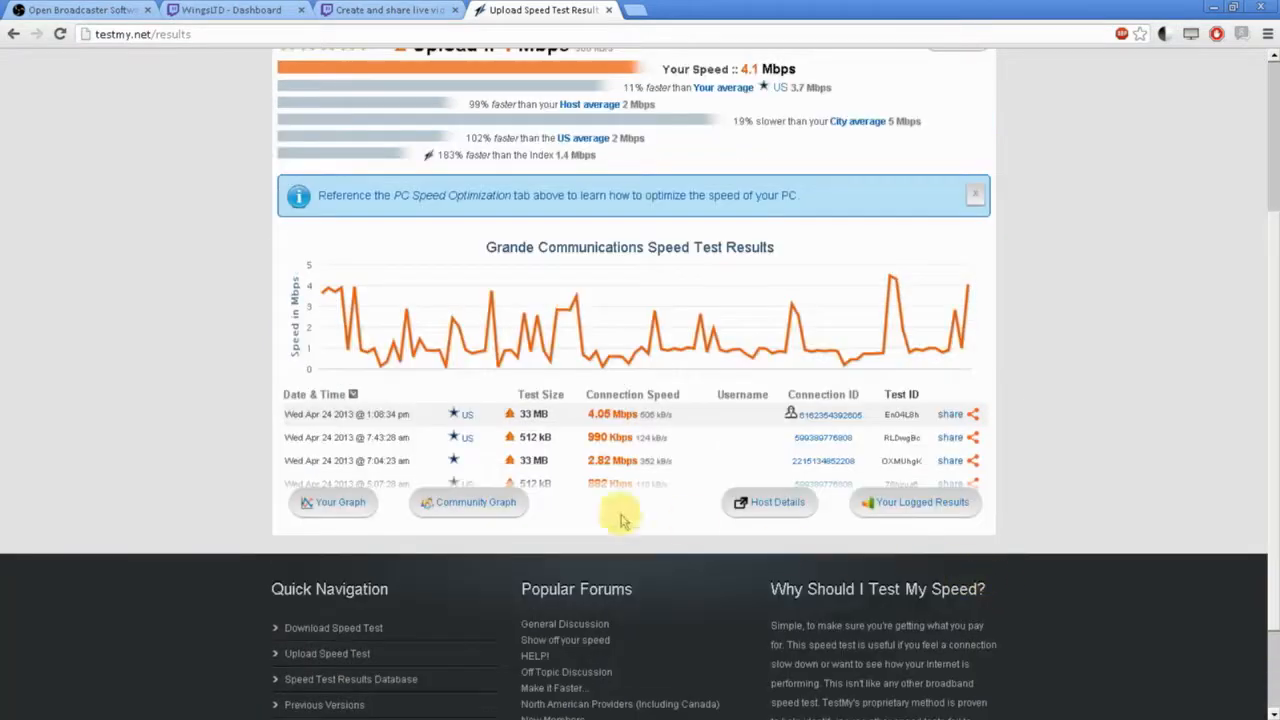
{"action": "left_click_drag", "start_coordinate": [349, 438], "coordinate": [410, 438]}
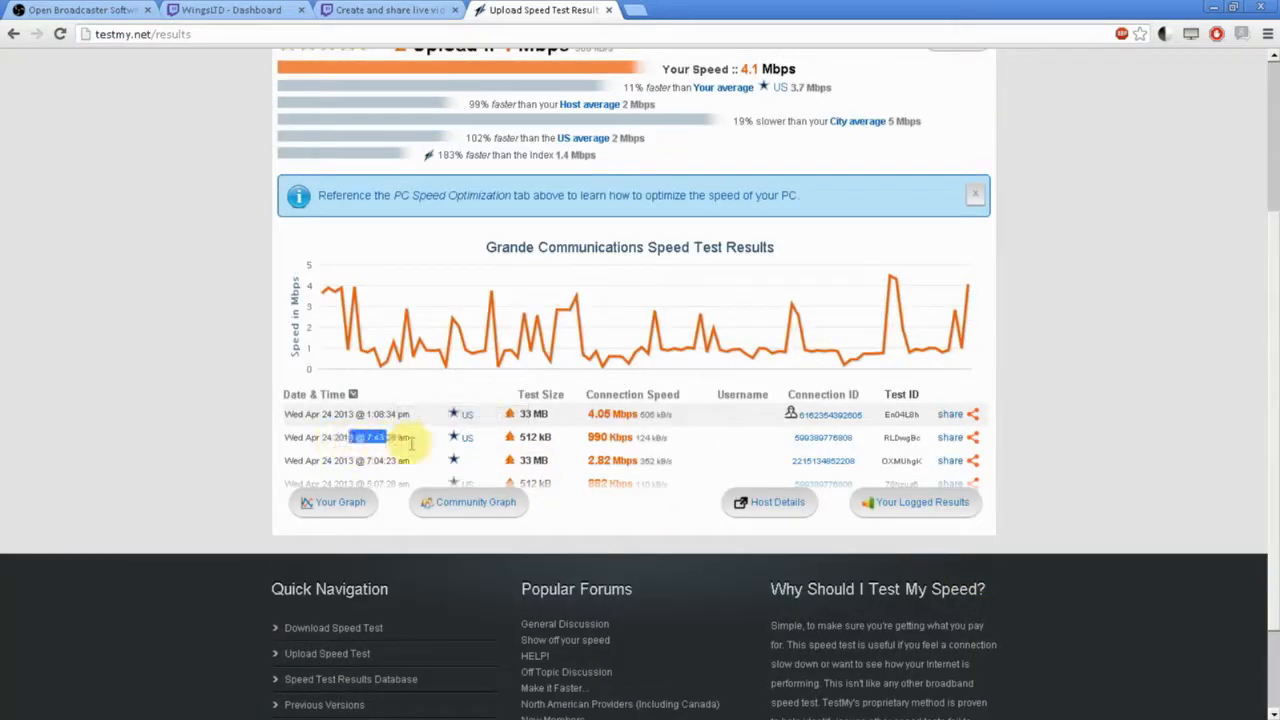
{"action": "left_click_drag", "start_coordinate": [668, 438], "coordinate": [565, 440]}
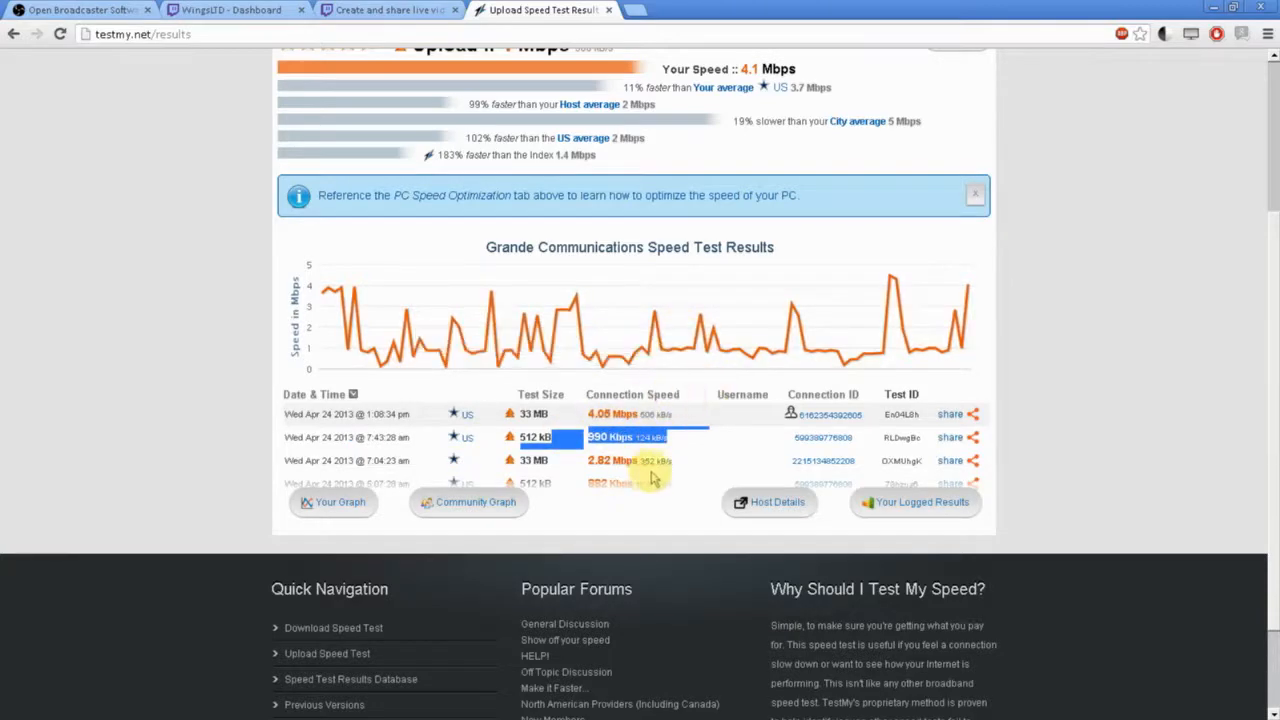
{"action": "scroll", "coordinate": [675, 478], "scroll_direction": "down", "scroll_amount": 1}
{"action": "scroll", "coordinate": [675, 478], "scroll_direction": "up", "scroll_amount": 3}
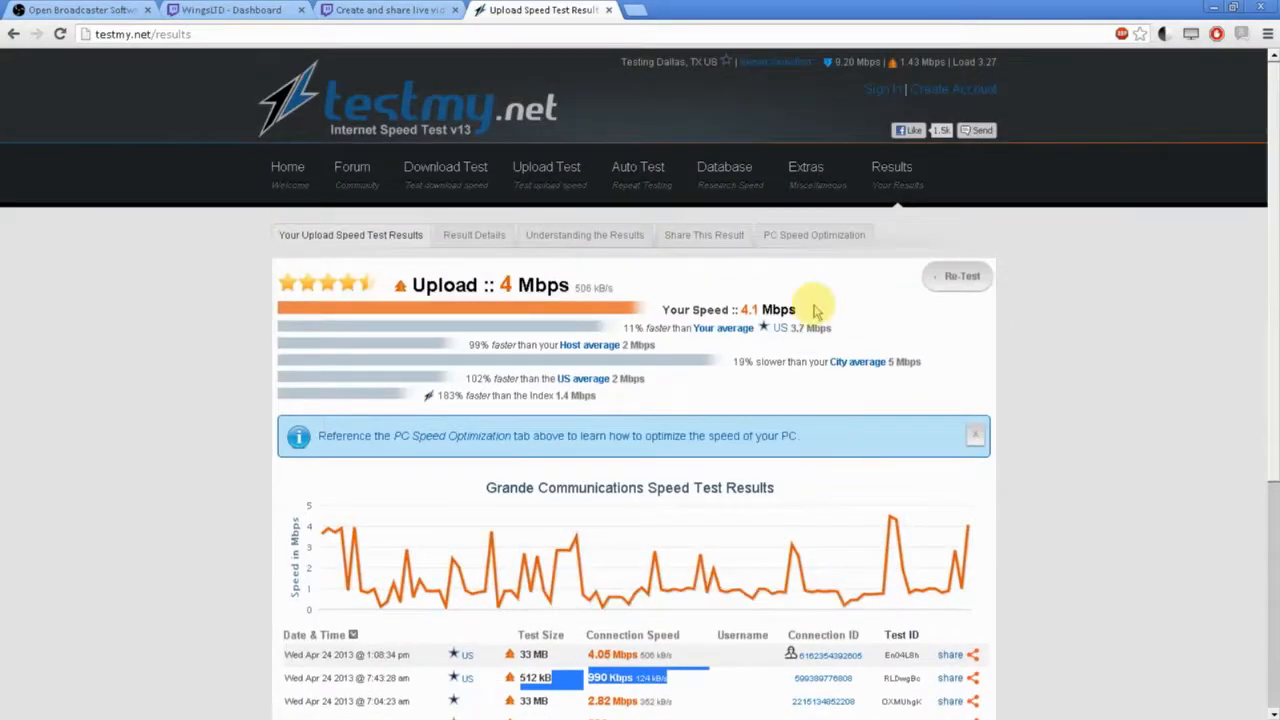
{"action": "left_click_drag", "start_coordinate": [820, 329], "coordinate": [787, 330]}
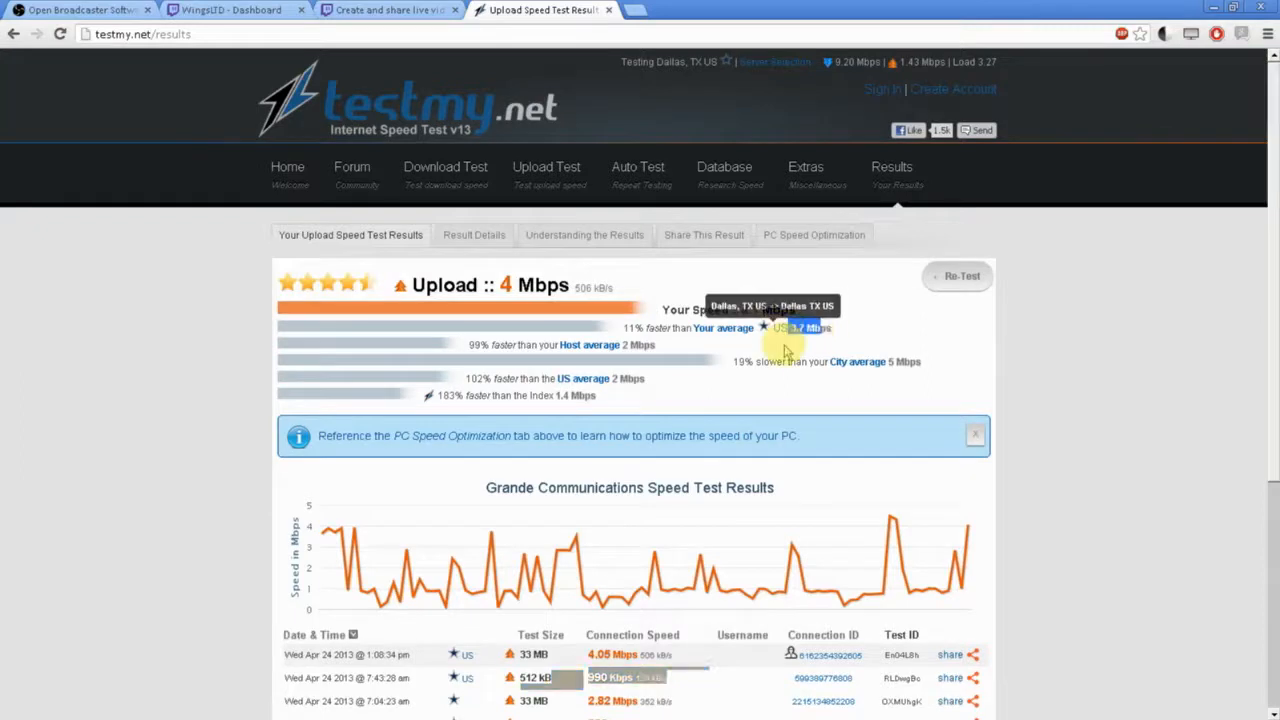
{"action": "left_click", "coordinate": [945, 355]}
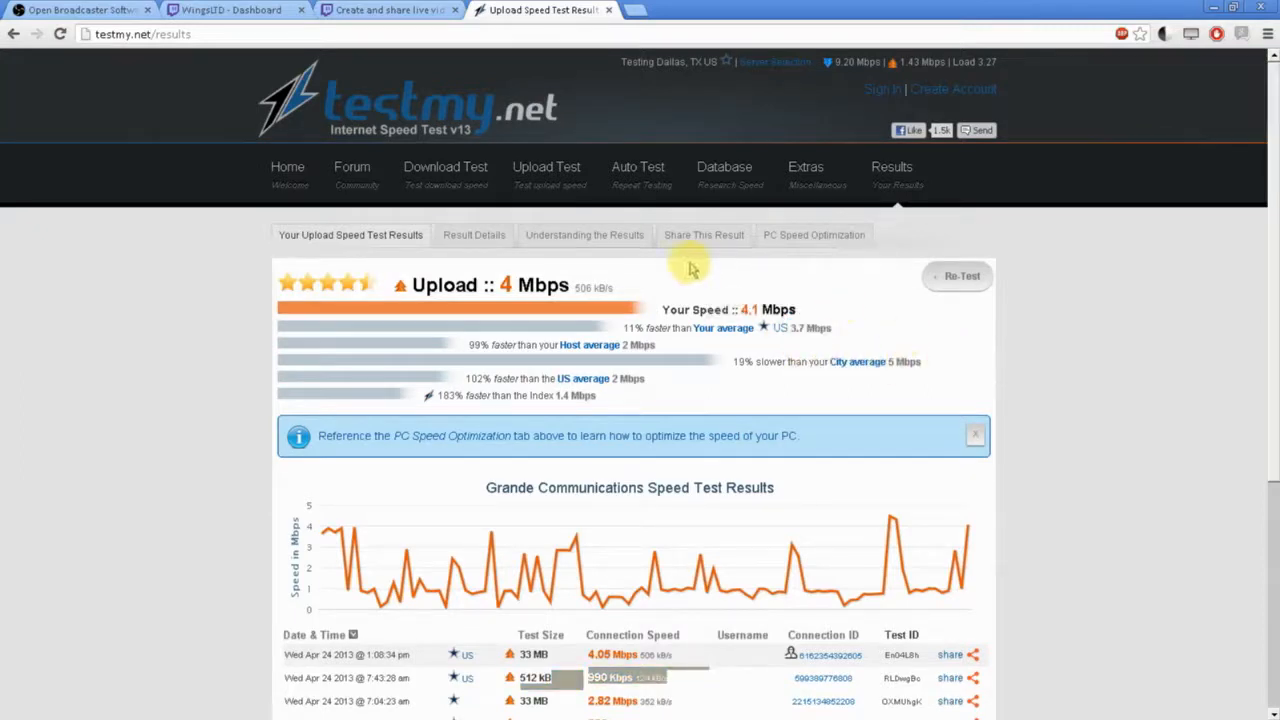
{"action": "left_click", "coordinate": [610, 11]}
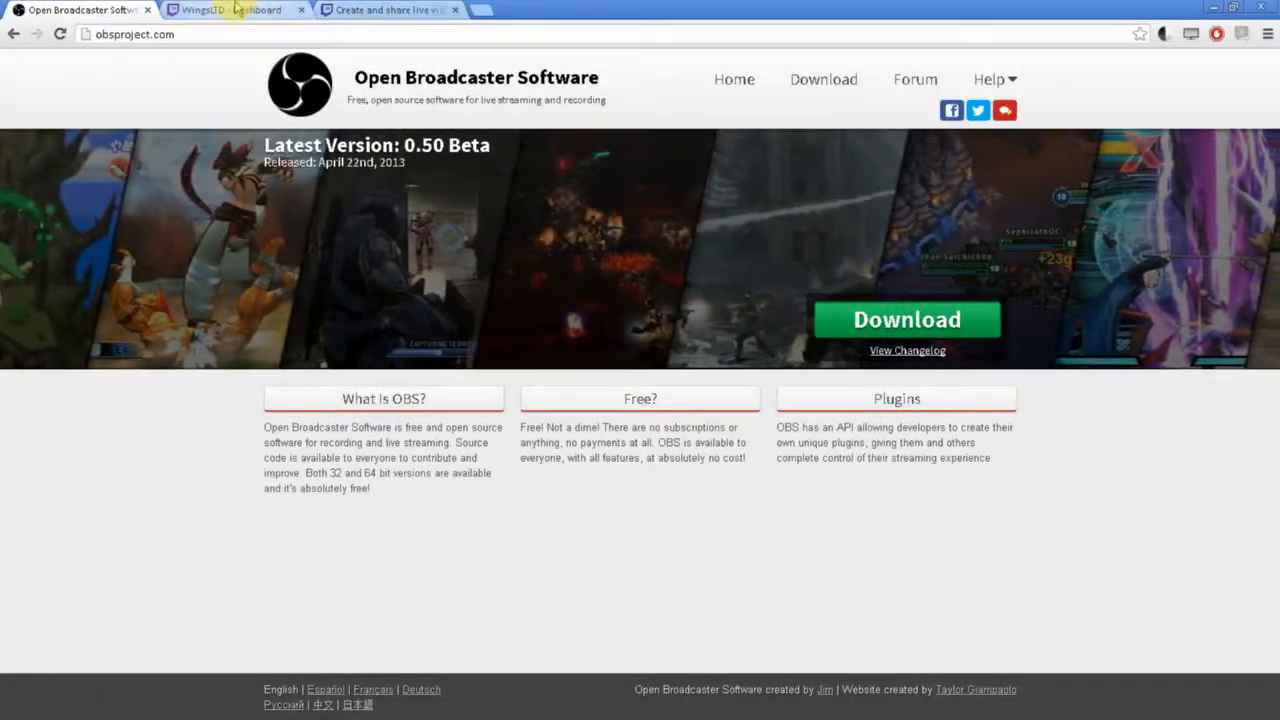
Get the stream key from the Twitch page and paste it as the Play Path/Stream Key in Open Broadcaster Software's broadcast settings
{"action": "left_click", "coordinate": [285, 10]}
{"action": "left_click", "coordinate": [395, 9]}
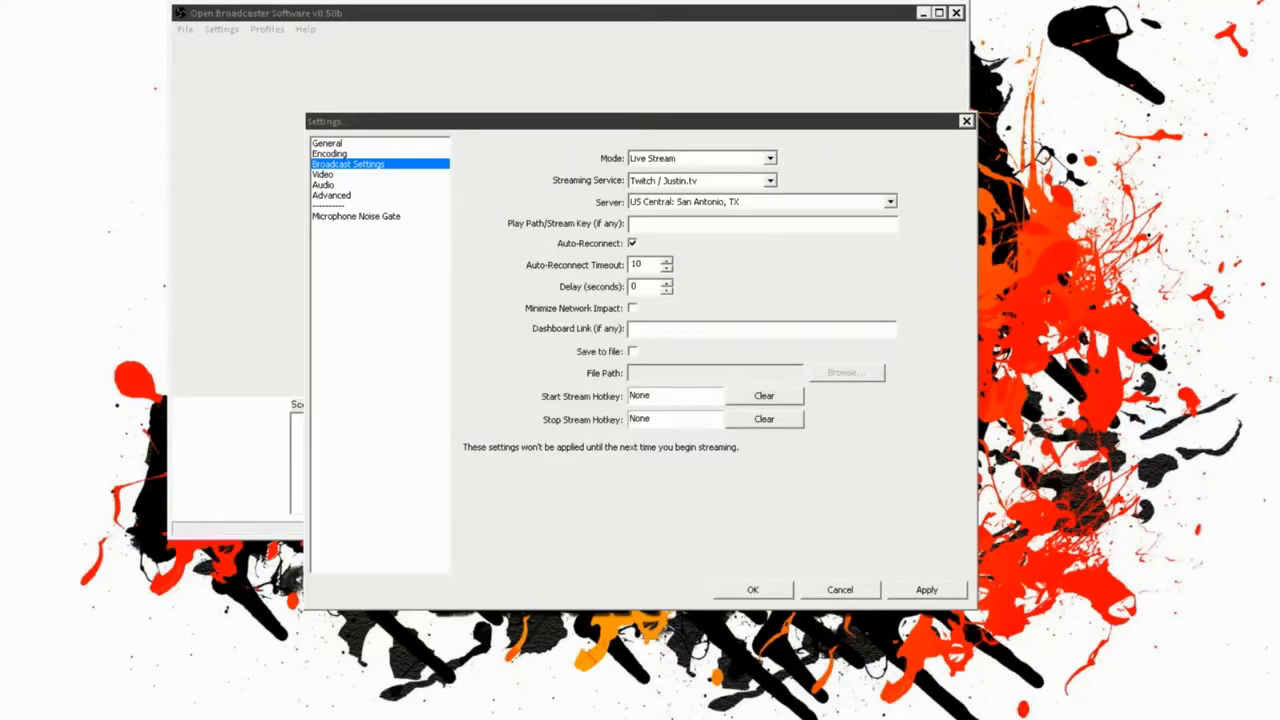
{"action": "left_click", "coordinate": [716, 224]}
{"action": "right_click", "coordinate": [722, 226]}
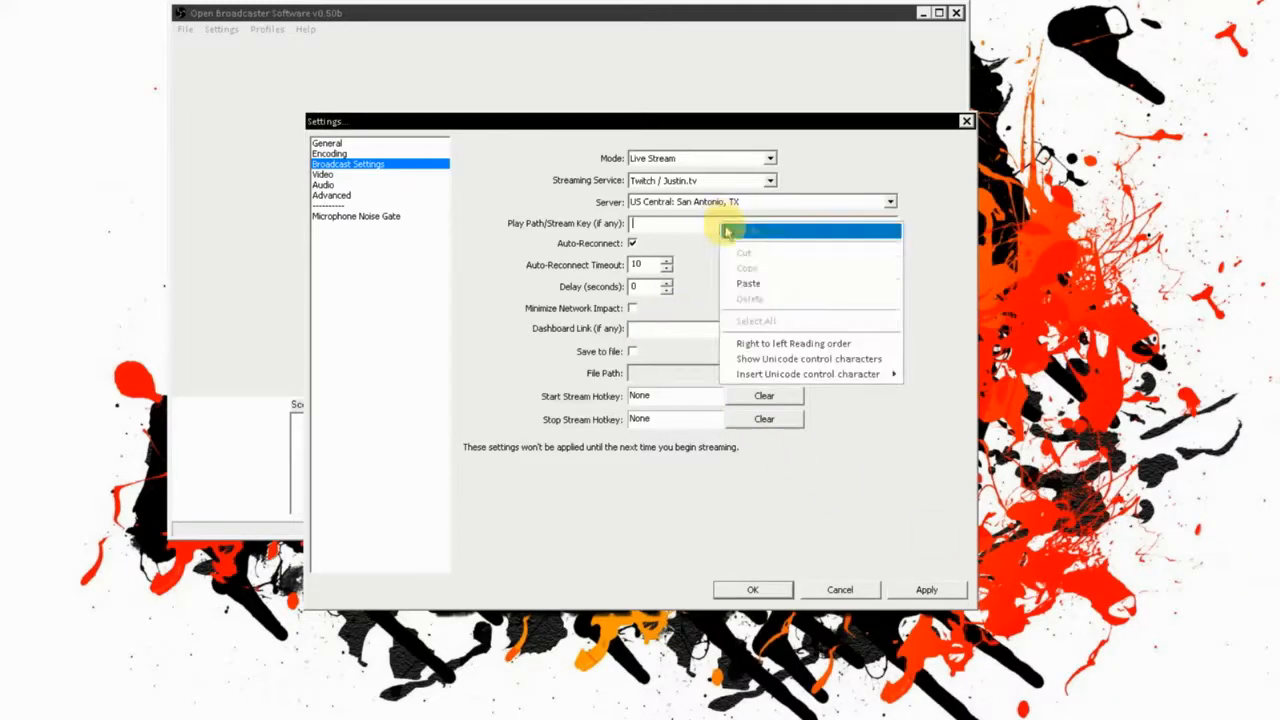
{"action": "left_click", "coordinate": [757, 283]}
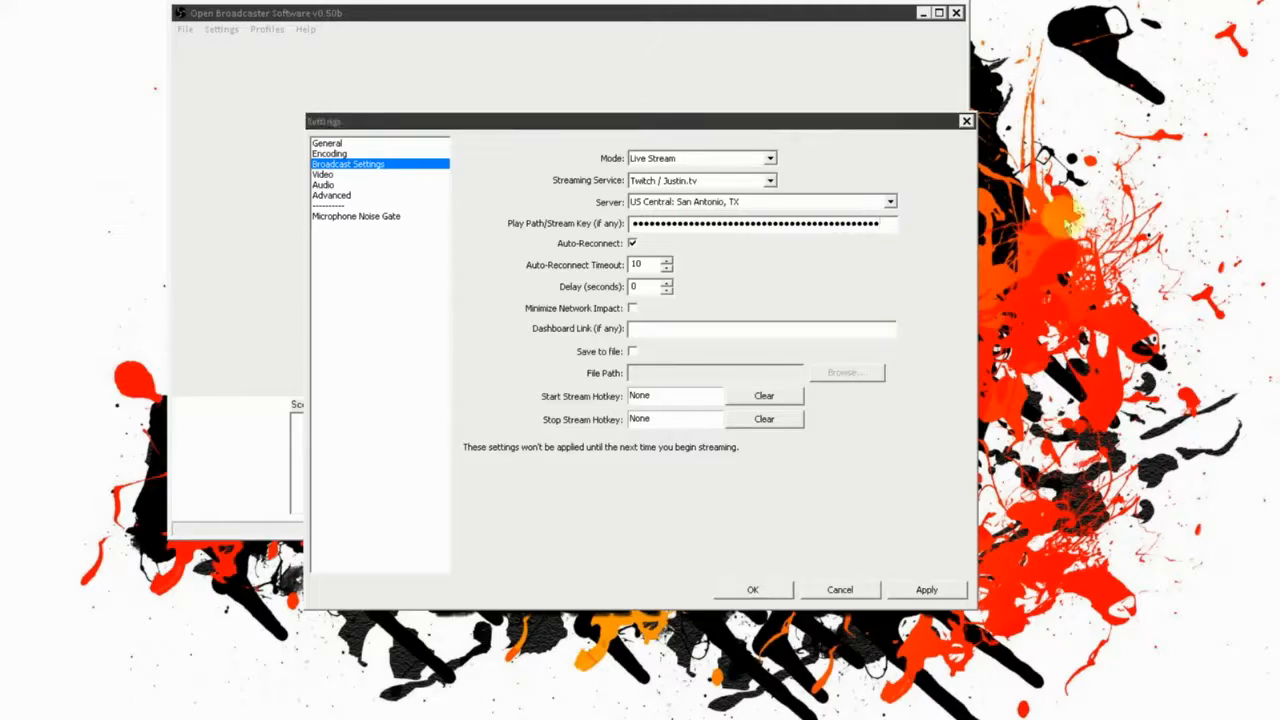
Copy the Twitch broadcaster dashboard URL from Chrome and paste it as the Dashboard Link in Open Broadcaster Software
{"action": "key", "text": "alt+Tab"}
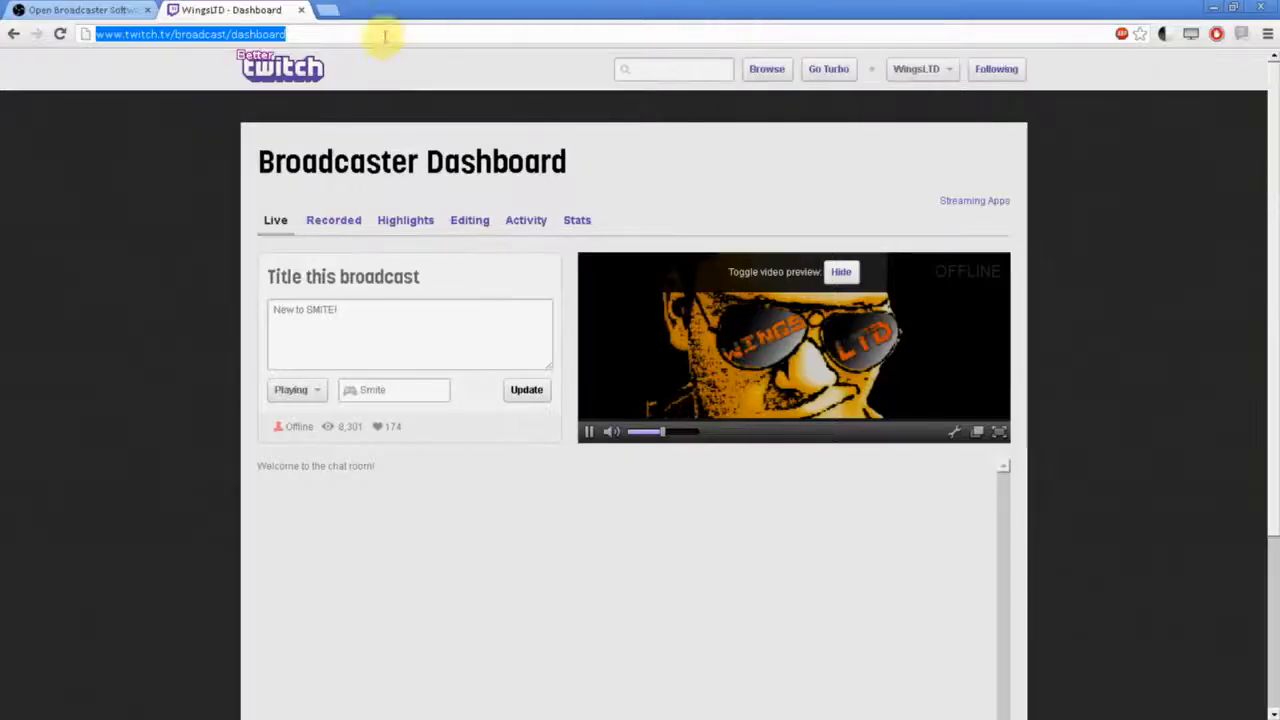
{"action": "right_click", "coordinate": [211, 35]}
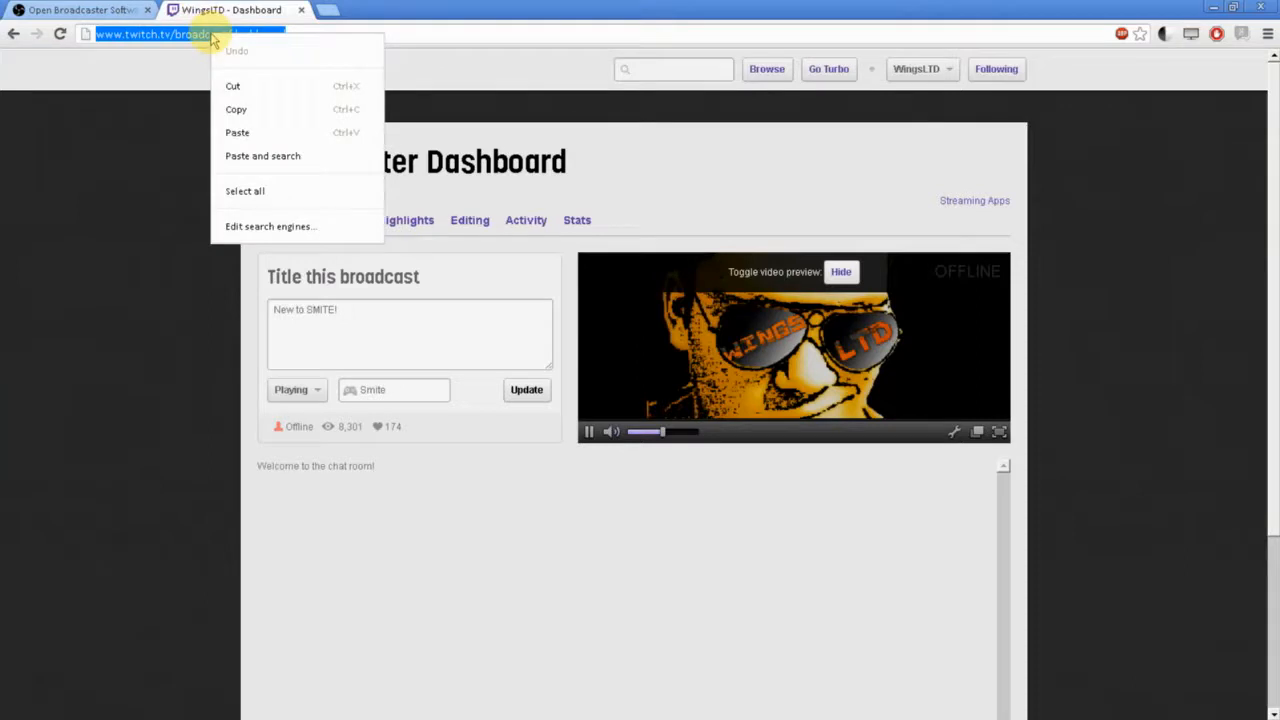
{"action": "left_click", "coordinate": [258, 117]}
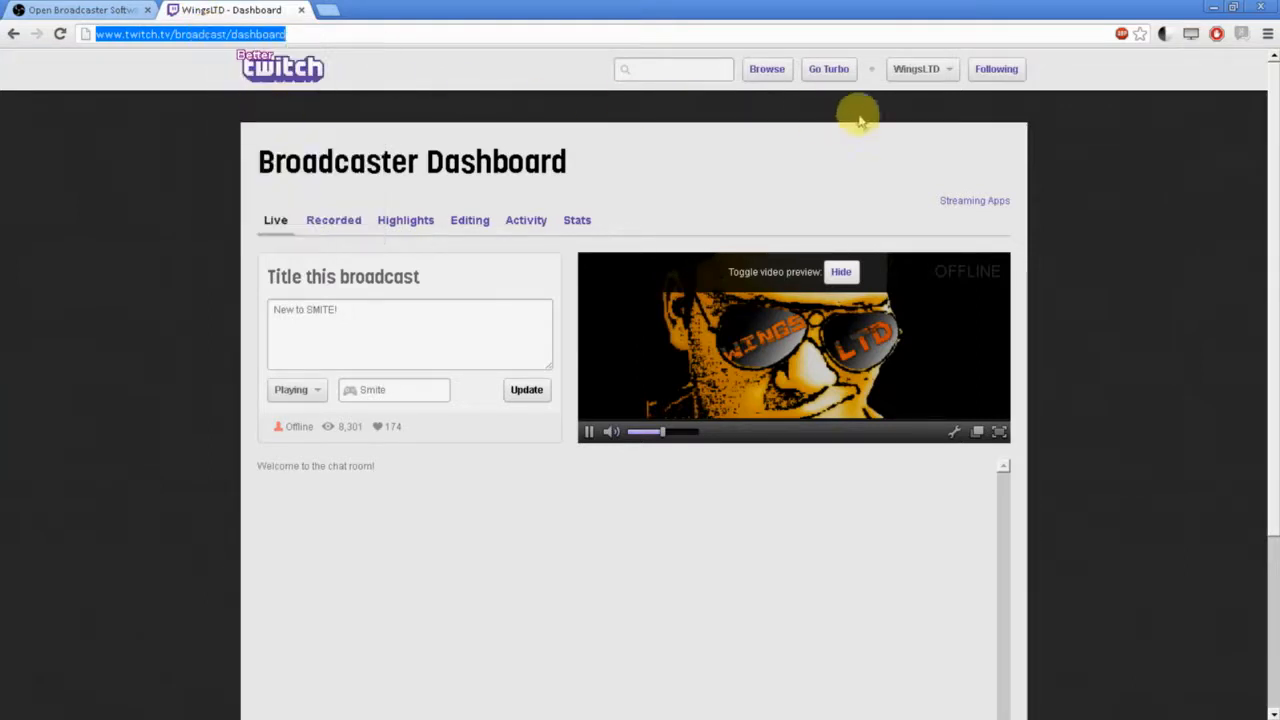
{"action": "left_click", "coordinate": [945, 68]}
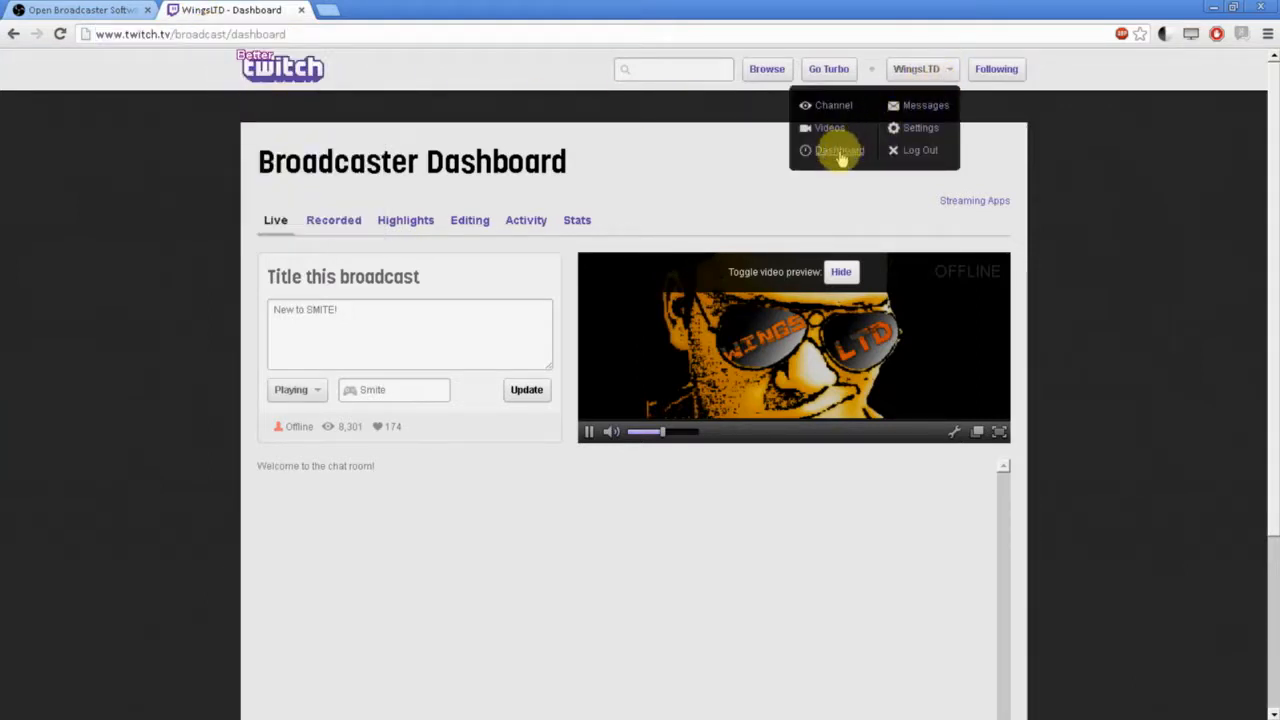
{"action": "left_click", "coordinate": [1213, 9]}
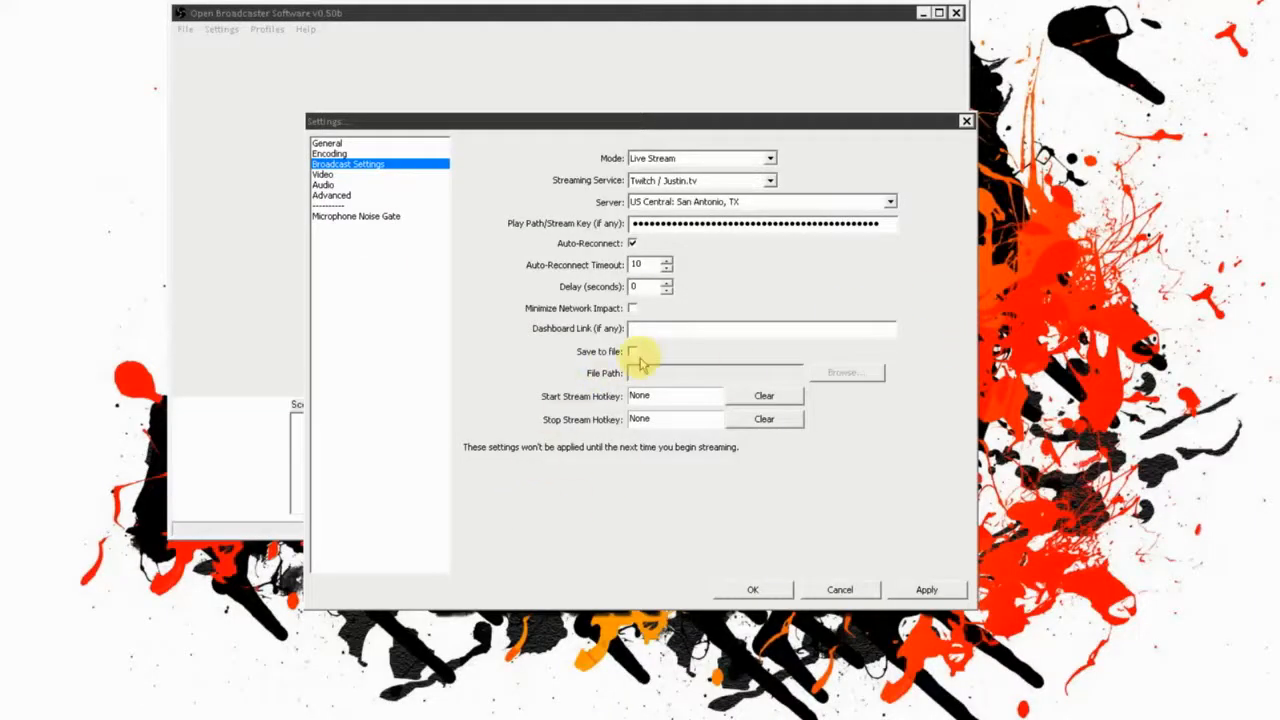
{"action": "right_click", "coordinate": [657, 330]}
{"action": "left_click", "coordinate": [712, 398]}
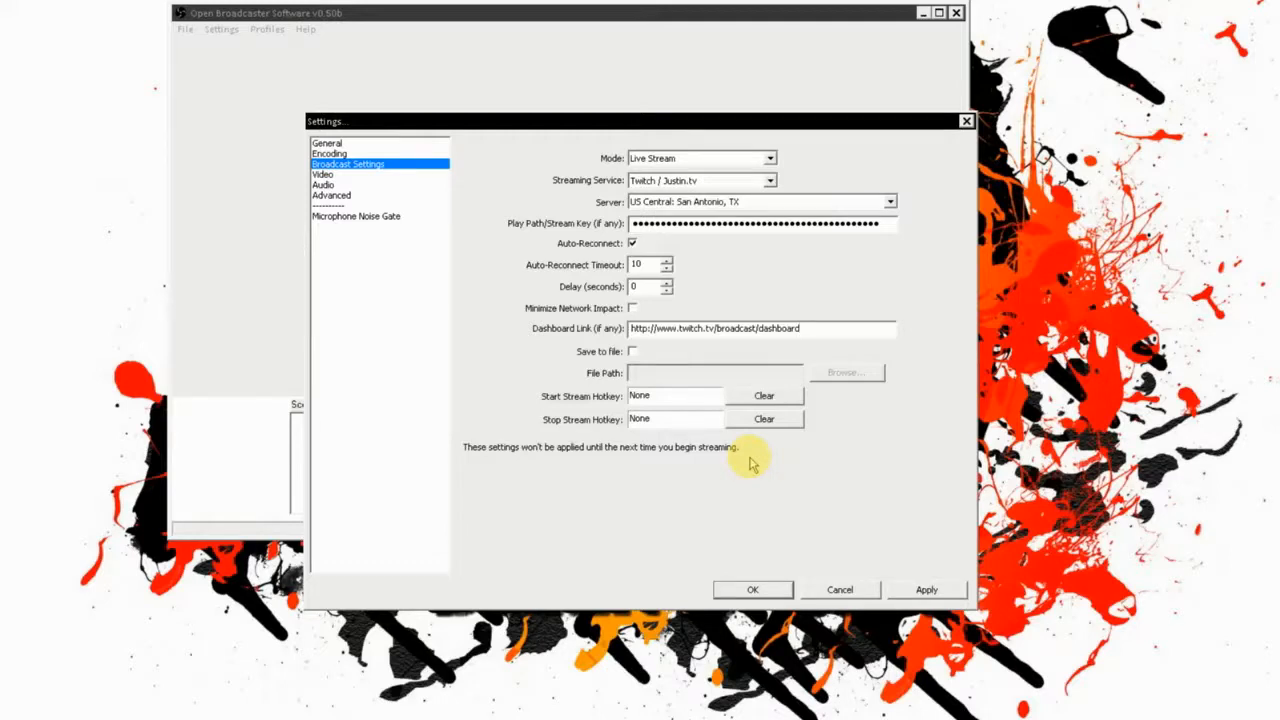
Set the start stream hotkey to Ctrl + F1 and the stop stream hotkey to Ctrl + F2, and apply the broadcast settings
{"action": "left_click", "coordinate": [699, 398]}
{"action": "key", "text": "ctrl"}
{"action": "key", "text": "ctrl+F1"}
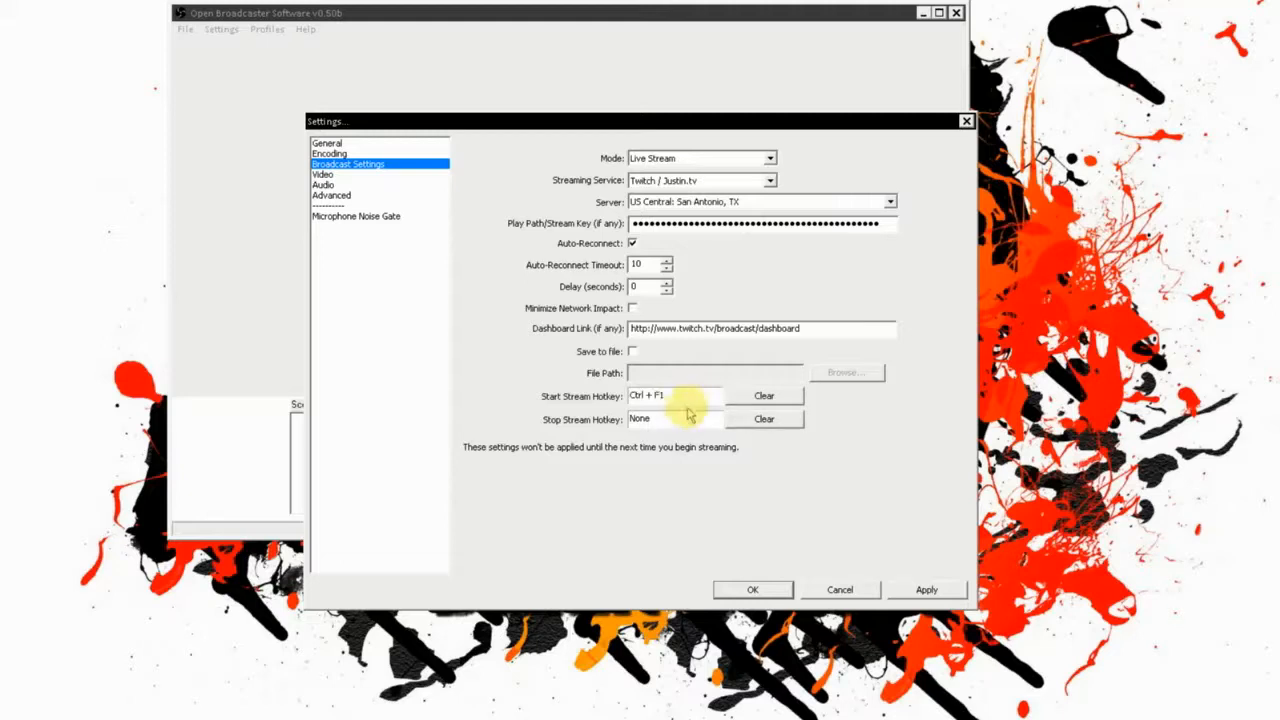
{"action": "left_click", "coordinate": [675, 424]}
{"action": "key", "text": "ctrl+F2"}
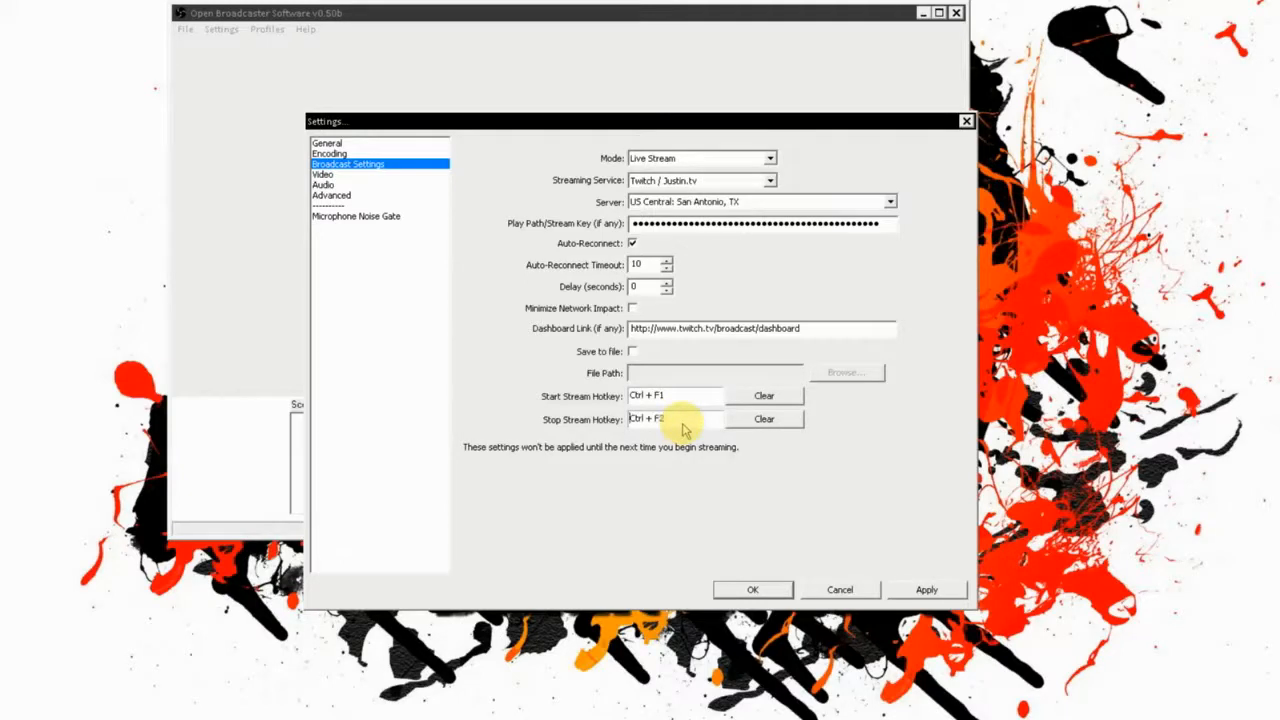
{"action": "left_click", "coordinate": [927, 590]}
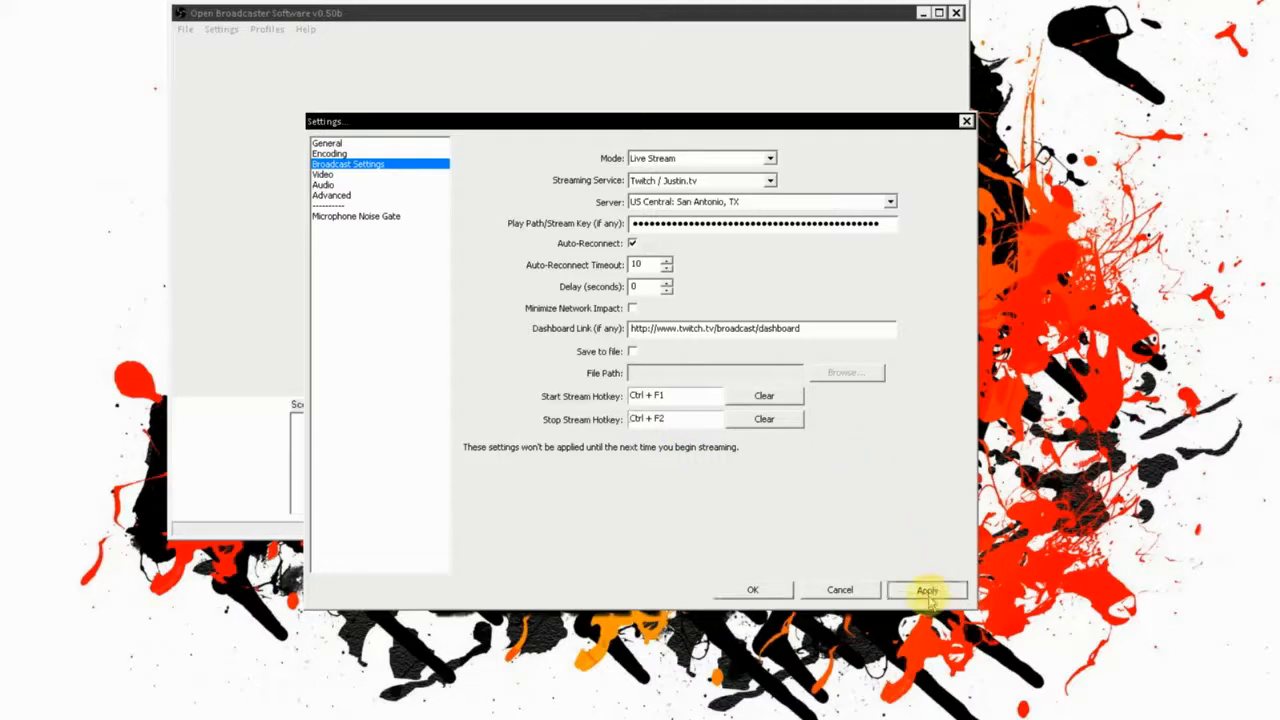
Examine the video settings and resolution downscale options, and revisit the general, encoding and broadcast settings
{"action": "left_click", "coordinate": [325, 175]}
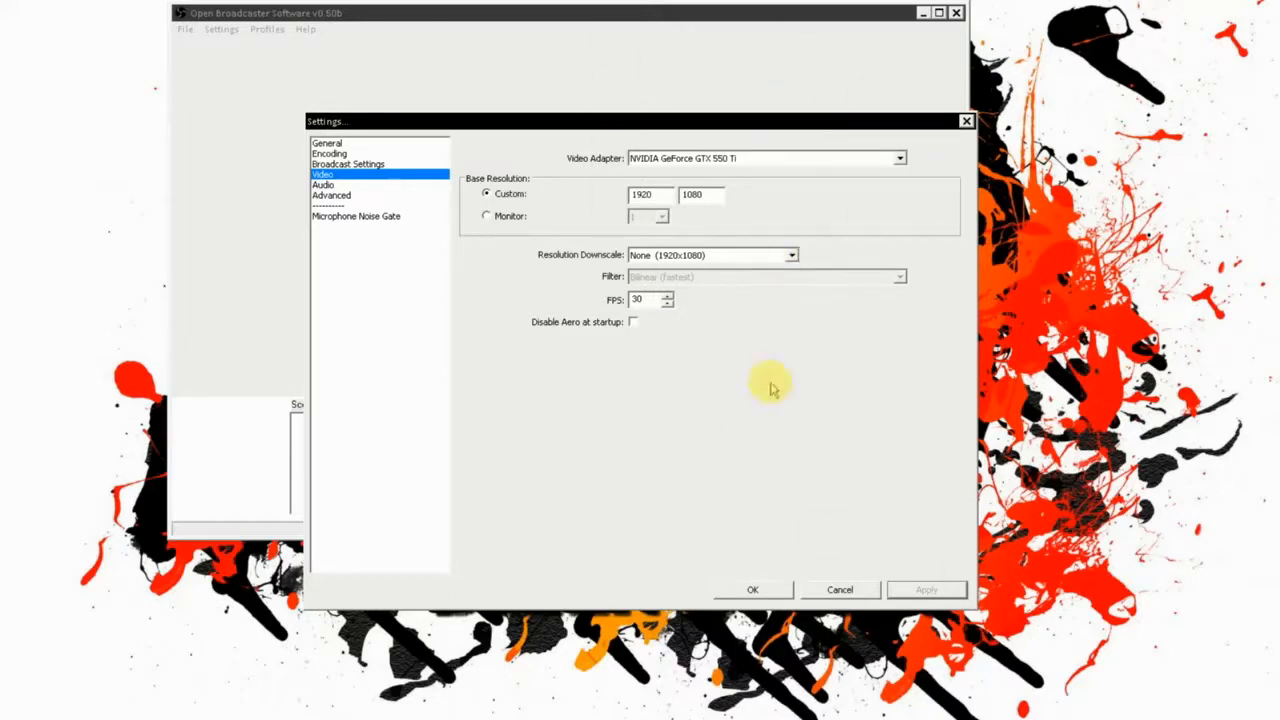
{"action": "left_click", "coordinate": [790, 256]}
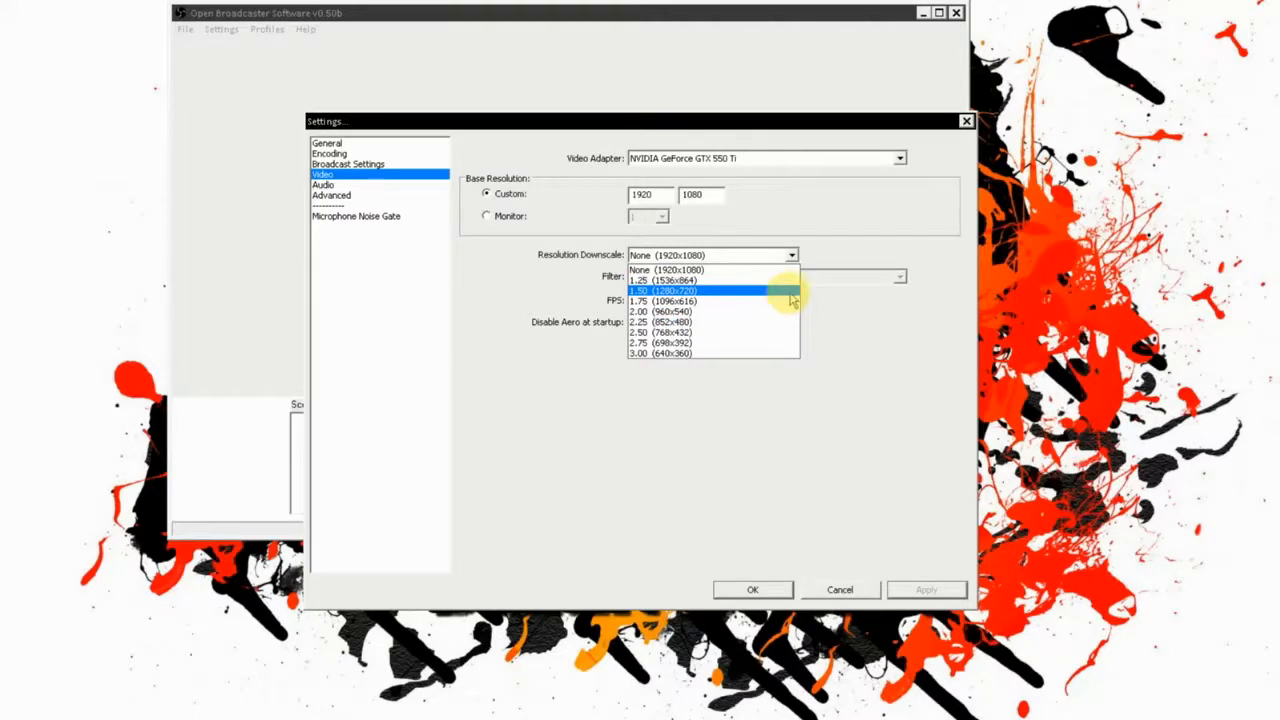
{"action": "left_click", "coordinate": [914, 216]}
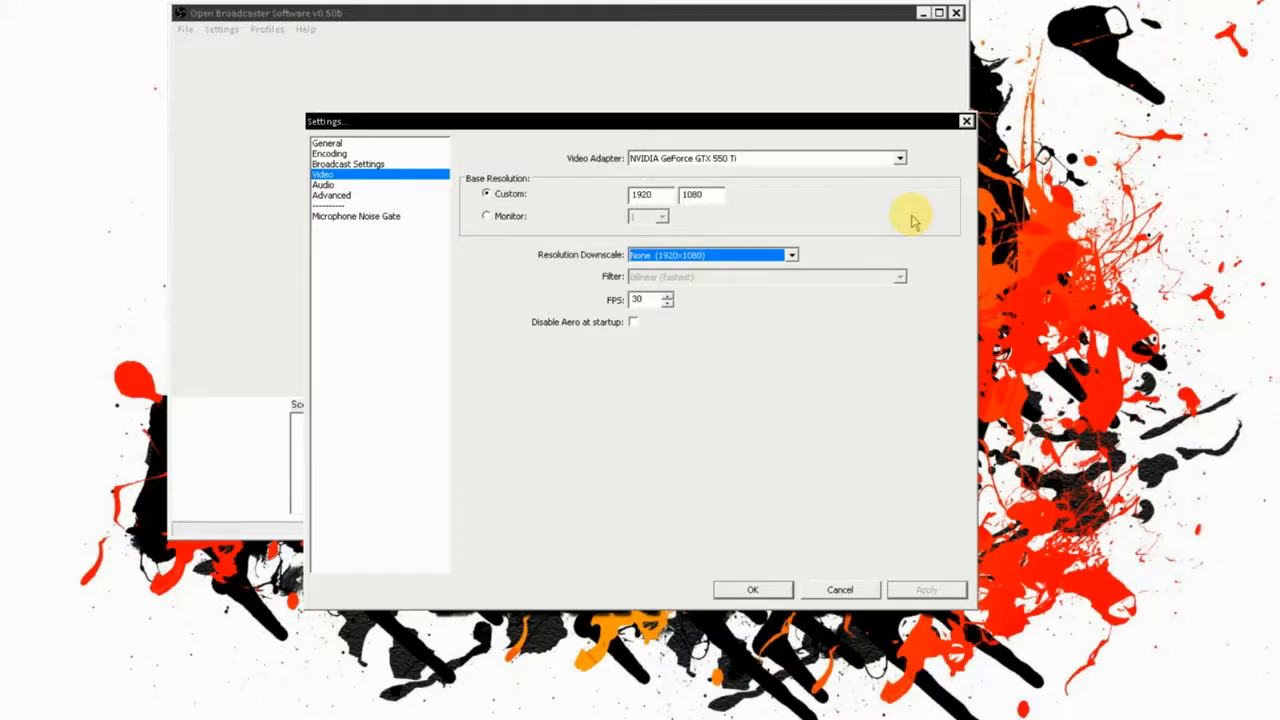
{"action": "left_click", "coordinate": [332, 154]}
{"action": "left_click", "coordinate": [345, 164]}
{"action": "left_click", "coordinate": [328, 143]}
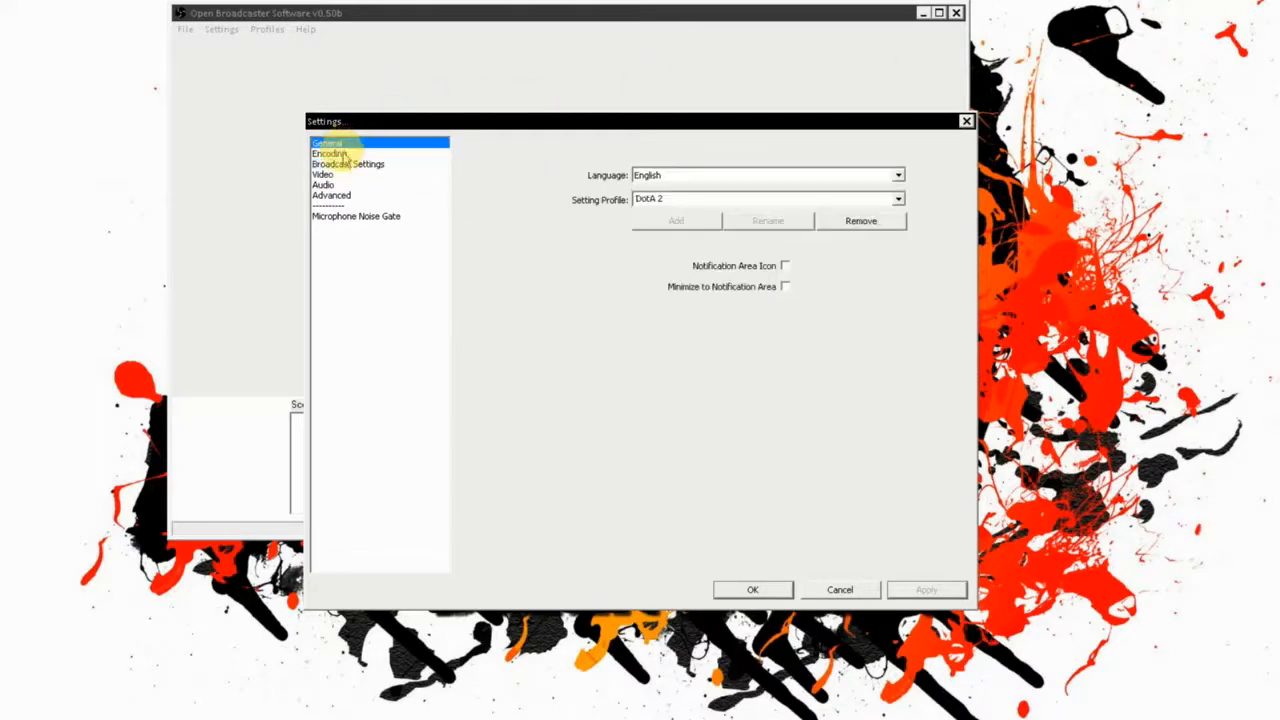
{"action": "left_click", "coordinate": [330, 153]}
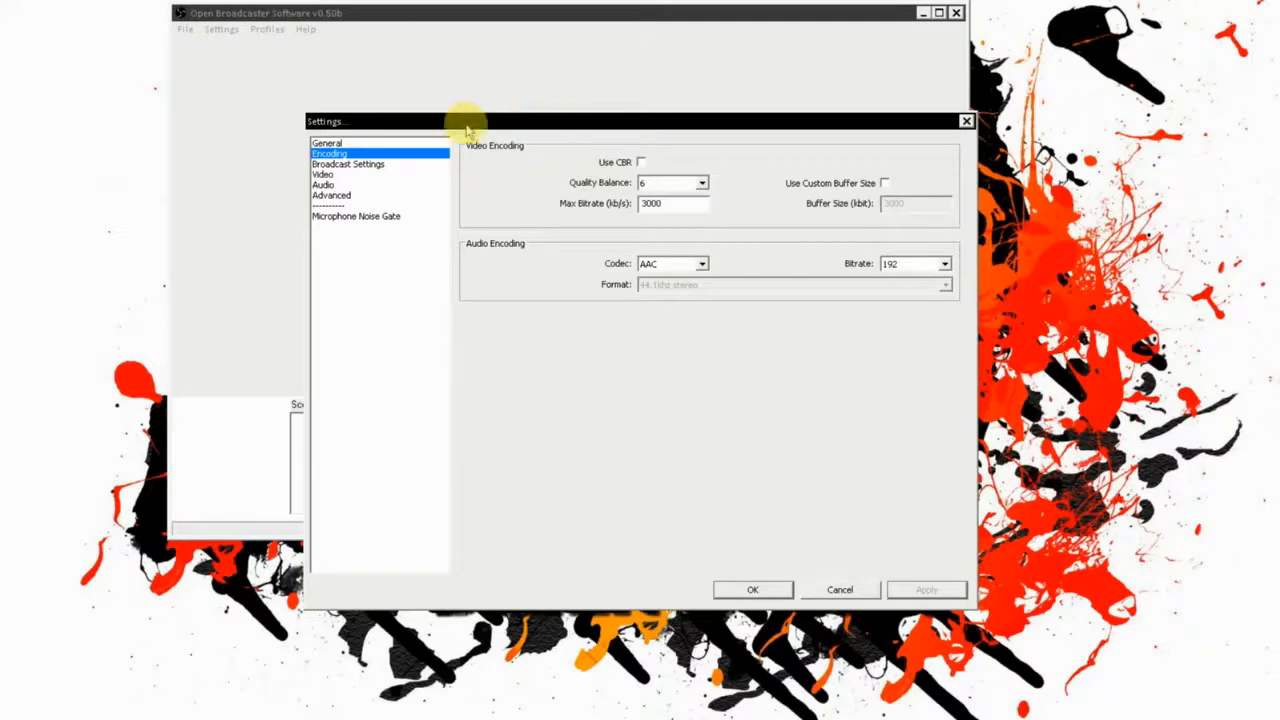
{"action": "left_click", "coordinate": [323, 176]}
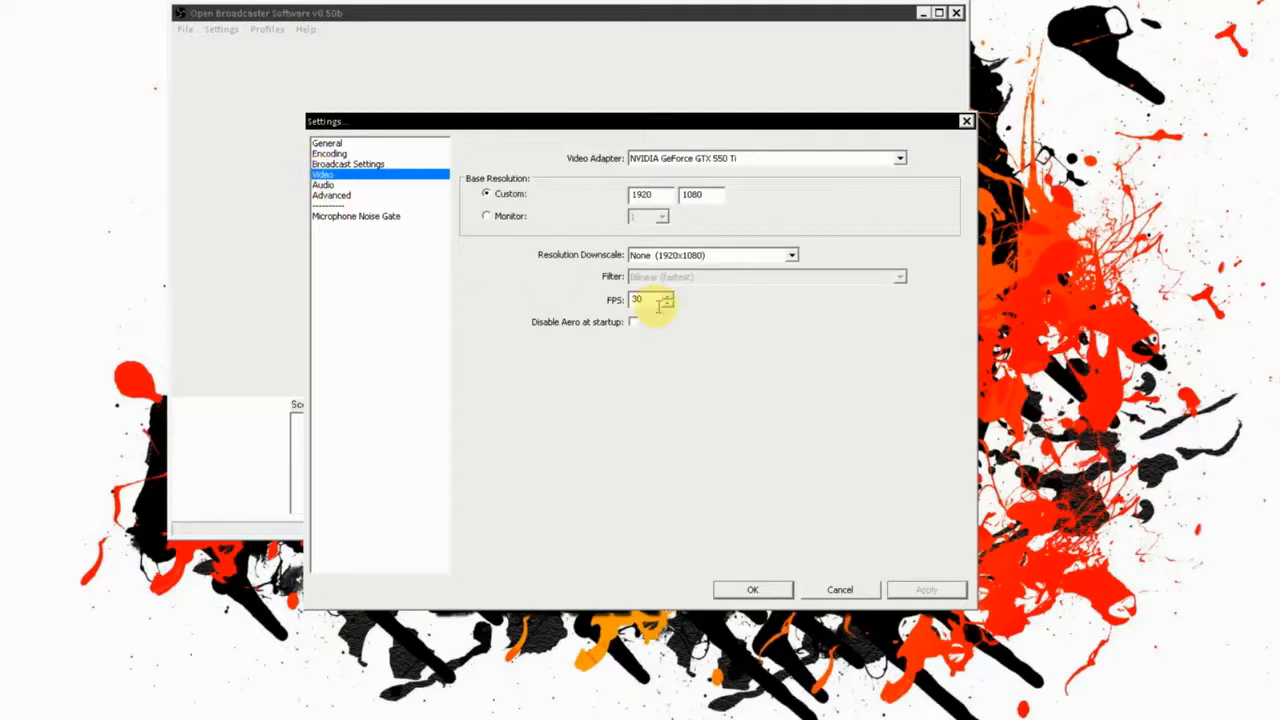
Set the desktop audio device to Speakers (Plantronics GameCom 780) and the microphone/auxiliary device to Line (AudioBox USB Audio)
{"action": "left_click", "coordinate": [324, 185]}
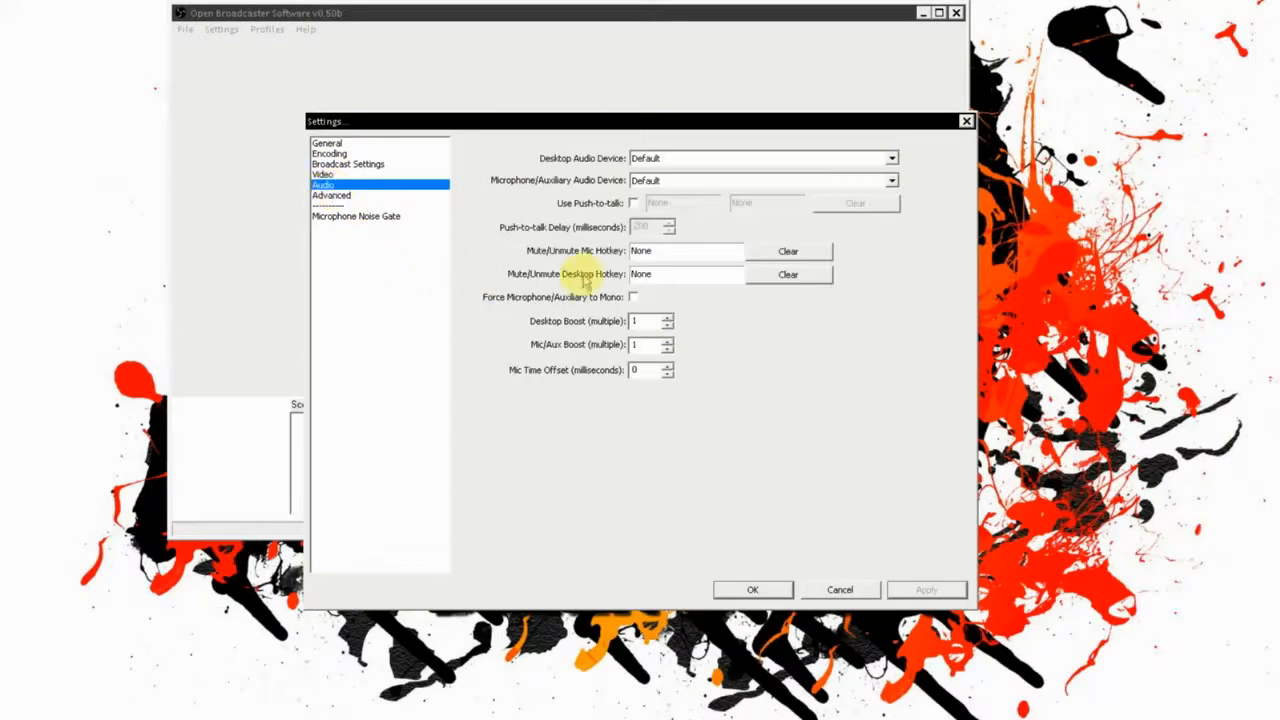
{"action": "left_click", "coordinate": [708, 162]}
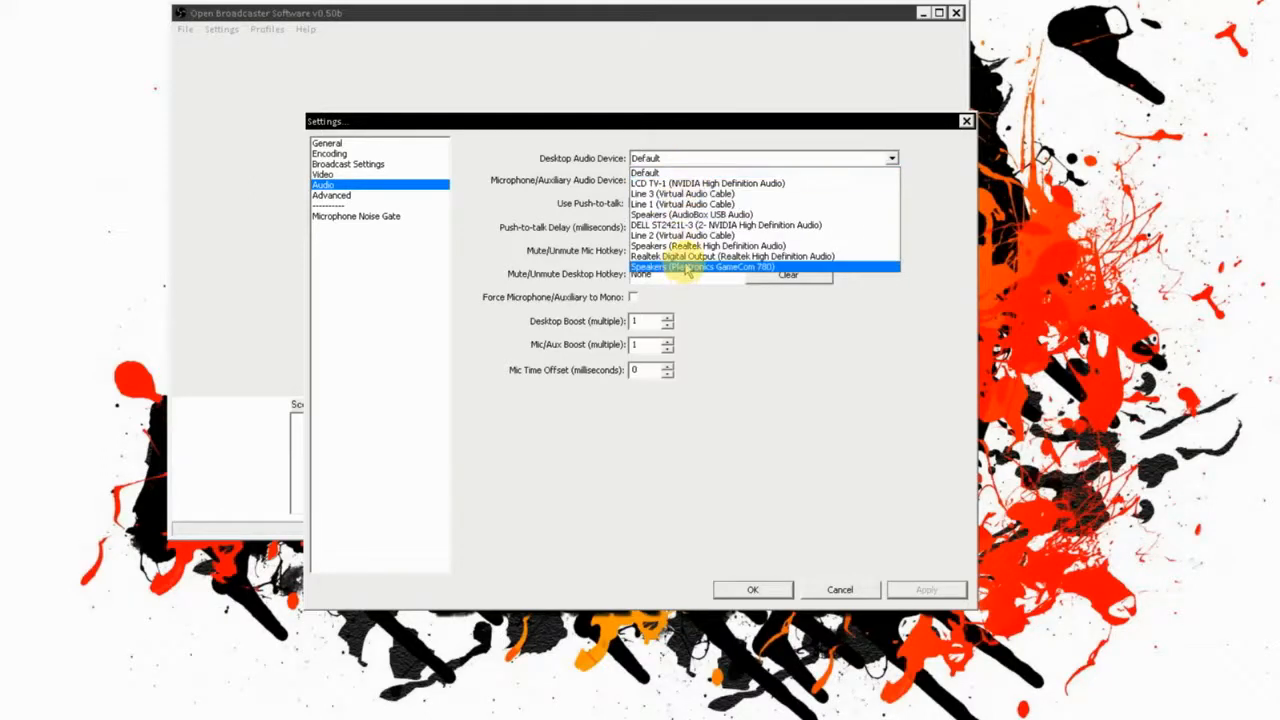
{"action": "left_click", "coordinate": [688, 266]}
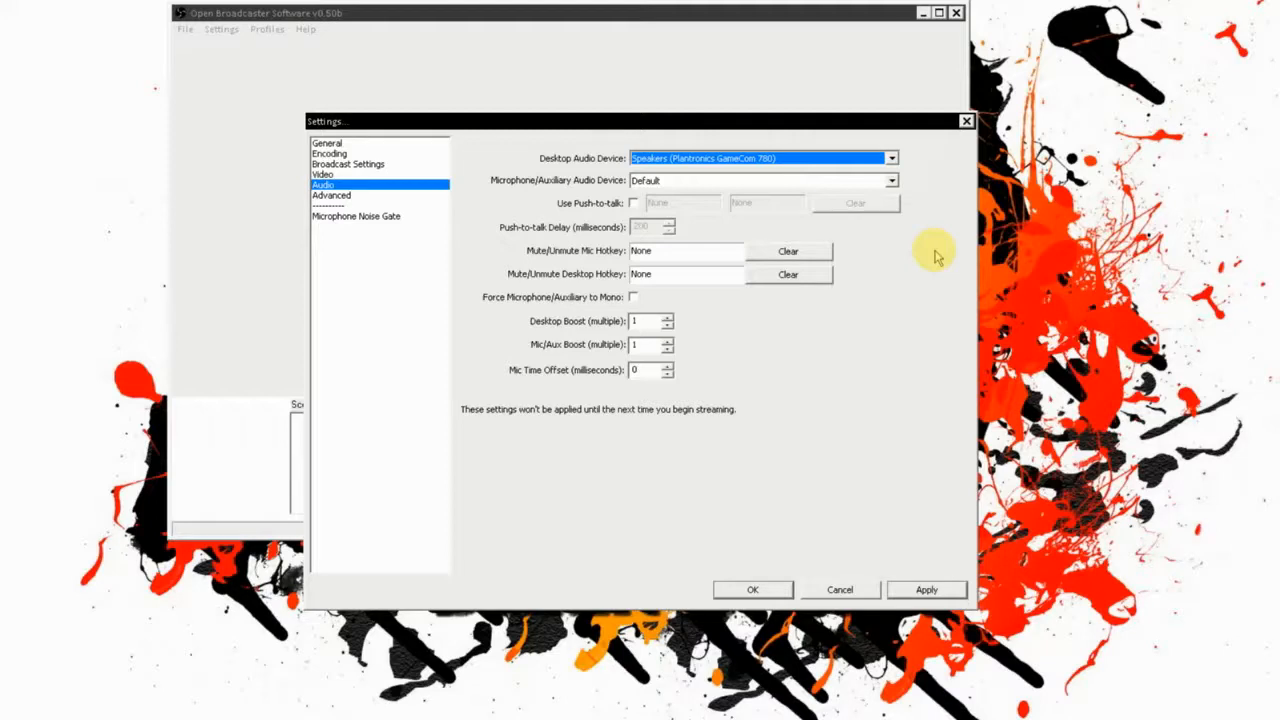
{"action": "left_click", "coordinate": [842, 180]}
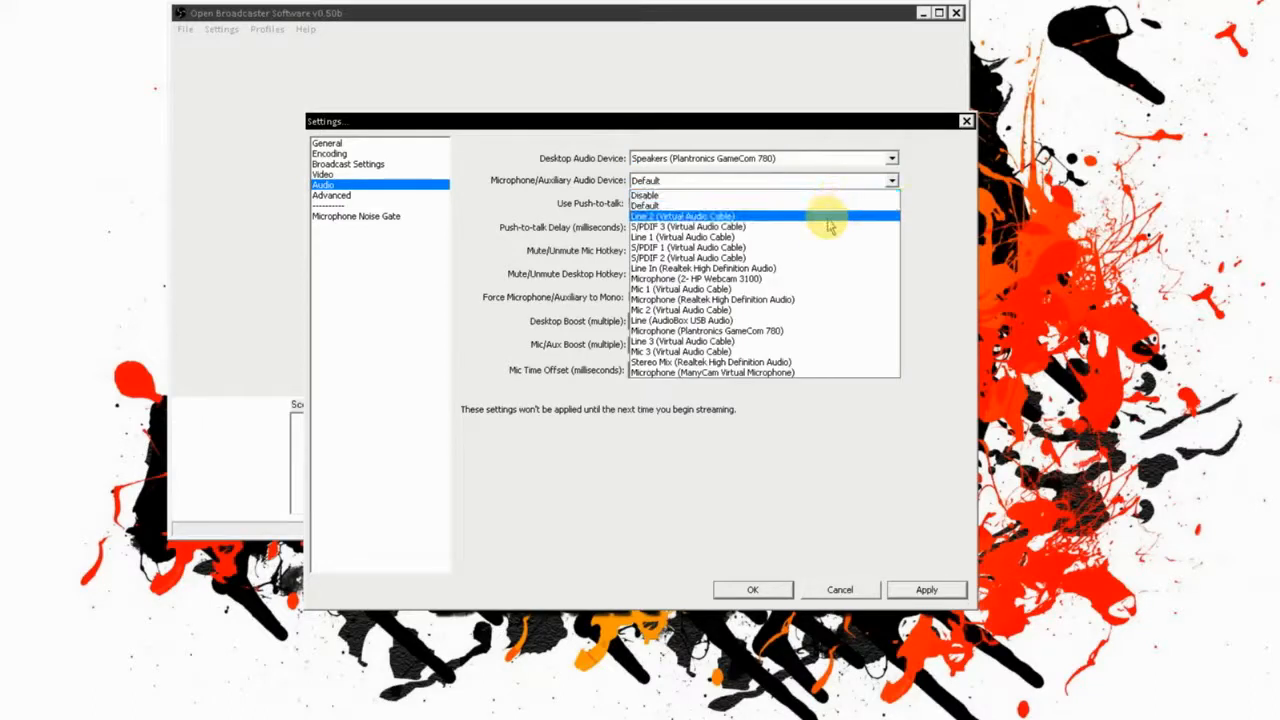
{"action": "left_click", "coordinate": [824, 321]}
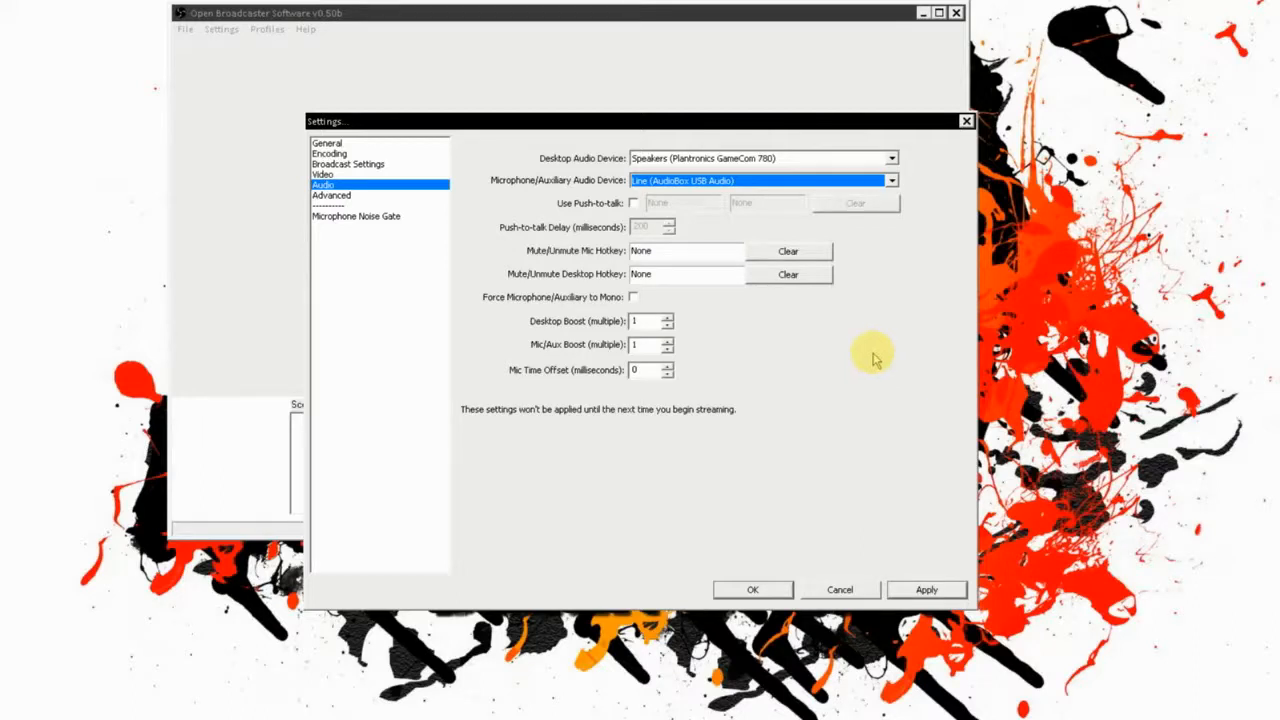
Check the desktop boost and mic time offset, and save the audio changes while moving on to the advanced settings
{"action": "left_click", "coordinate": [650, 320]}
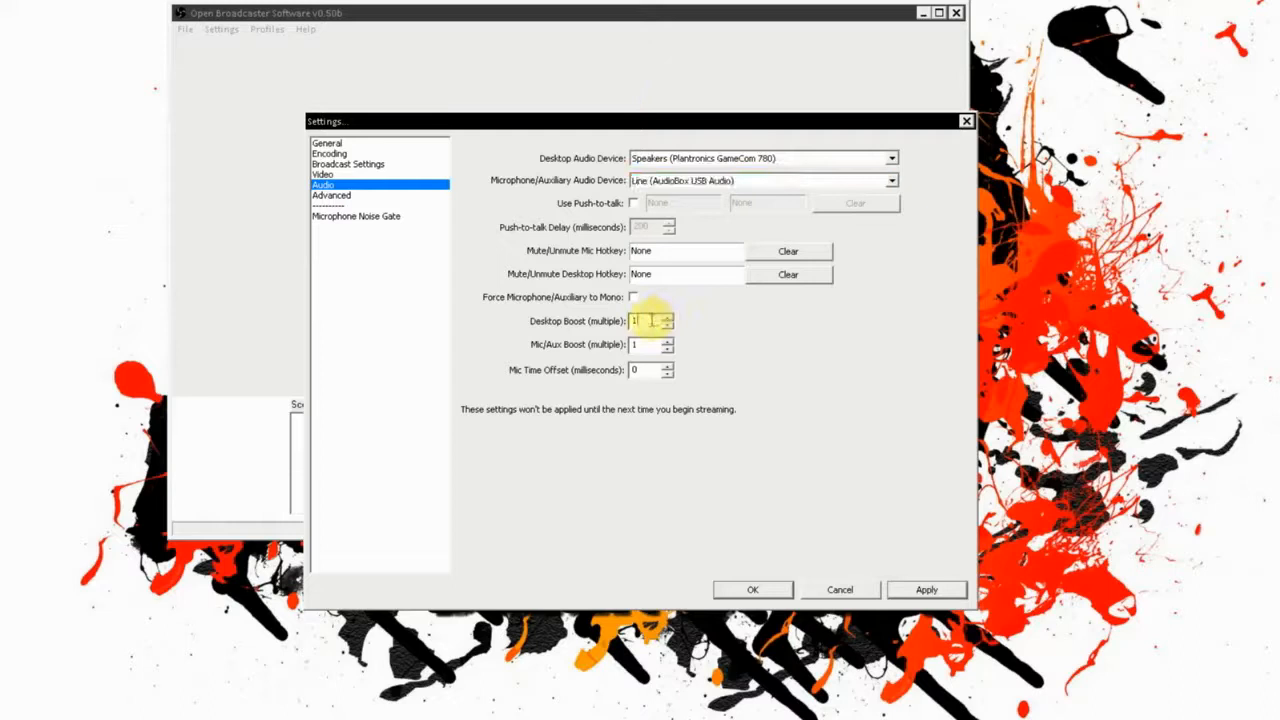
{"action": "double_click", "coordinate": [651, 371]}
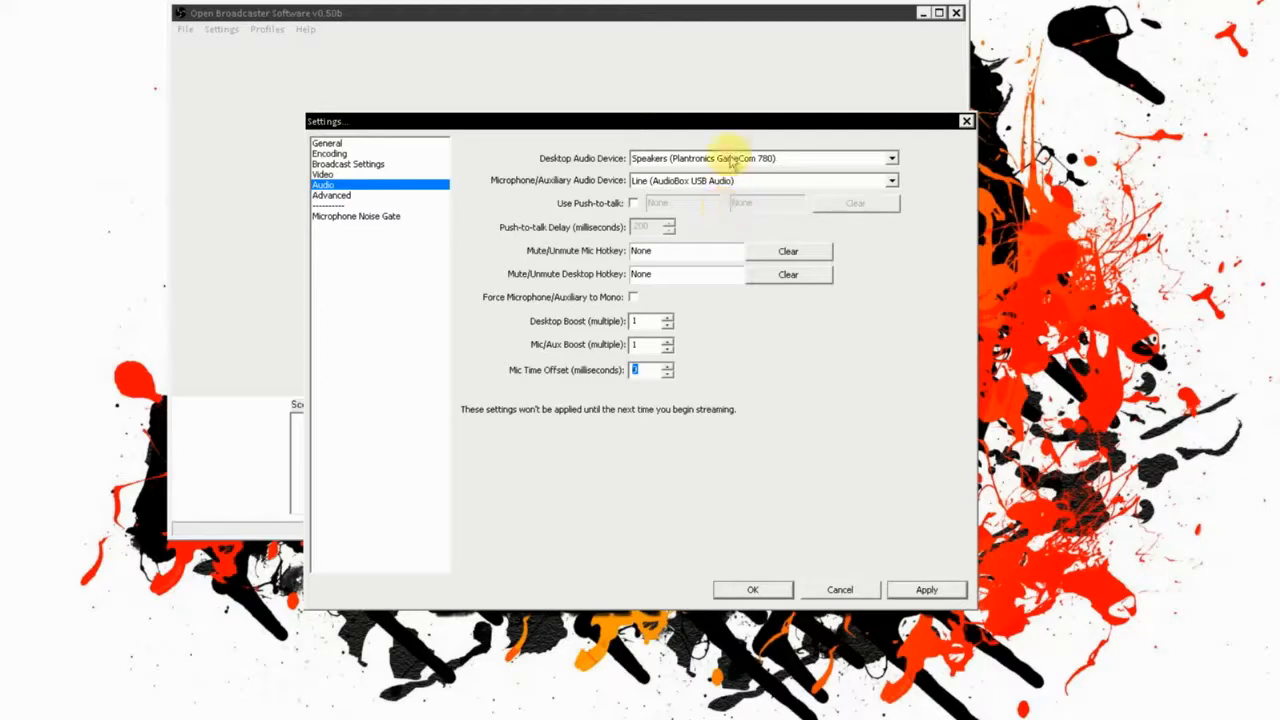
{"action": "left_click", "coordinate": [334, 197]}
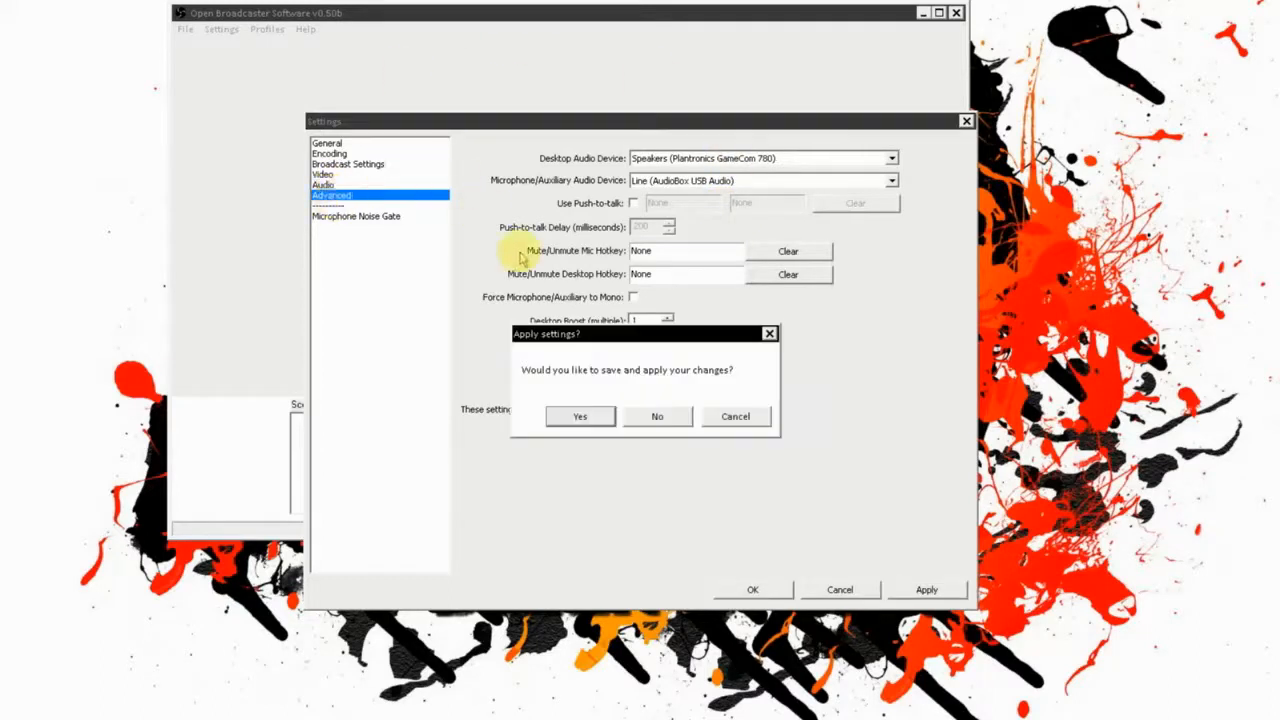
{"action": "left_click", "coordinate": [575, 418]}
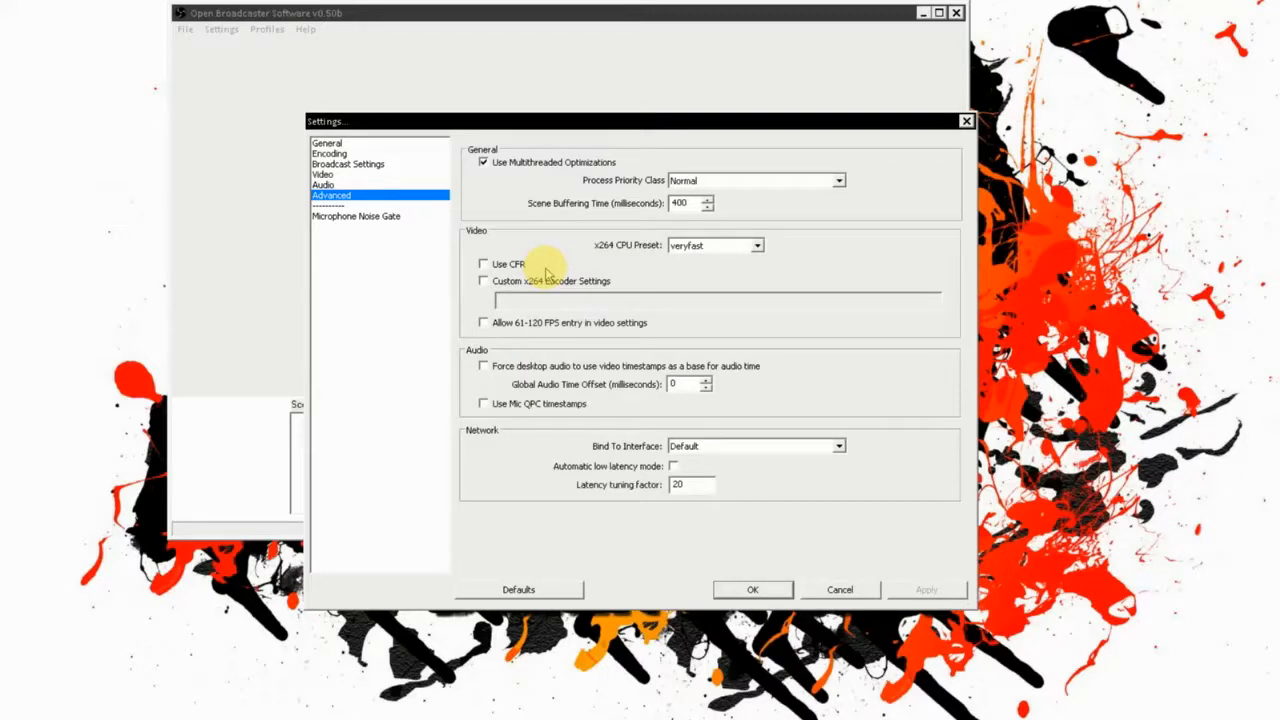
{"action": "left_click", "coordinate": [833, 447]}
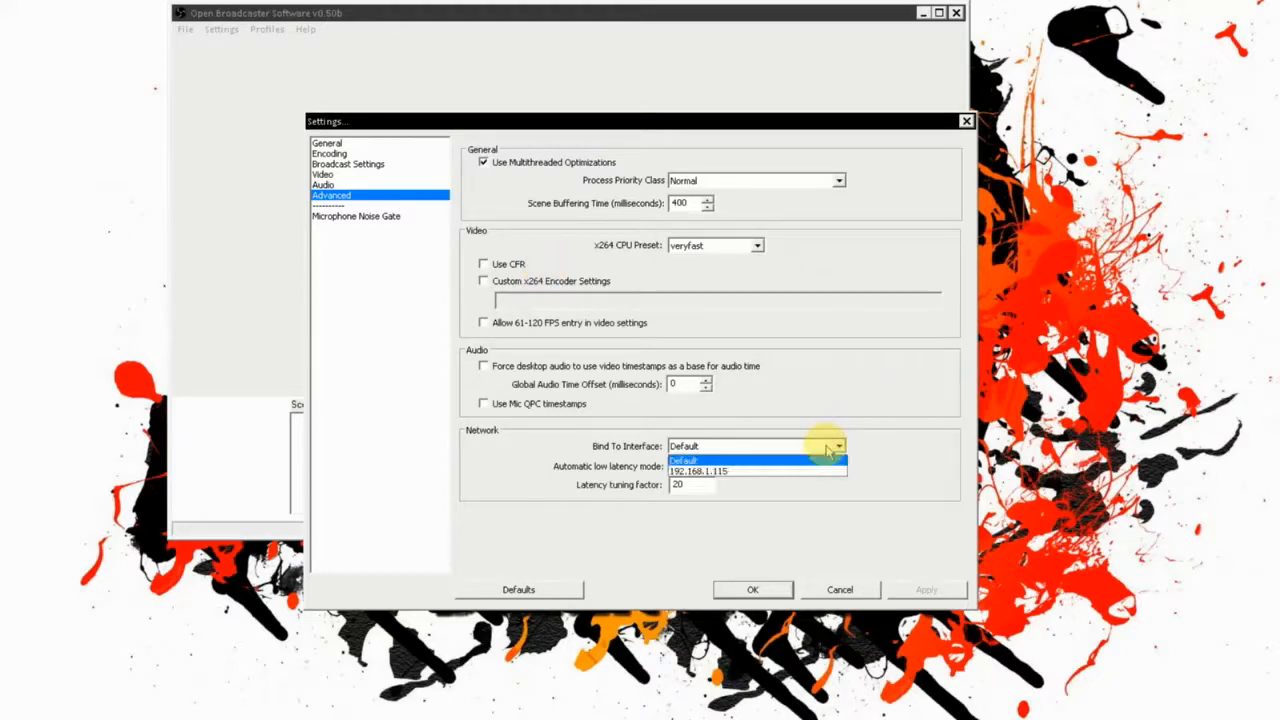
{"action": "left_click", "coordinate": [828, 471]}
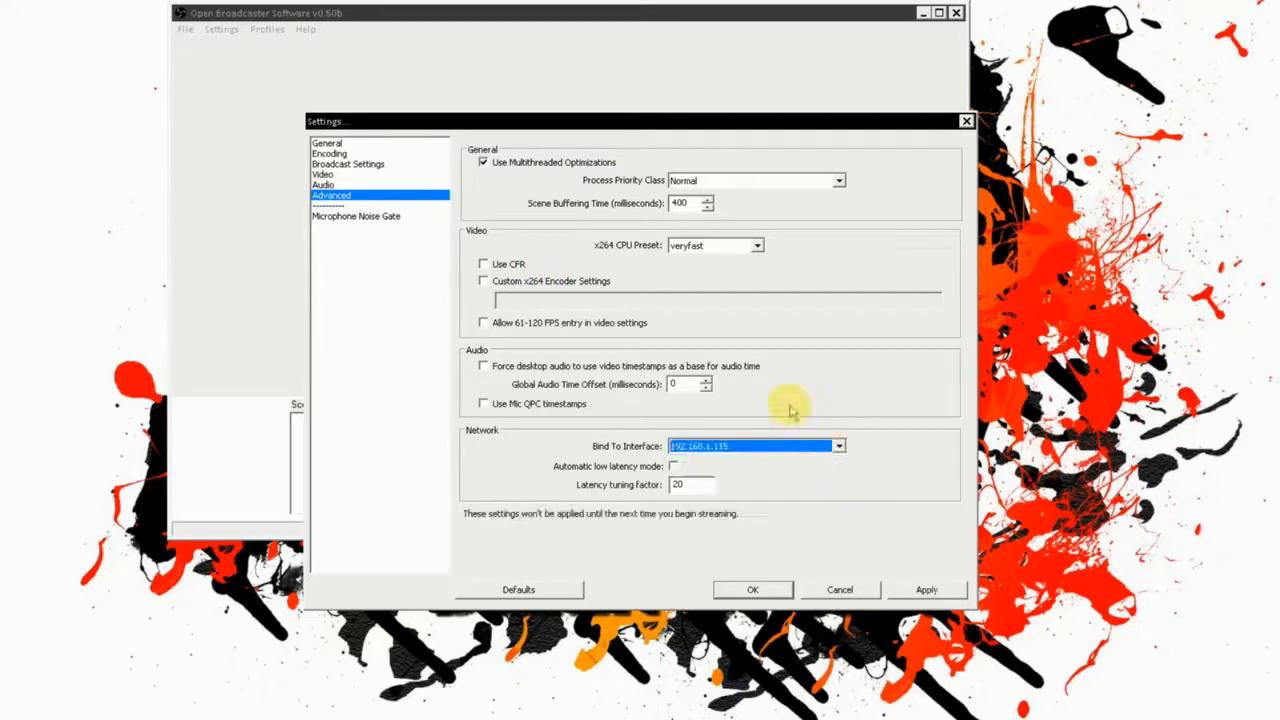
{"action": "left_click", "coordinate": [837, 447]}
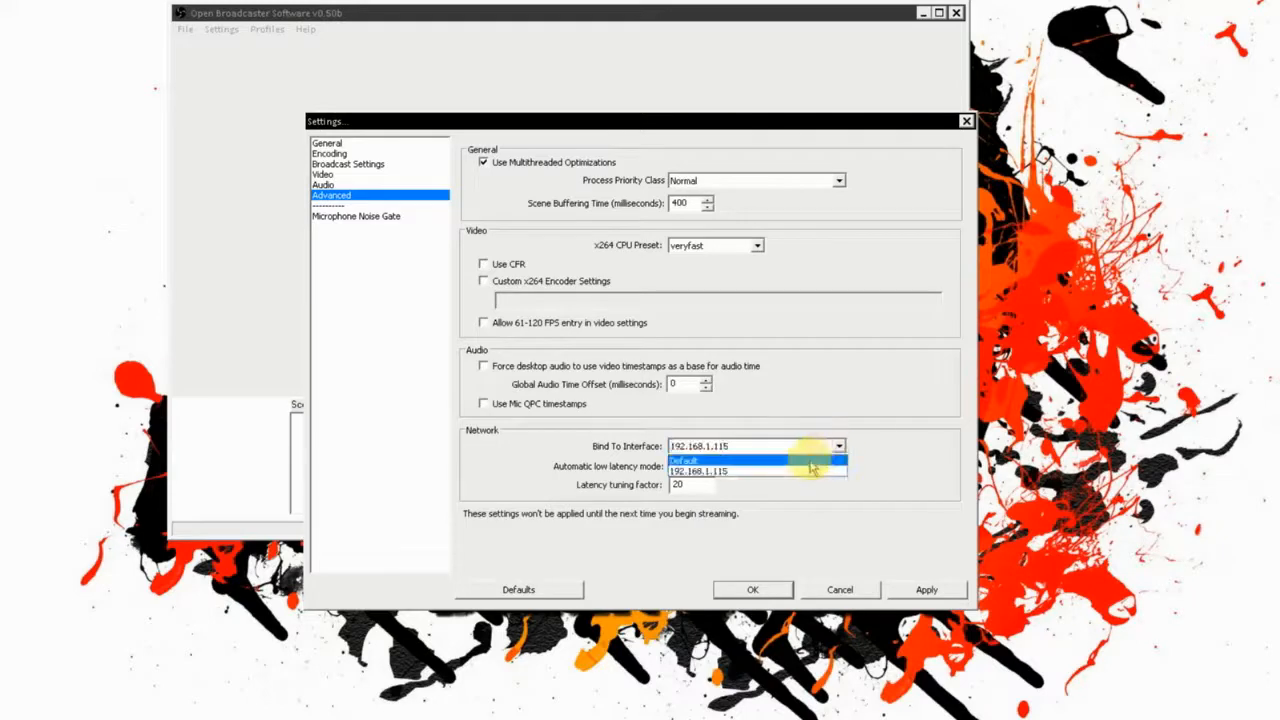
{"action": "left_click", "coordinate": [830, 462]}
{"action": "left_click", "coordinate": [915, 590]}
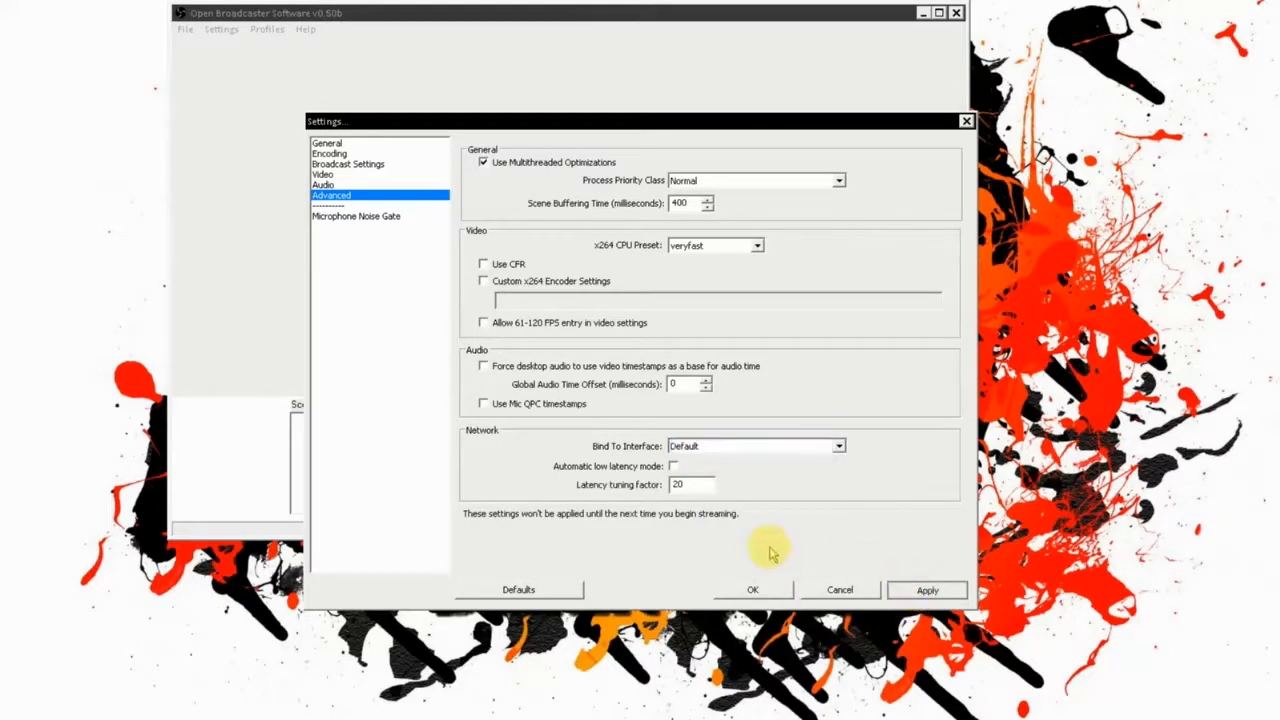
Enable automatic low latency mode in the advanced network settings and apply it
{"action": "left_click_drag", "start_coordinate": [704, 482], "coordinate": [686, 484]}
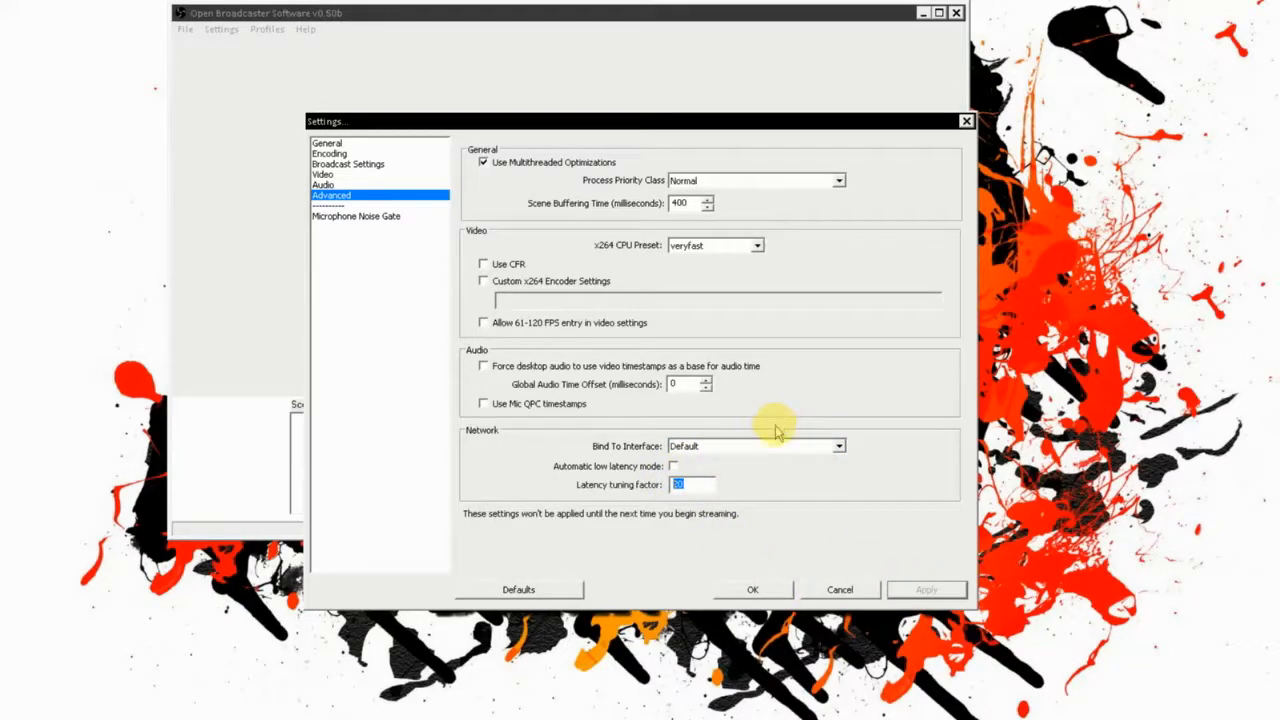
{"action": "left_click", "coordinate": [673, 466]}
{"action": "left_click", "coordinate": [926, 590]}
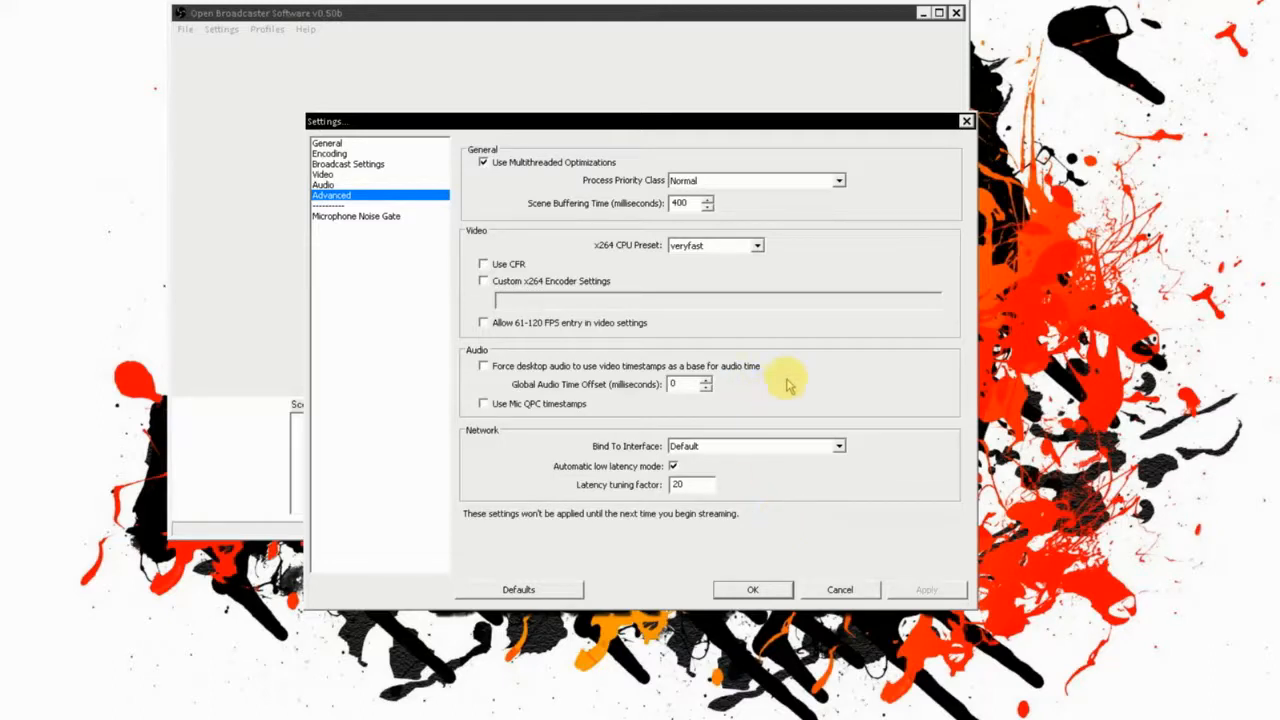
Set the process priority class to Above Normal and apply the change
{"action": "left_click", "coordinate": [833, 180]}
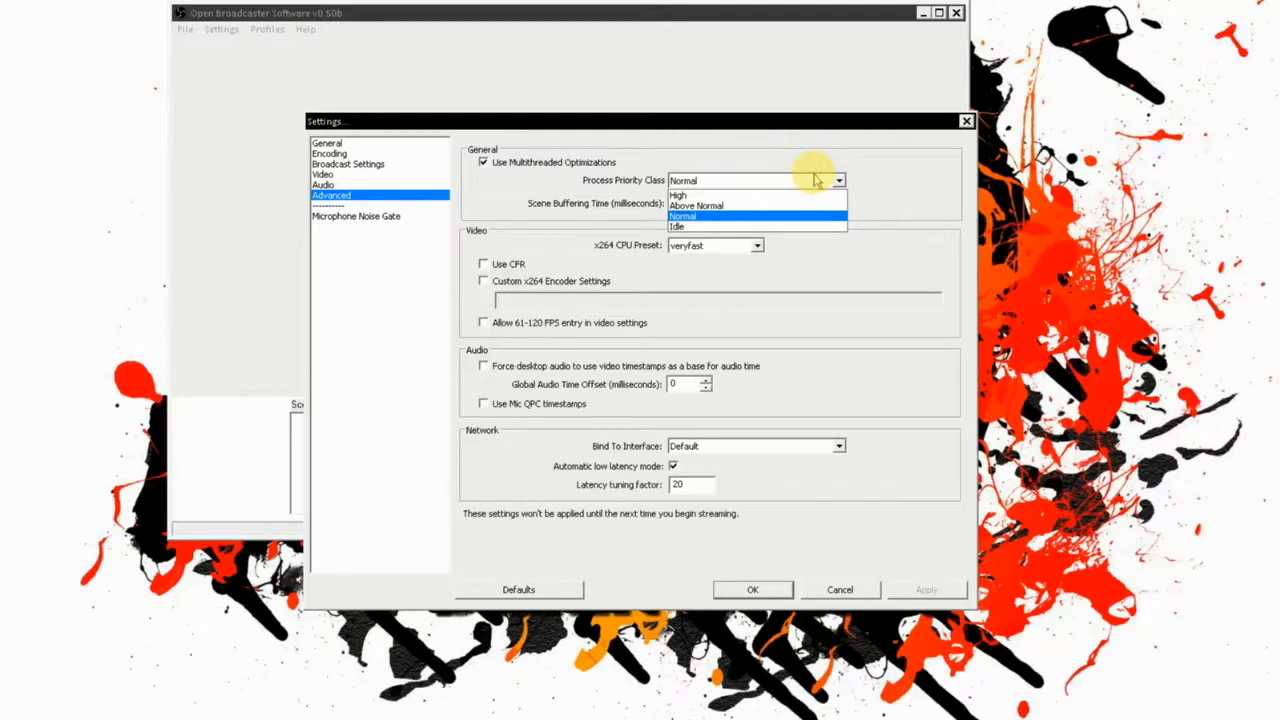
{"action": "left_click", "coordinate": [806, 197]}
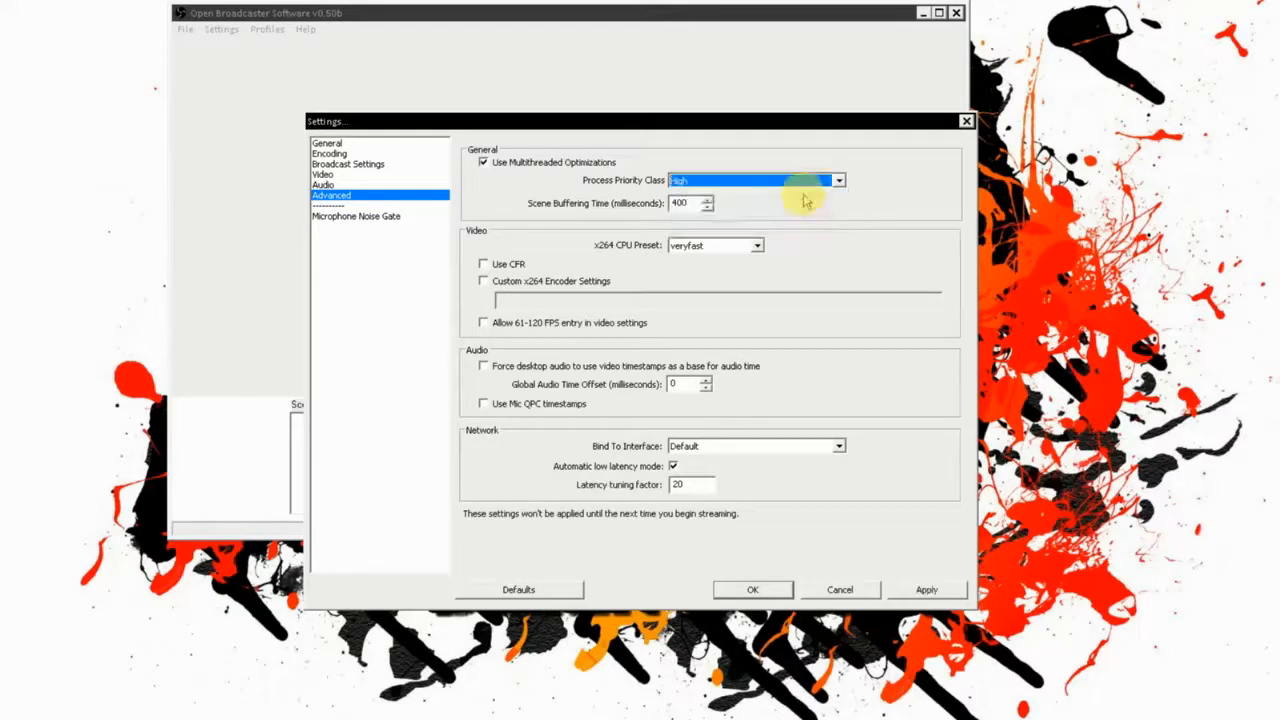
{"action": "left_click", "coordinate": [838, 181]}
{"action": "left_click", "coordinate": [827, 207]}
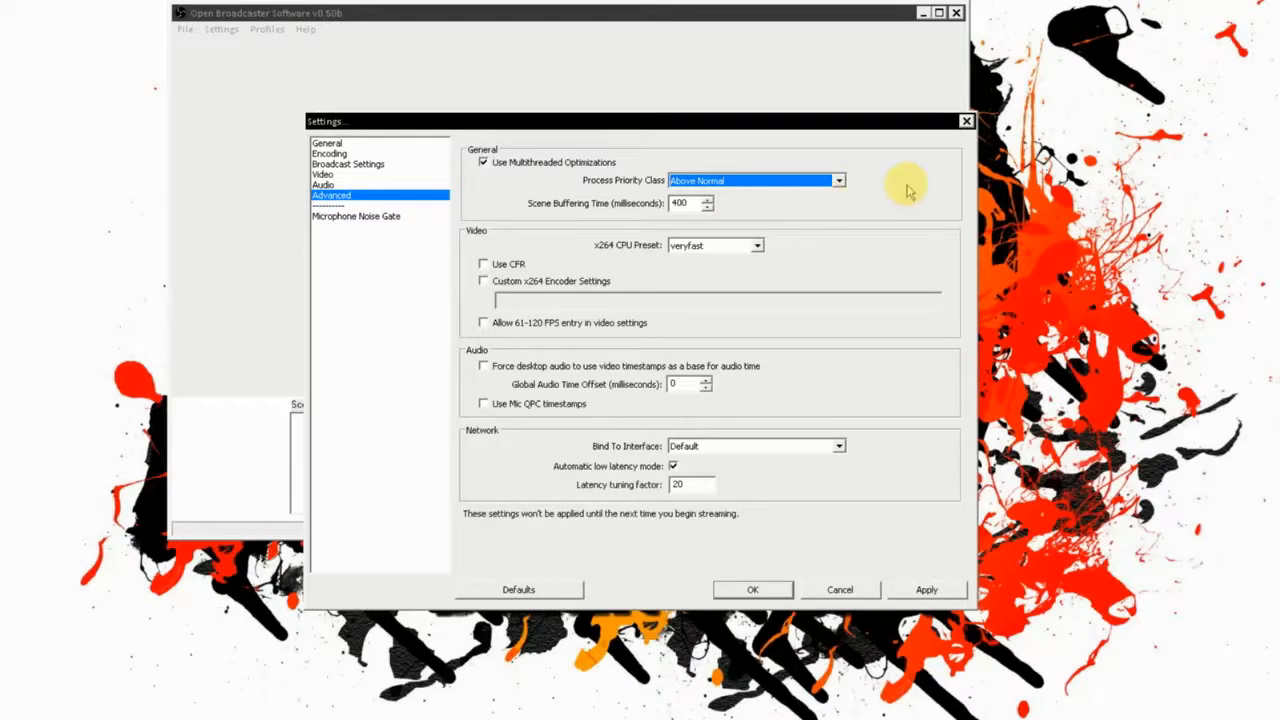
{"action": "left_click", "coordinate": [915, 592]}
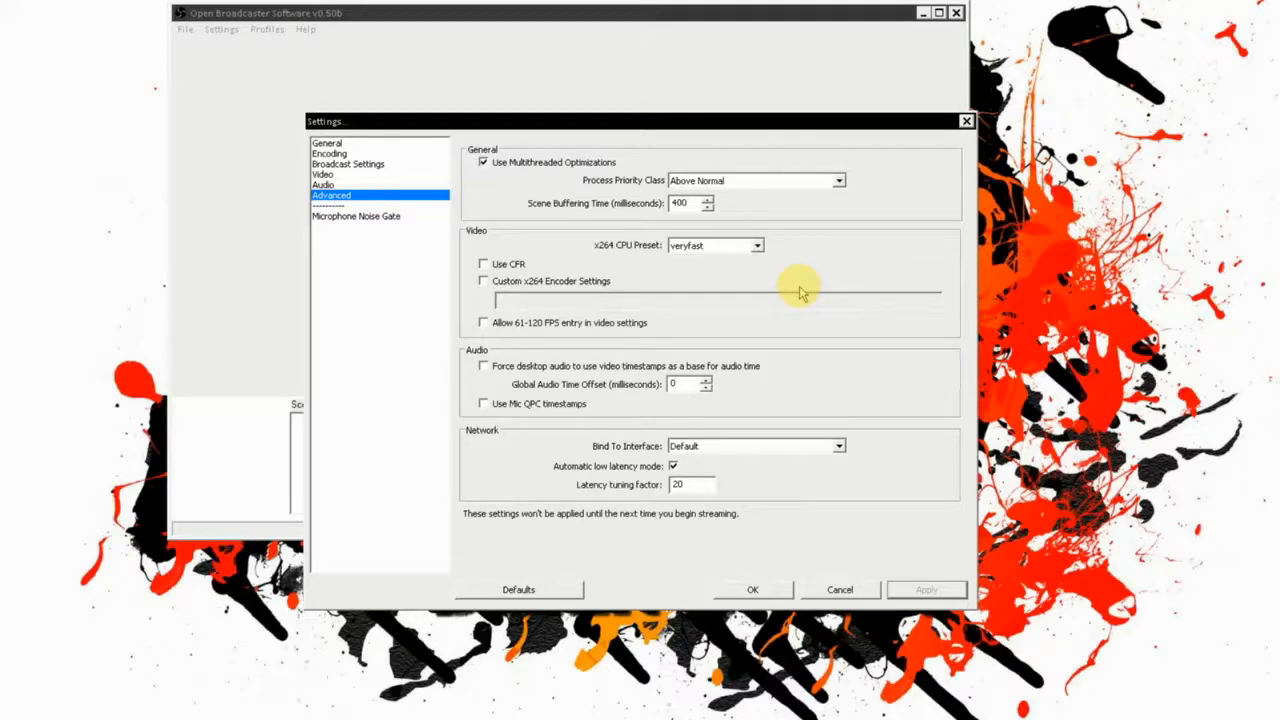
Set the x264 CPU preset to faster and apply the change
{"action": "left_click", "coordinate": [748, 244]}
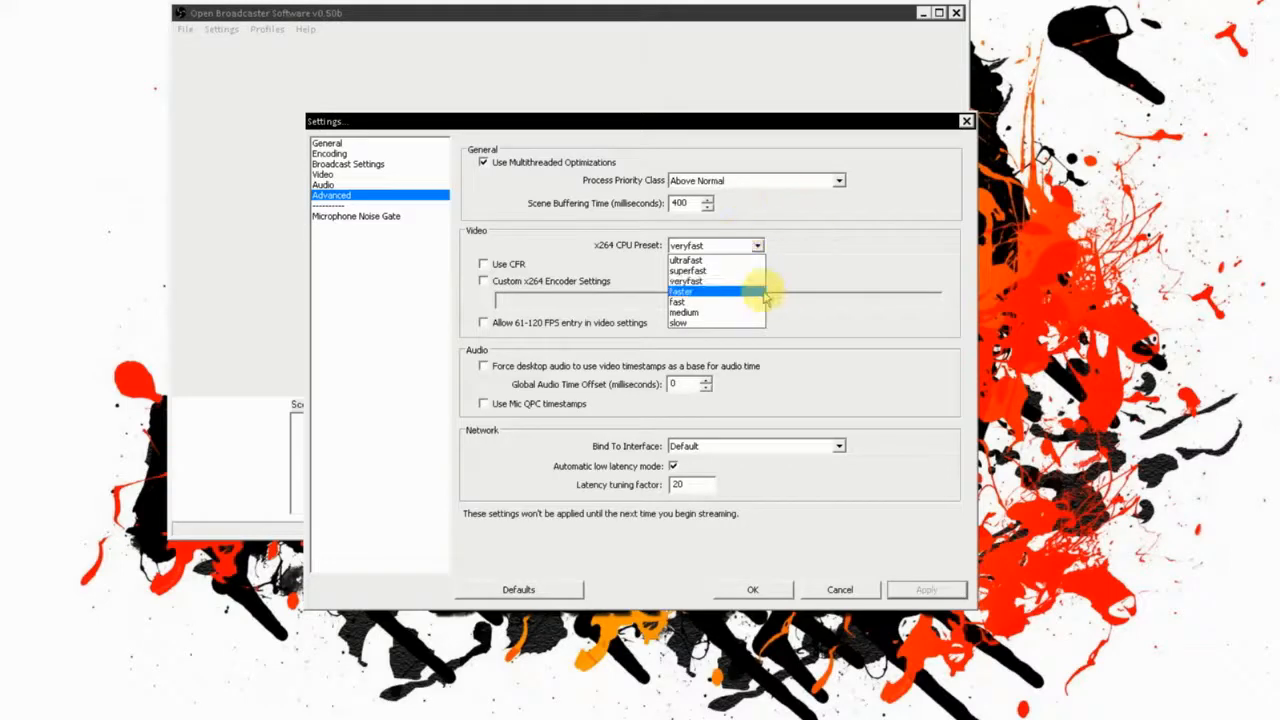
{"action": "left_click", "coordinate": [727, 291]}
{"action": "left_click", "coordinate": [720, 471]}
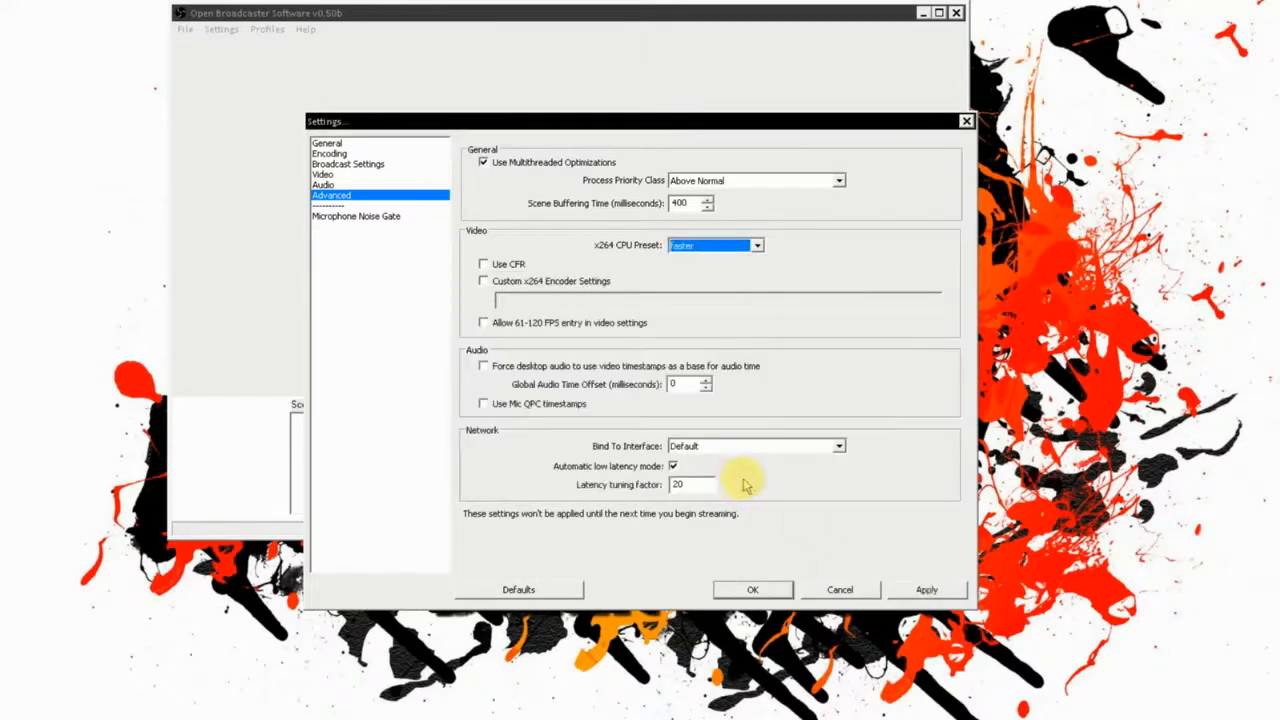
{"action": "left_click", "coordinate": [918, 596]}
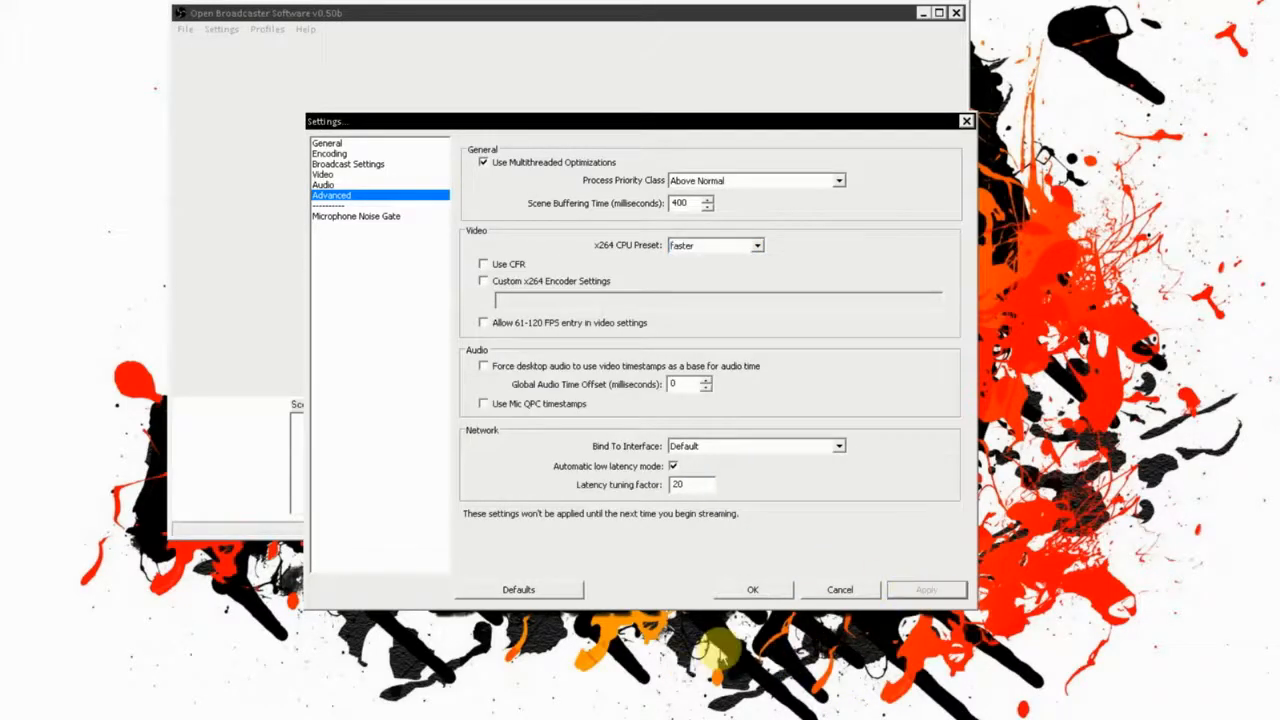
With the microphone noise gate preview enabled, set the close threshold to -45 dB and the open threshold to -37 dB, and save the settings
{"action": "left_click", "coordinate": [372, 216]}
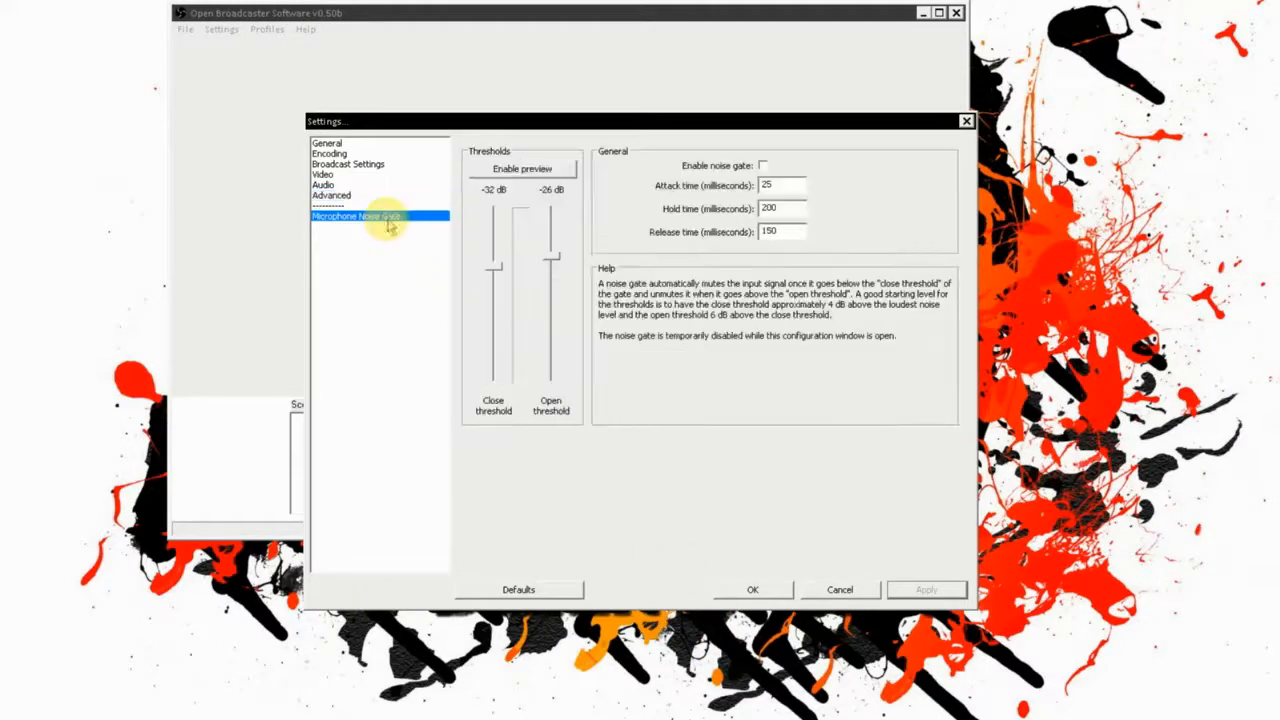
{"action": "left_click", "coordinate": [550, 170]}
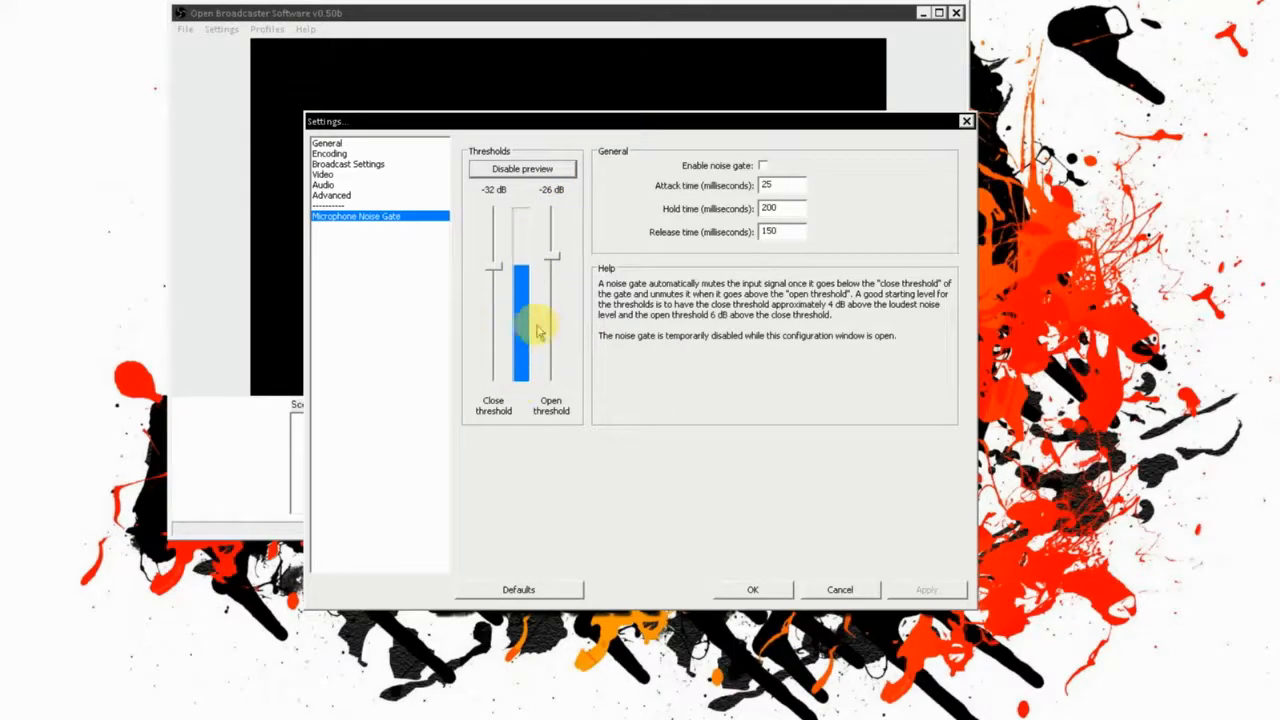
{"action": "left_click", "coordinate": [498, 271]}
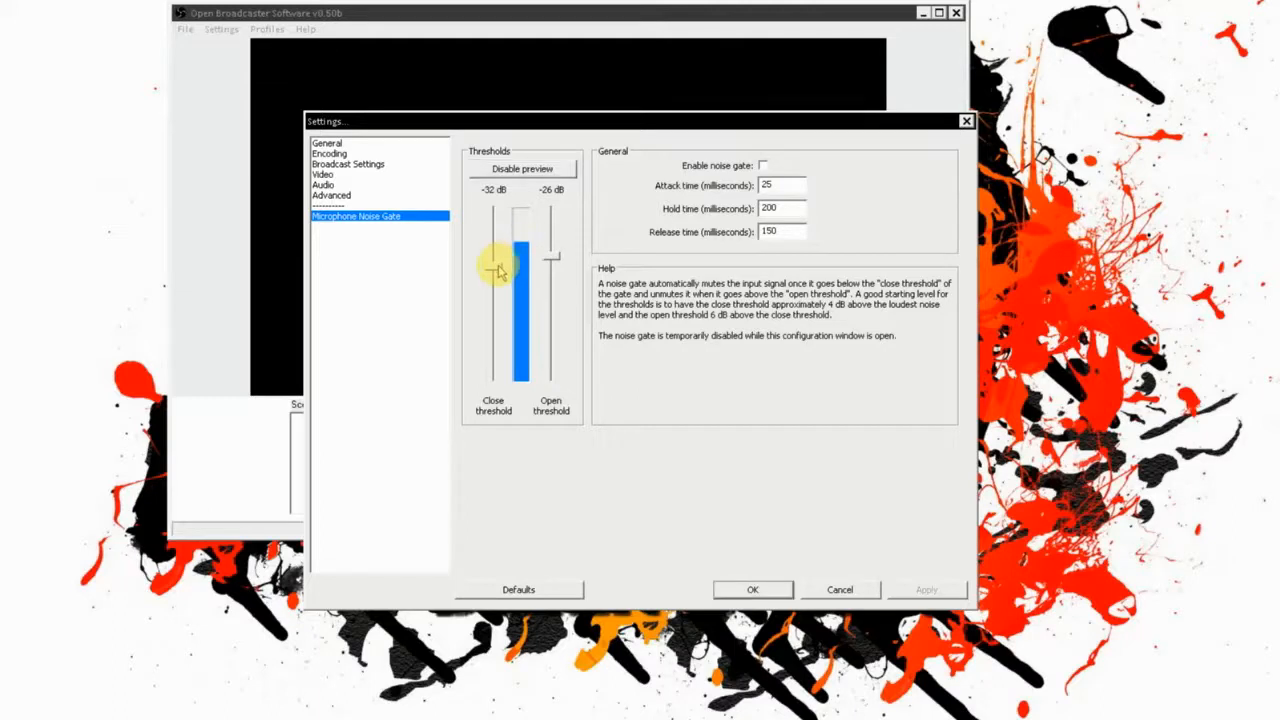
{"action": "mouse_move", "coordinate": [498, 271]}
{"action": "left_mouse_down"}
{"action": "mouse_move", "coordinate": [497, 308]}
{"action": "mouse_move", "coordinate": [494, 290]}
{"action": "left_mouse_up"}
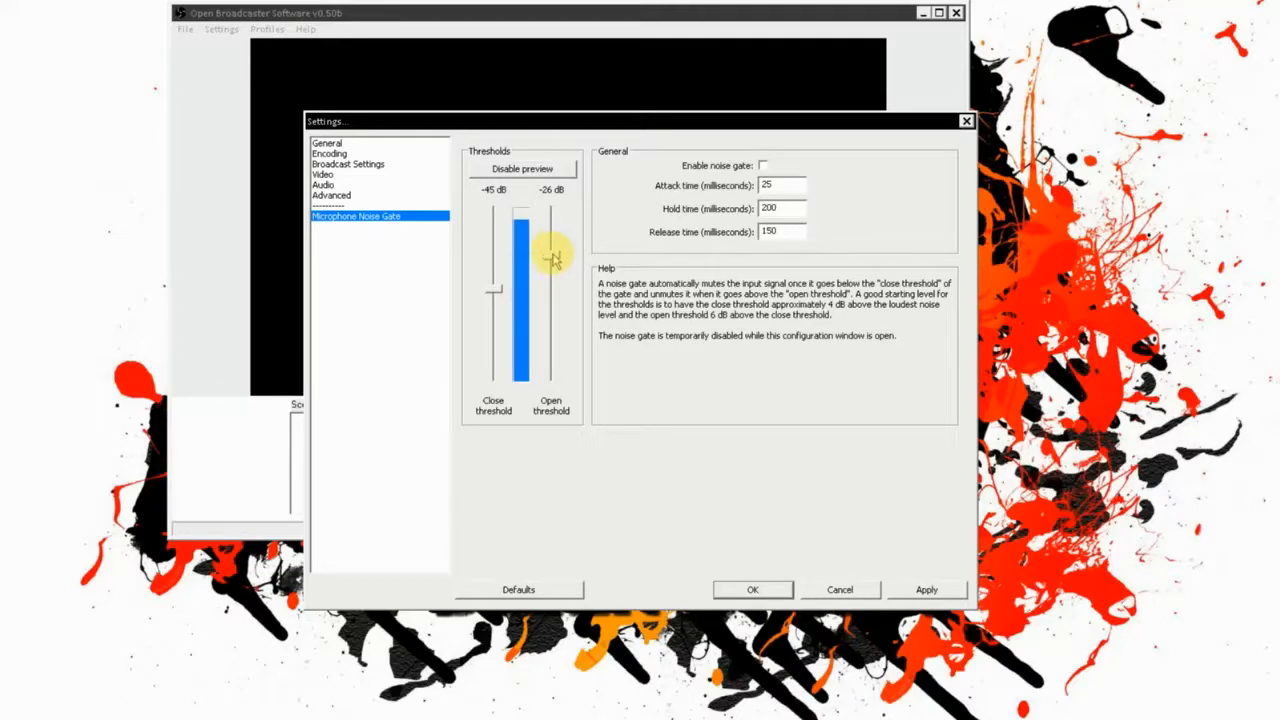
{"action": "left_click_drag", "start_coordinate": [553, 260], "coordinate": [551, 278]}
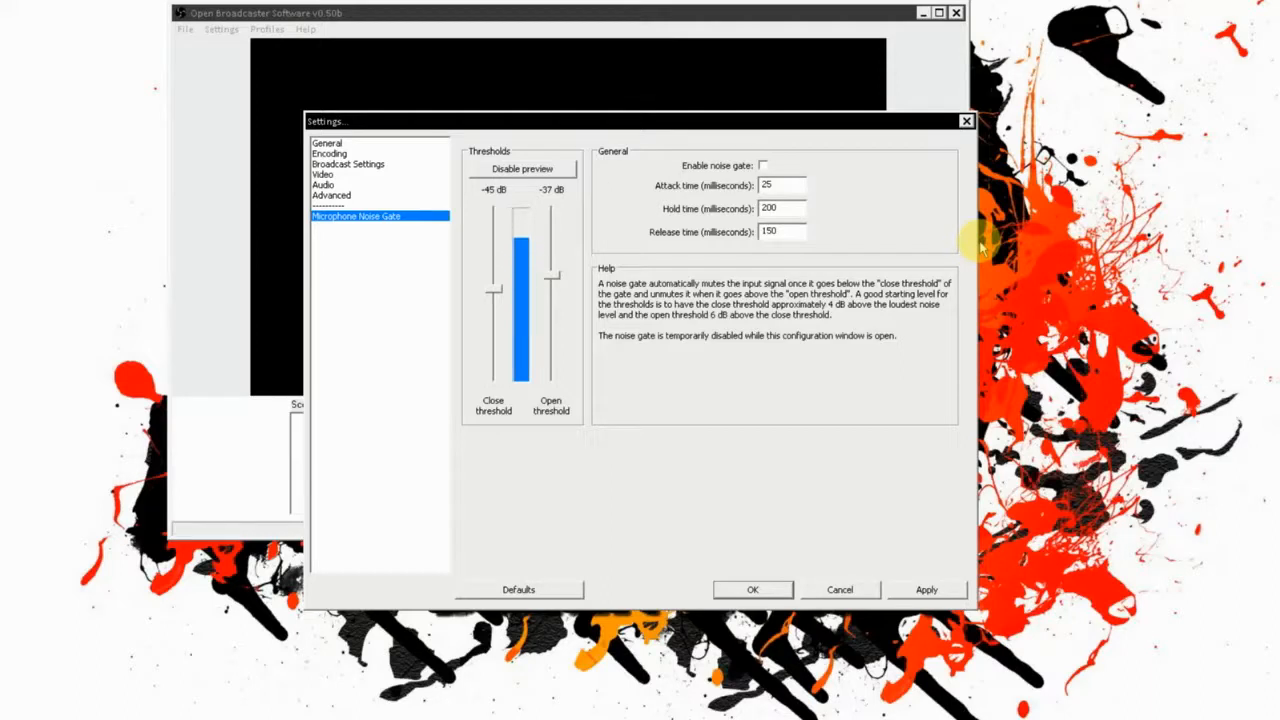
{"action": "left_click", "coordinate": [922, 590]}
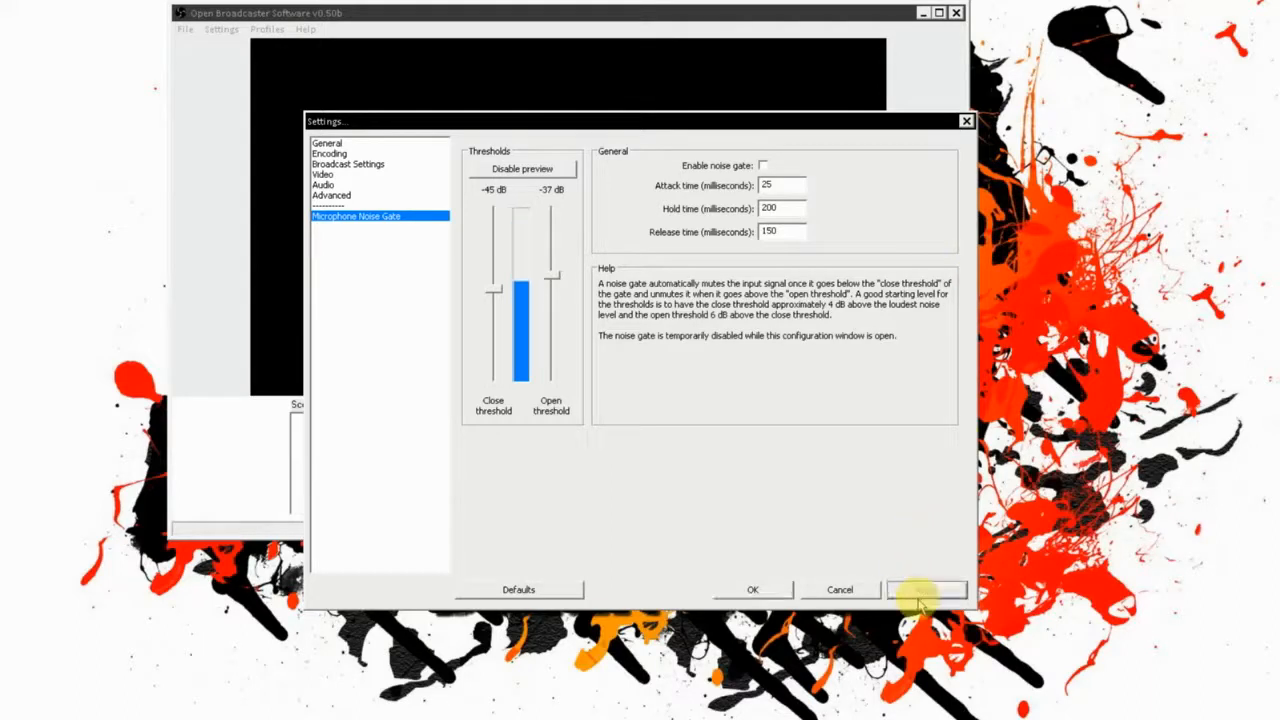
{"action": "left_click", "coordinate": [752, 590]}
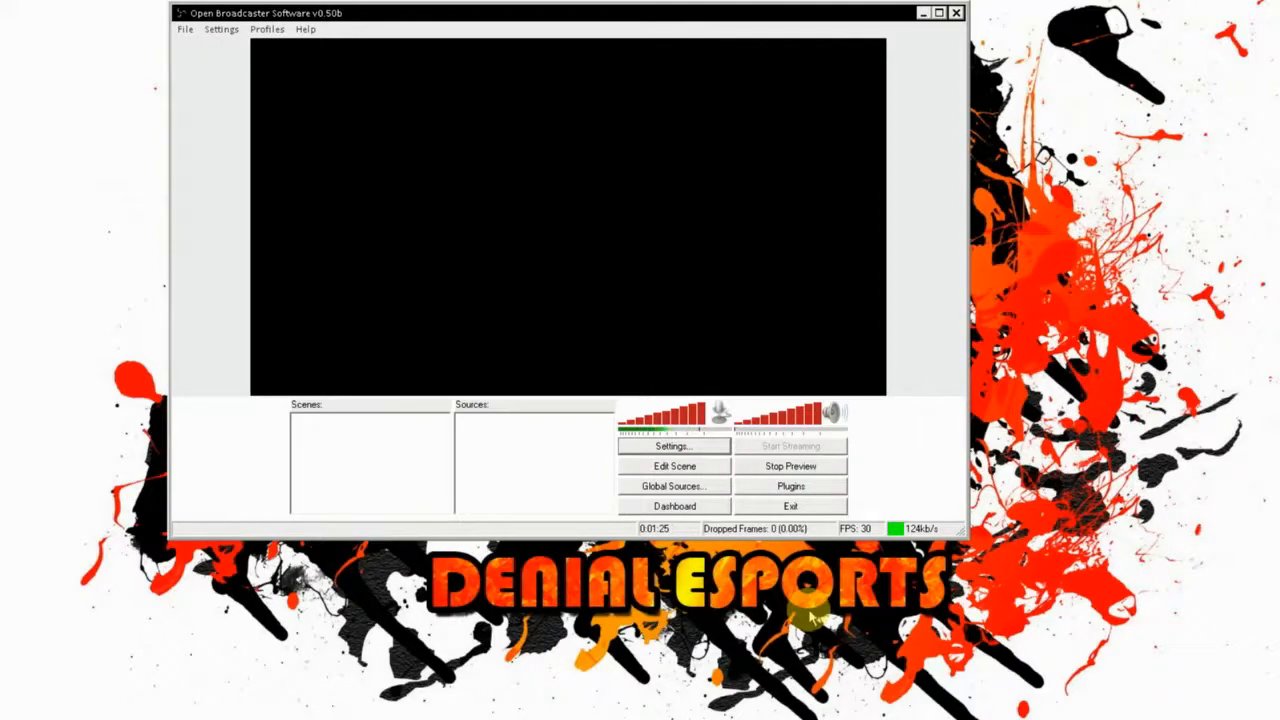
Add a new scene named Desktop
{"action": "right_click", "coordinate": [386, 445]}
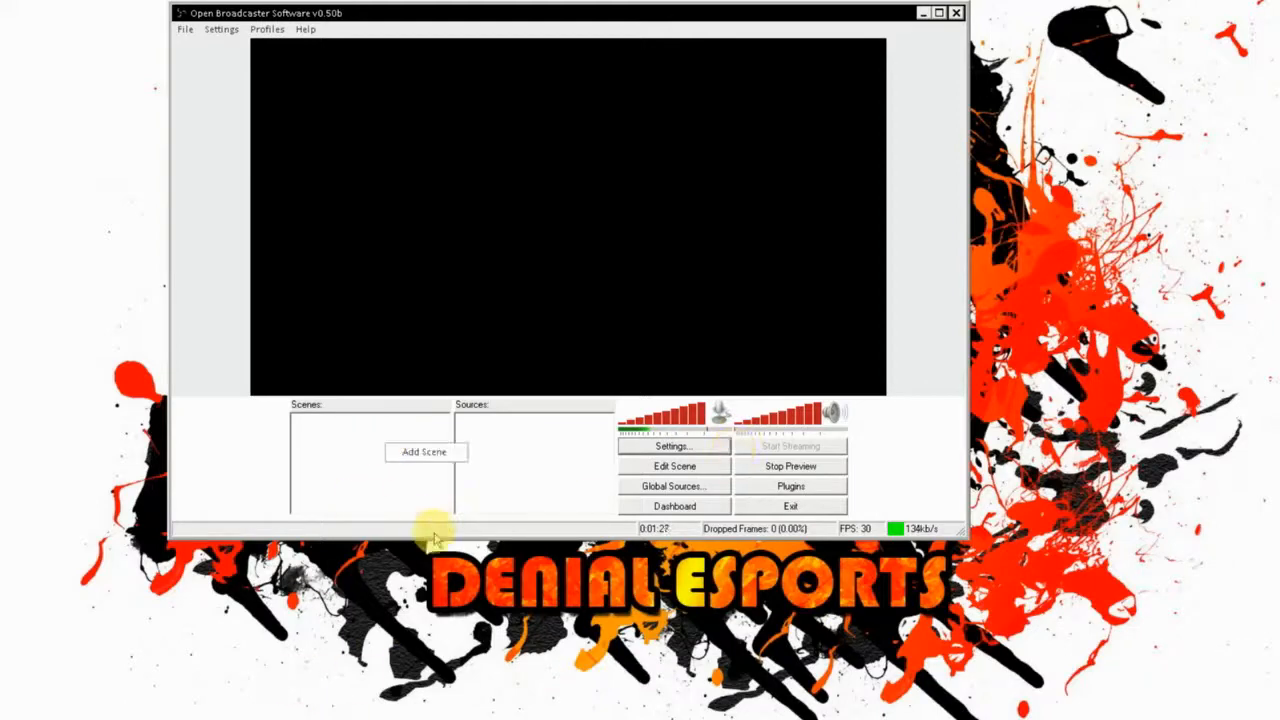
{"action": "left_click", "coordinate": [424, 452]}
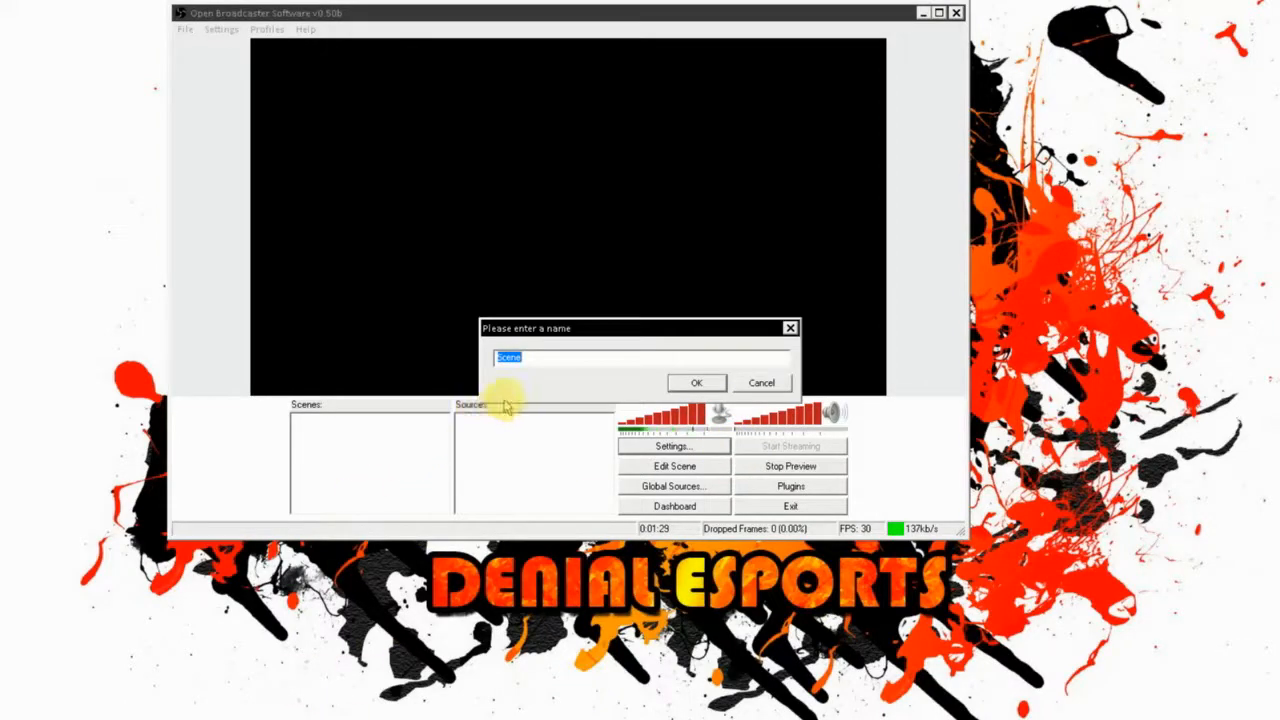
{"action": "type", "text": "Desktop"}
{"action": "key", "text": "Return"}
Add a monitor capture source named Monitor 2 to the Desktop scene, capturing monitor 2
{"action": "right_click", "coordinate": [522, 440]}
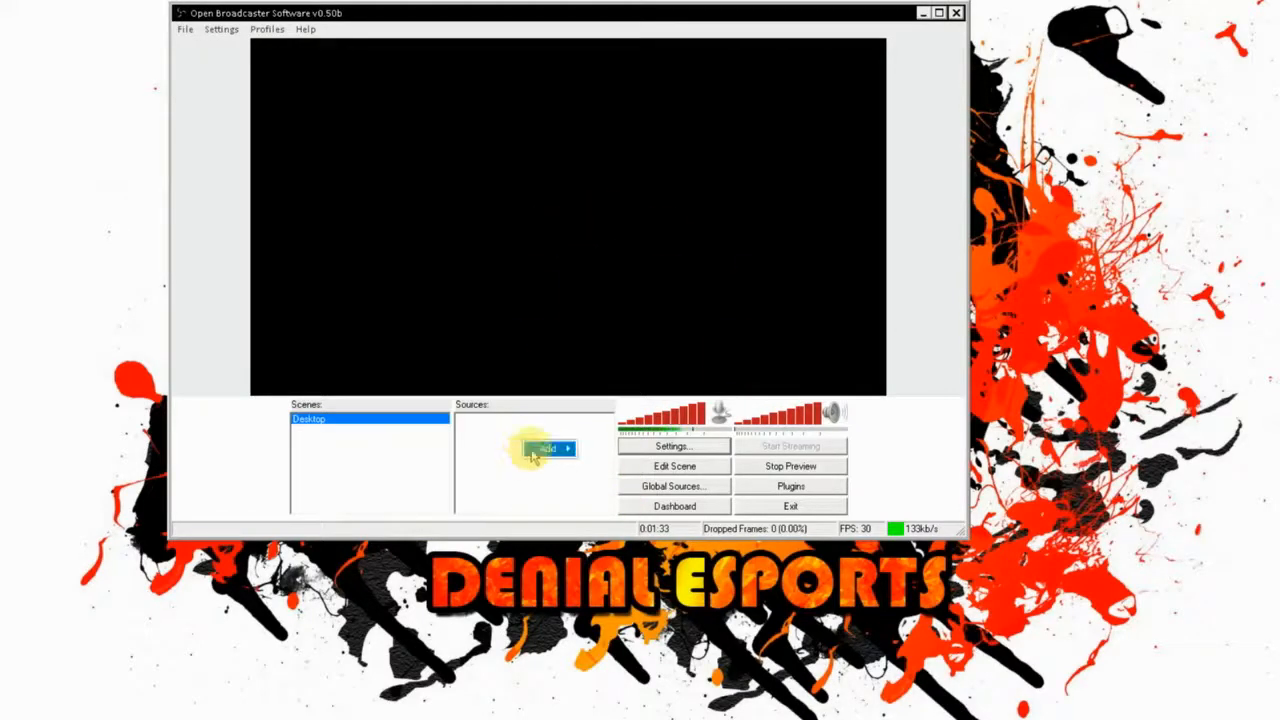
{"action": "mouse_move", "coordinate": [540, 452]}
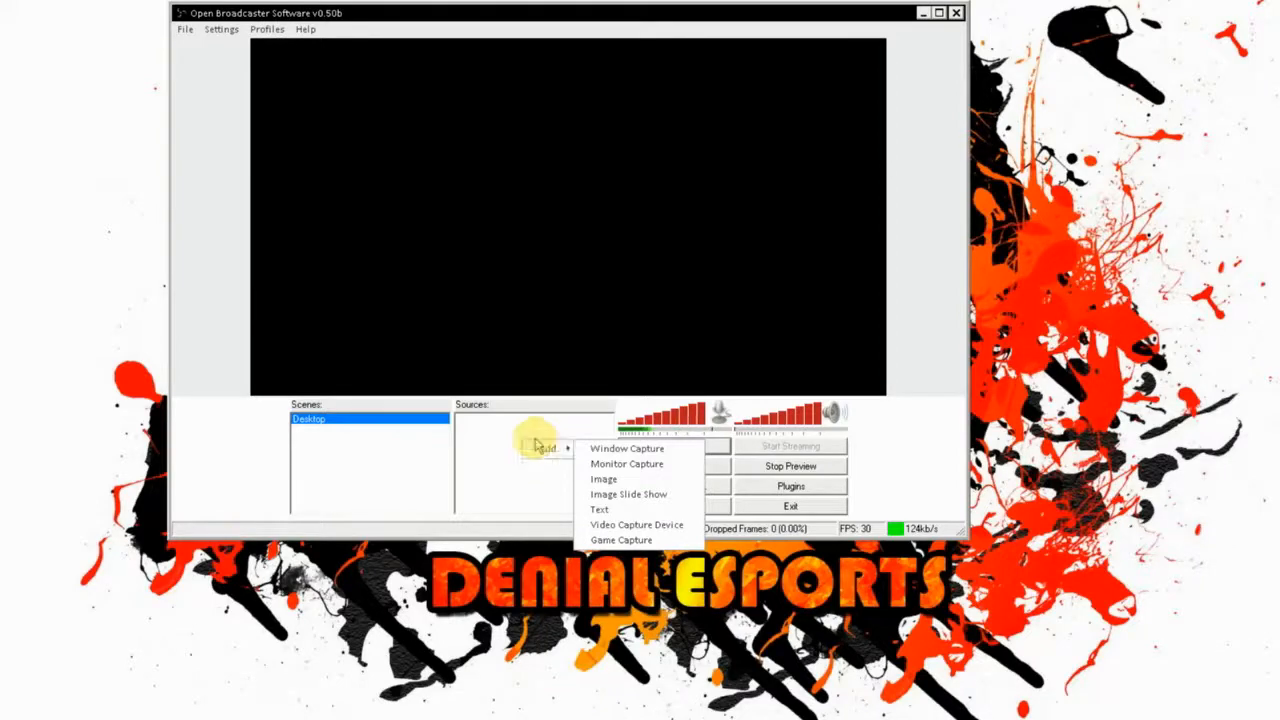
{"action": "left_click", "coordinate": [606, 464]}
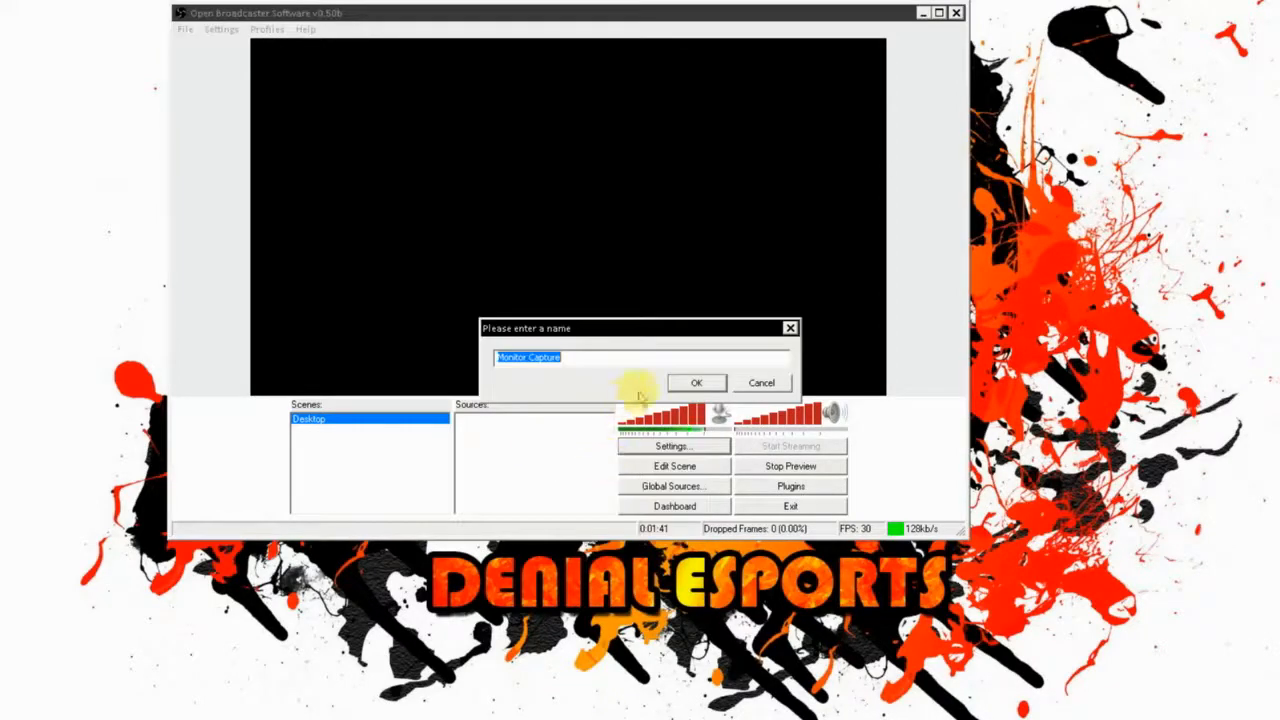
{"action": "type", "text": "Mo"}
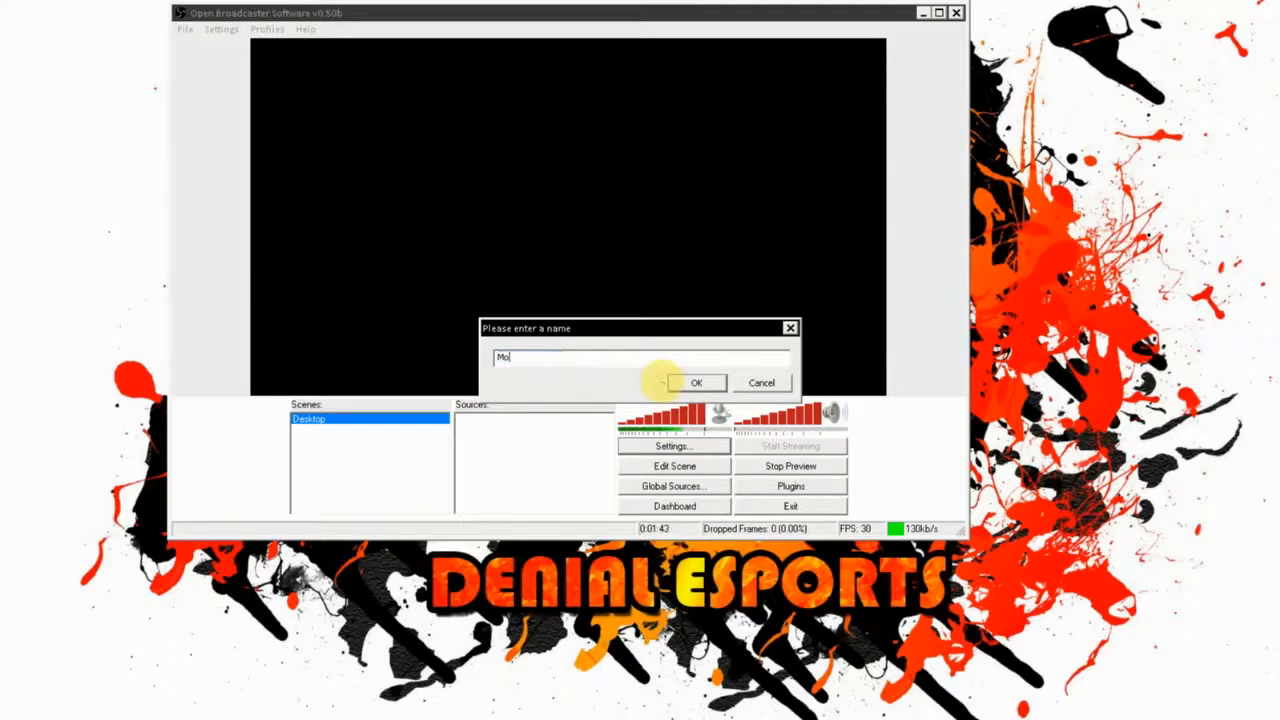
{"action": "type", "text": "nitor 2"}
{"action": "key", "text": "Return"}
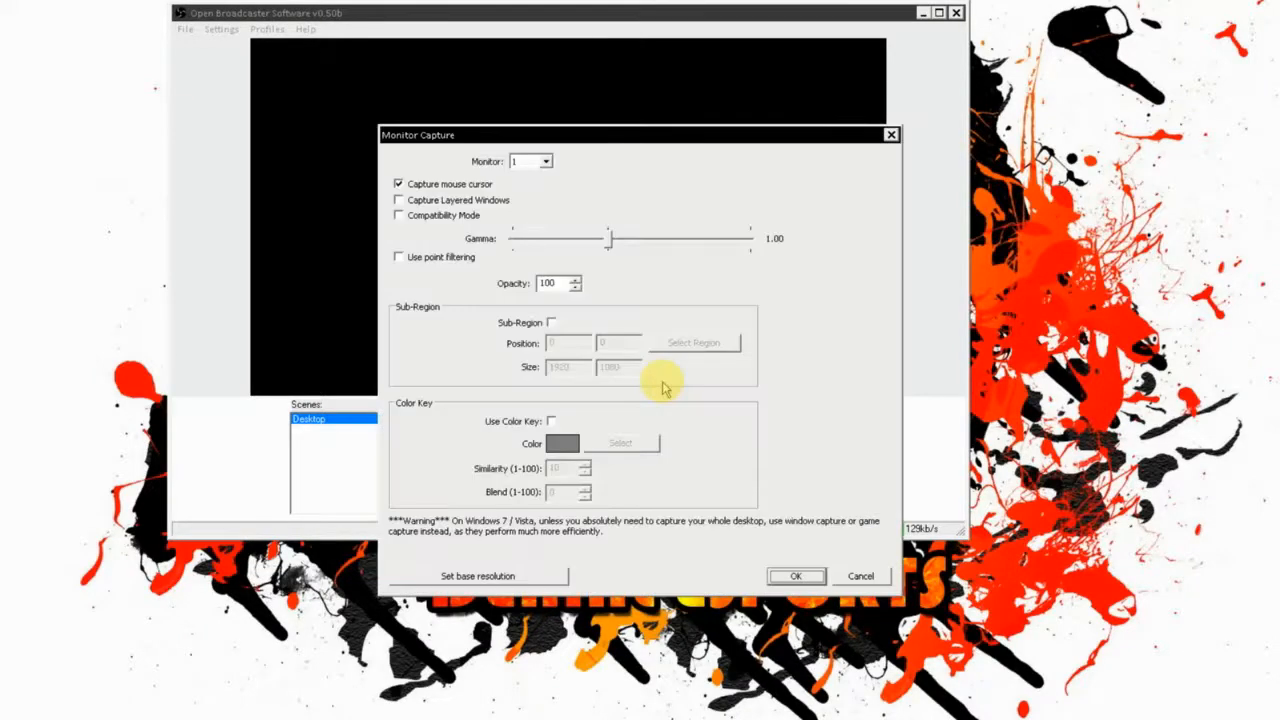
{"action": "left_click", "coordinate": [545, 161]}
{"action": "left_click", "coordinate": [551, 177]}
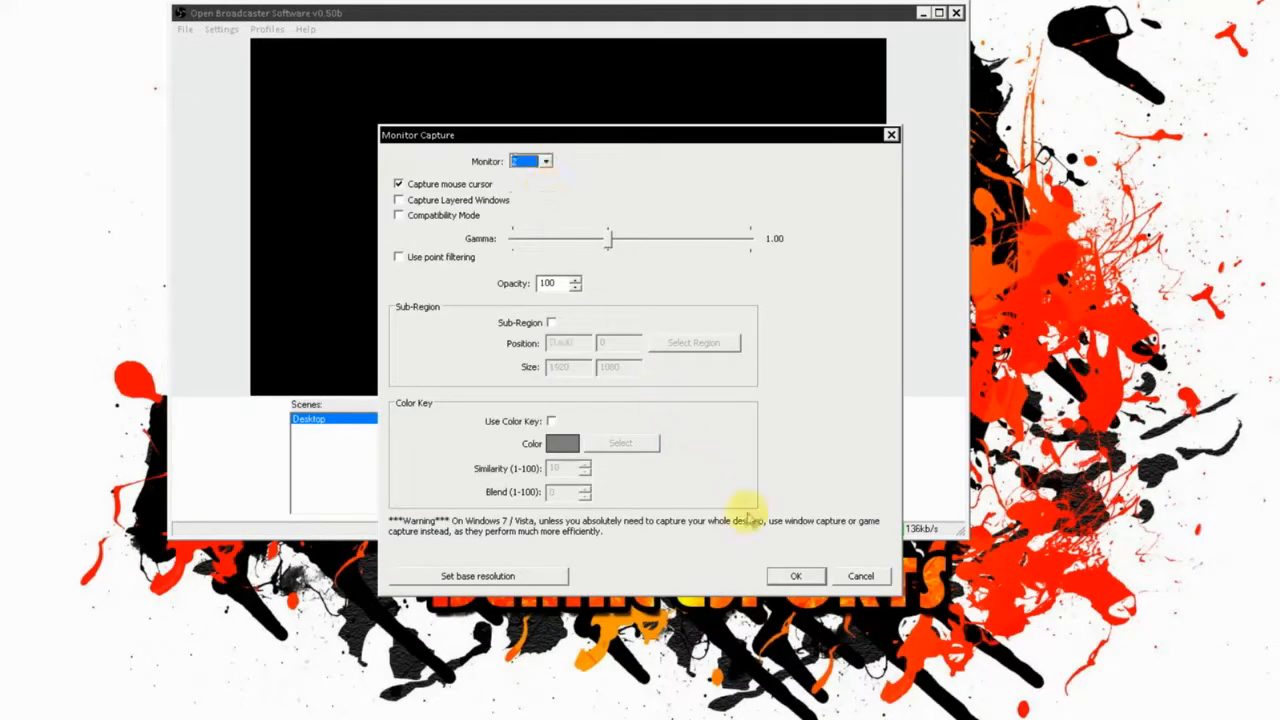
{"action": "left_click", "coordinate": [790, 577]}
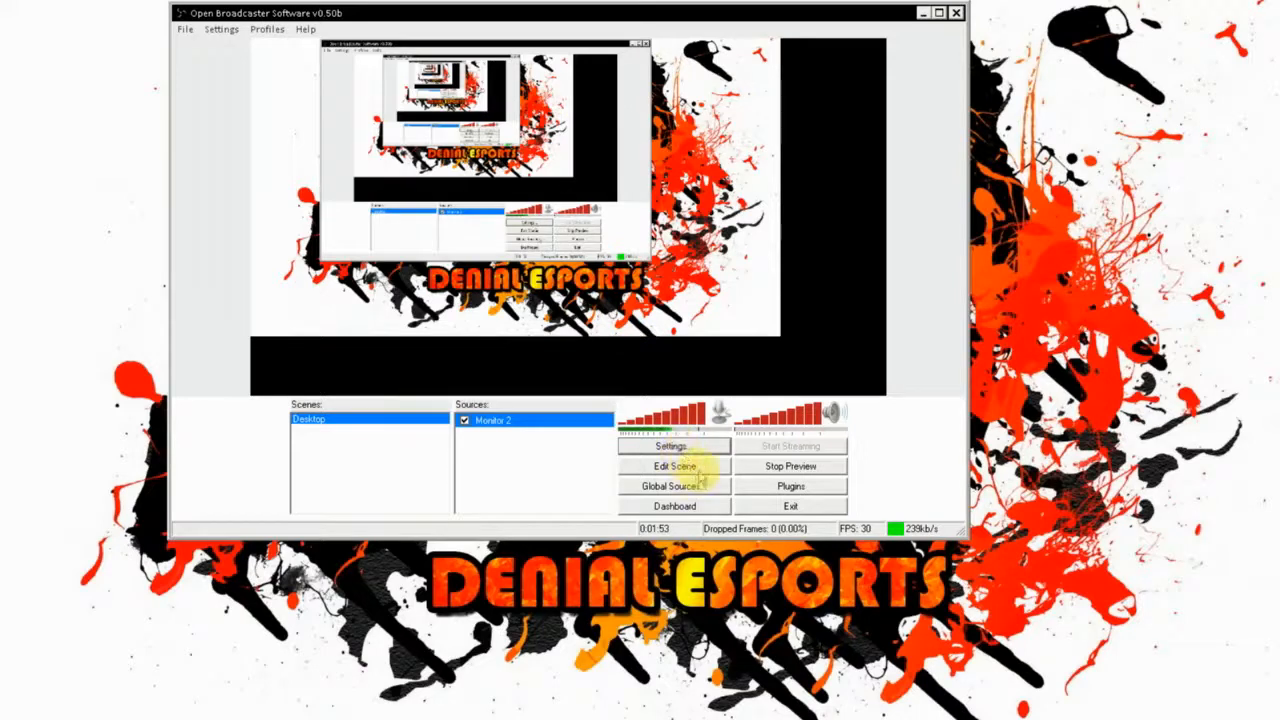
Enlarge the Monitor 2 source in scene editing mode so it fills the whole preview canvas, and leave editing mode
{"action": "left_click", "coordinate": [700, 469]}
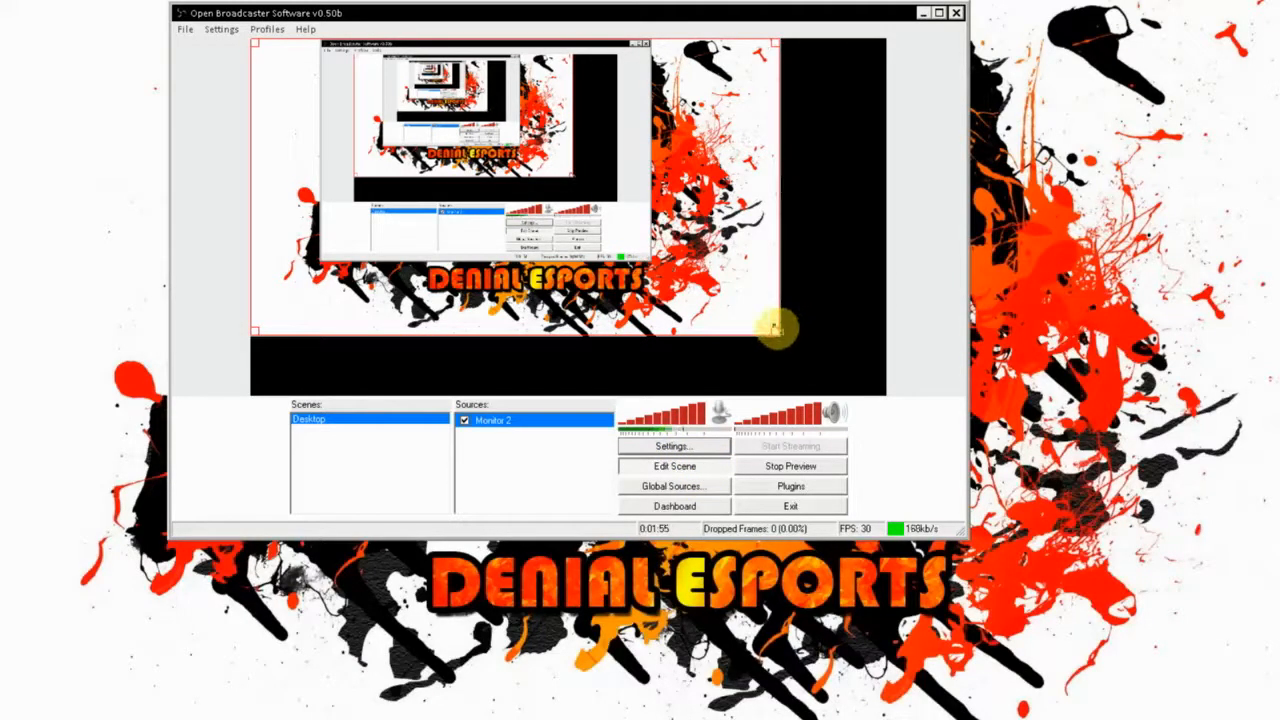
{"action": "left_click_drag", "start_coordinate": [777, 337], "coordinate": [876, 388]}
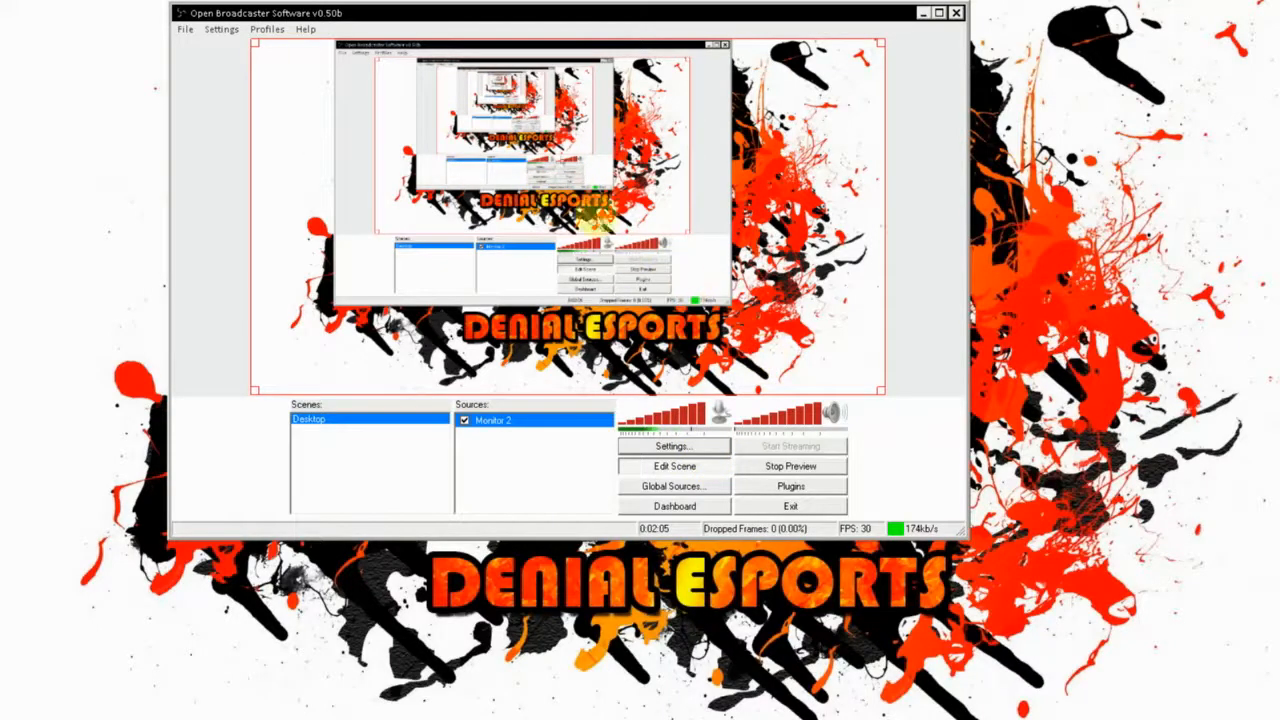
{"action": "left_click", "coordinate": [676, 468]}
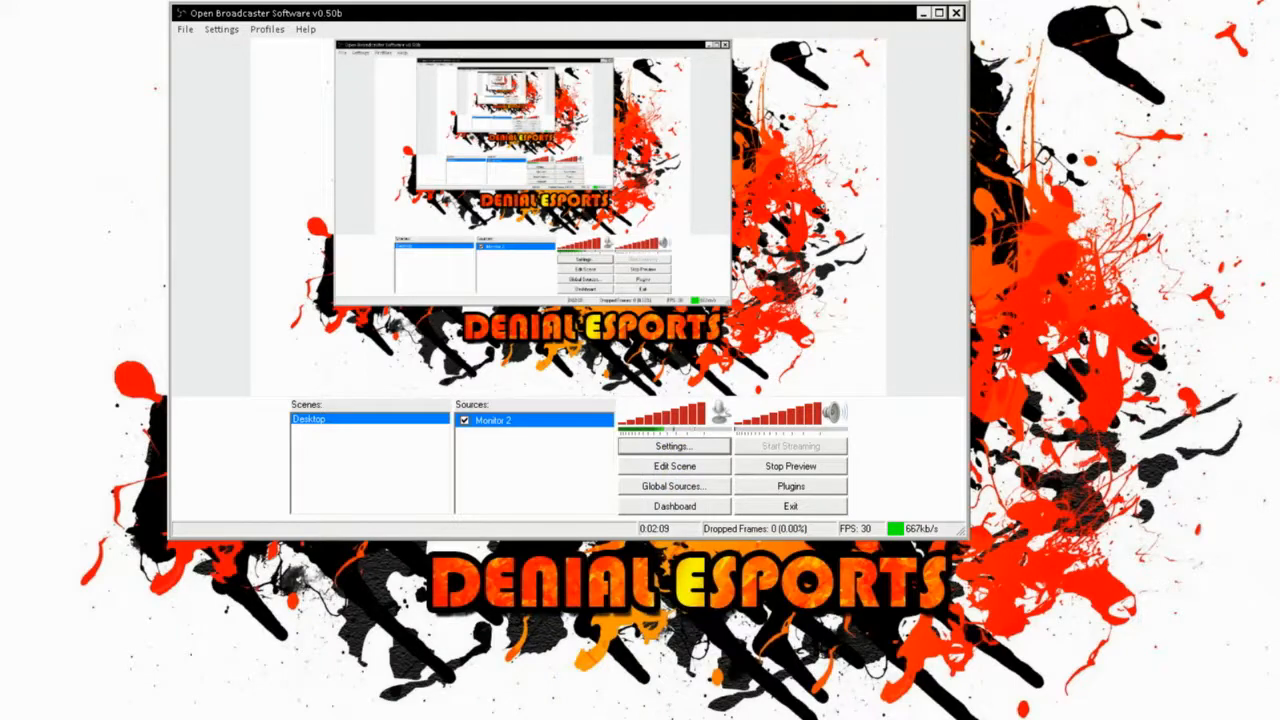
{"action": "left_click_drag", "start_coordinate": [620, 13], "coordinate": [1279, 81]}
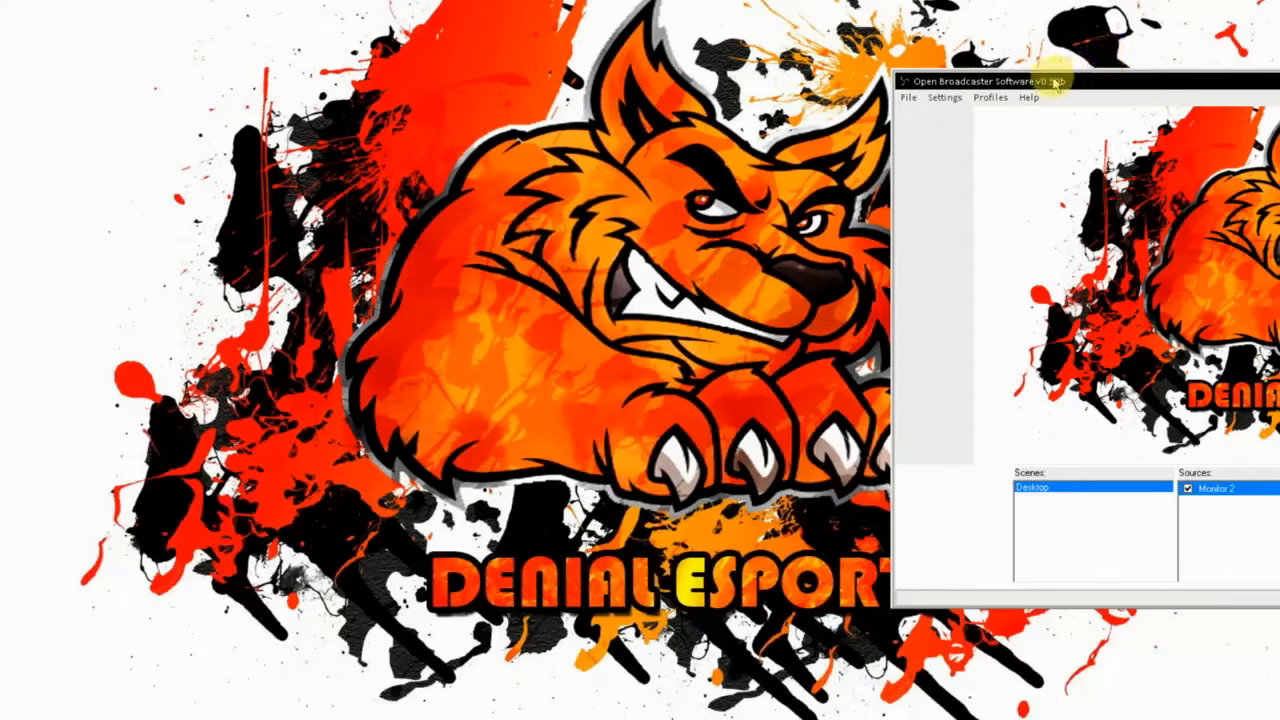
{"action": "left_click_drag", "start_coordinate": [1057, 82], "coordinate": [467, 75]}
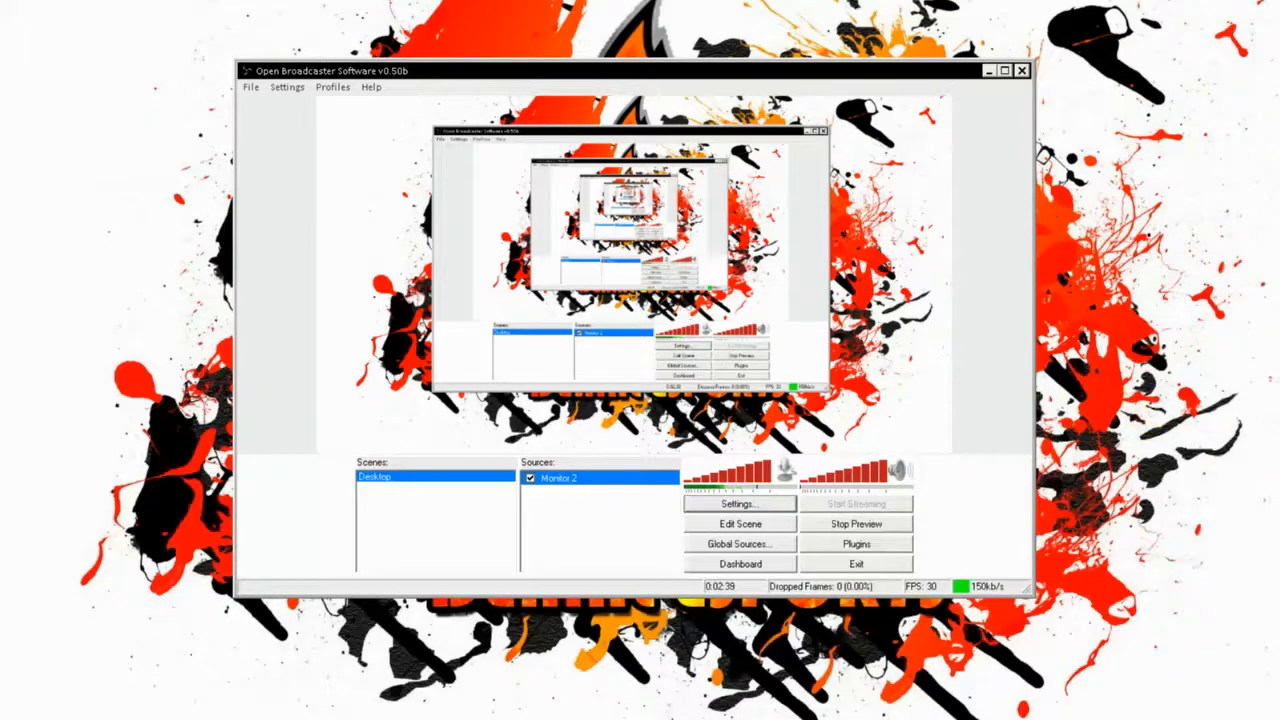
Add a new scene named "Game NO overlay"
{"action": "right_click", "coordinate": [406, 498]}
{"action": "left_click", "coordinate": [447, 507]}
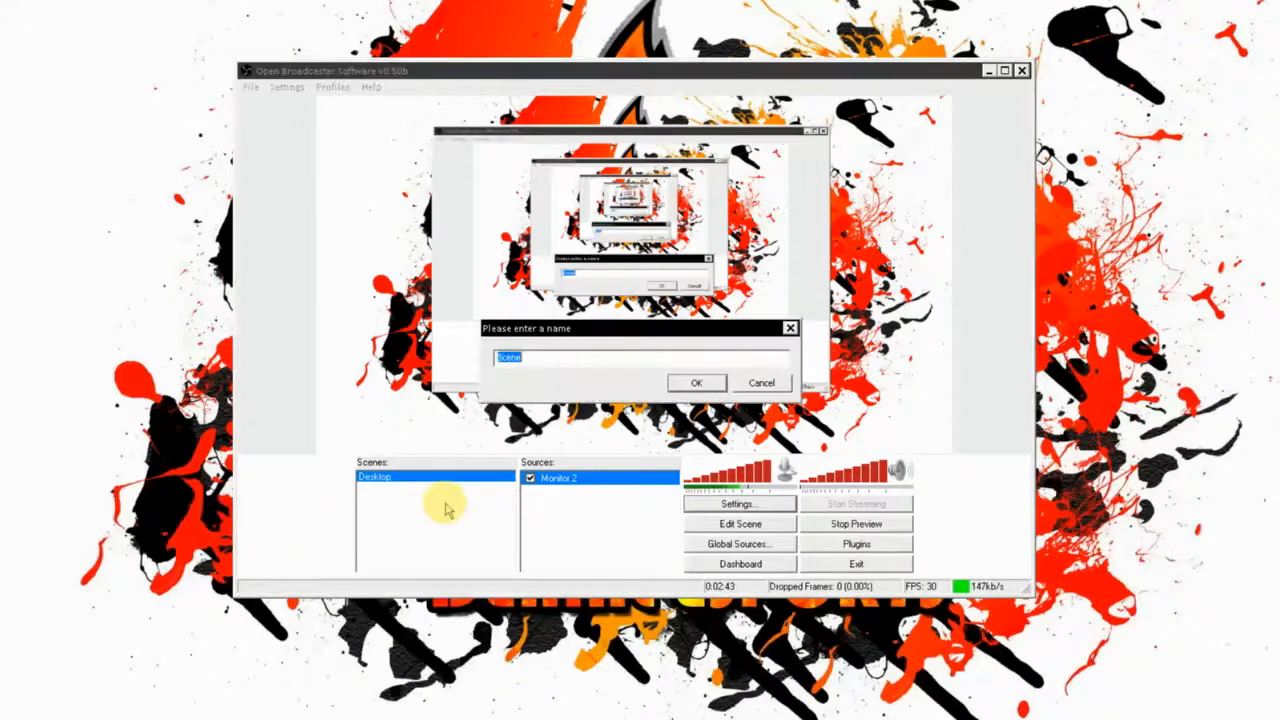
{"action": "type", "text": "Game NO overlay"}
{"action": "key", "text": "Return"}
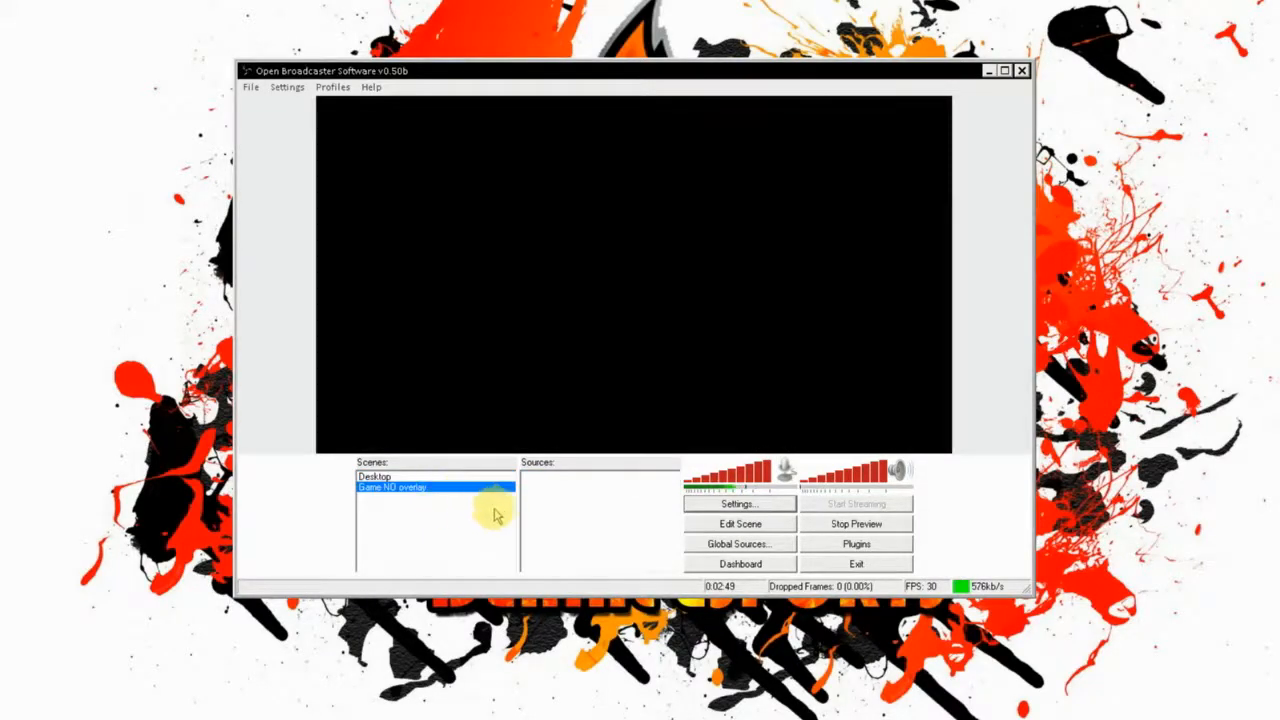
Add another scene named "Game with overaly"
{"action": "right_click", "coordinate": [475, 522]}
{"action": "left_click", "coordinate": [500, 525]}
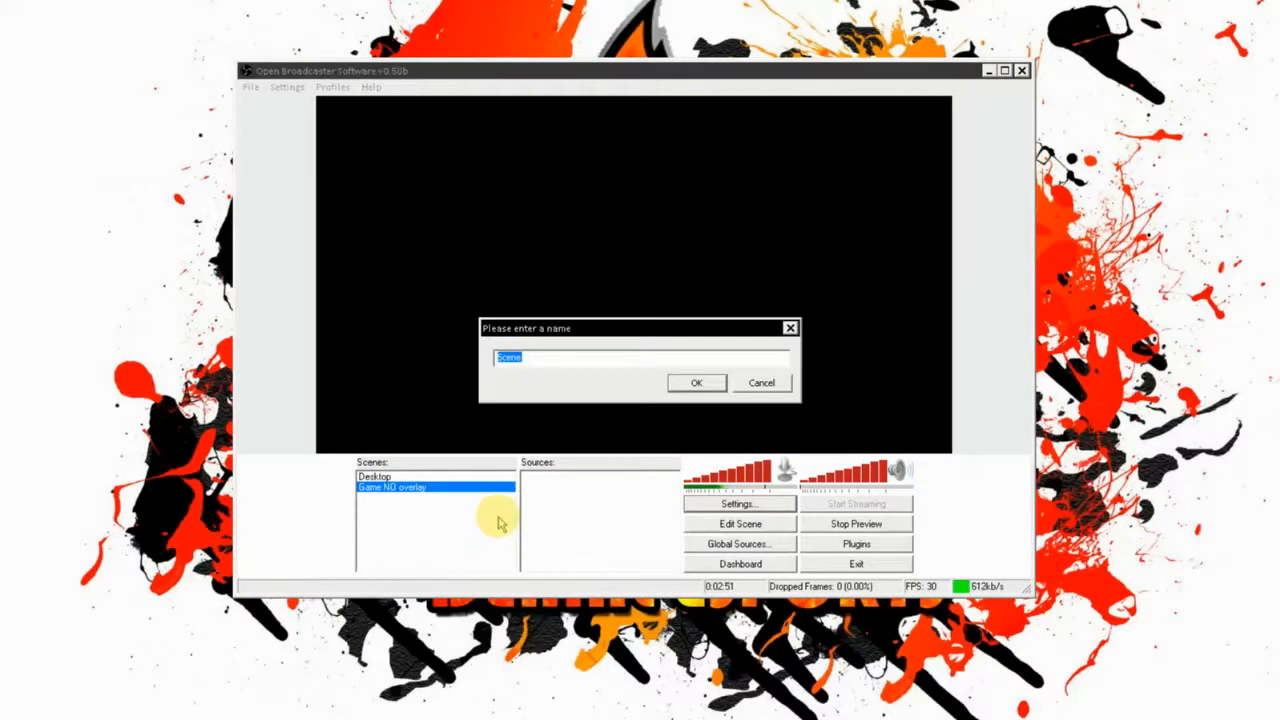
{"action": "type", "text": "Game with overal"}
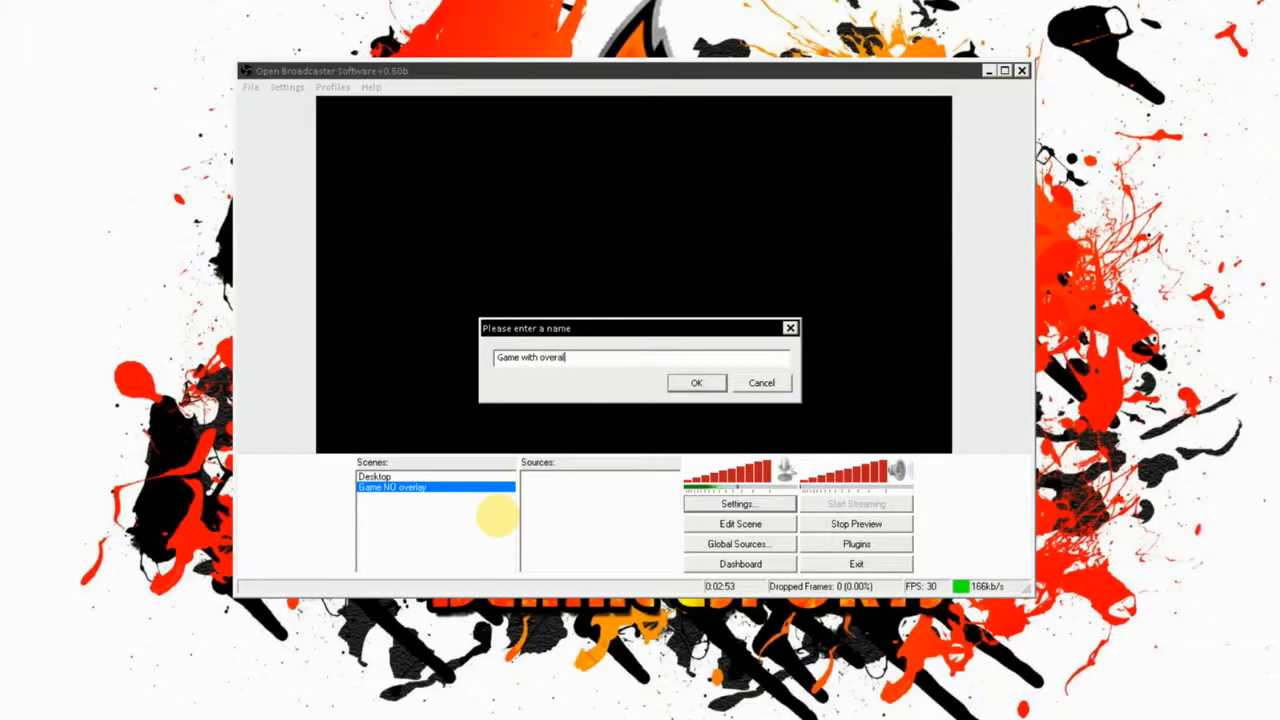
{"action": "type", "text": "y"}
{"action": "key", "text": "Return"}
Add a game capture source named Game to the Game NO overlay scene, capturing the DOTA 2 application
{"action": "left_click", "coordinate": [415, 487]}
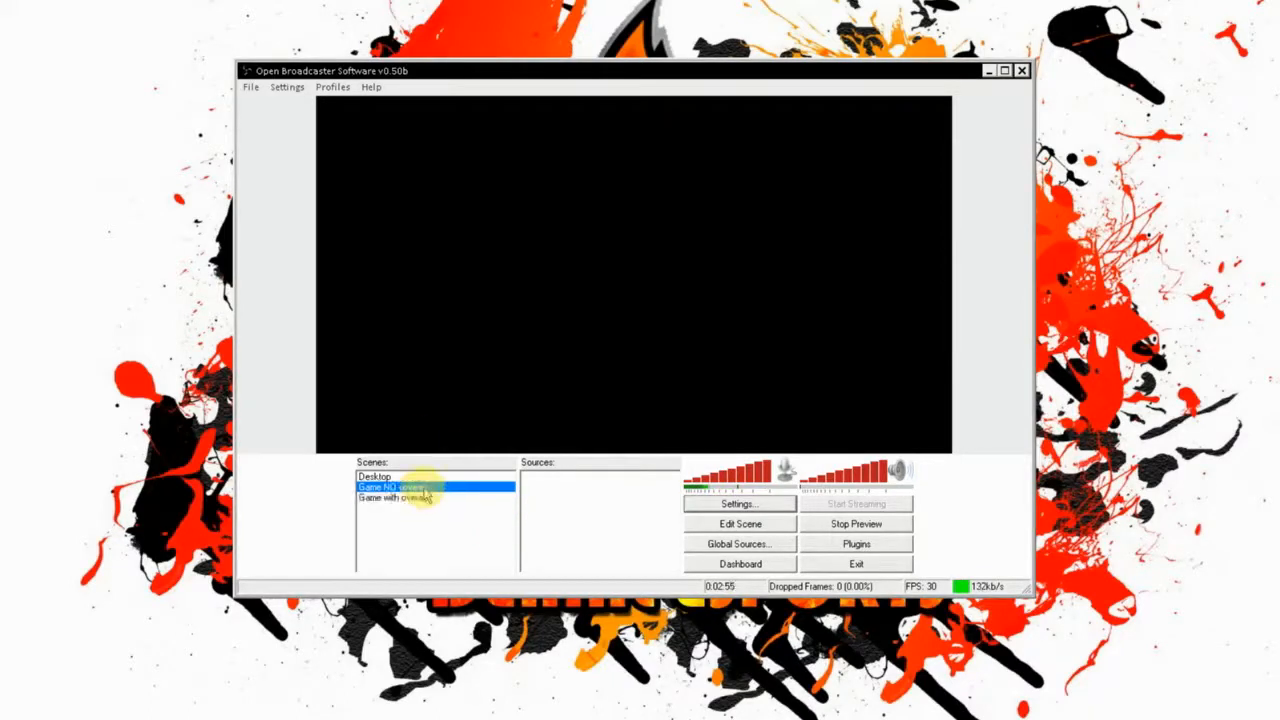
{"action": "right_click", "coordinate": [563, 527]}
{"action": "mouse_move", "coordinate": [590, 528]}
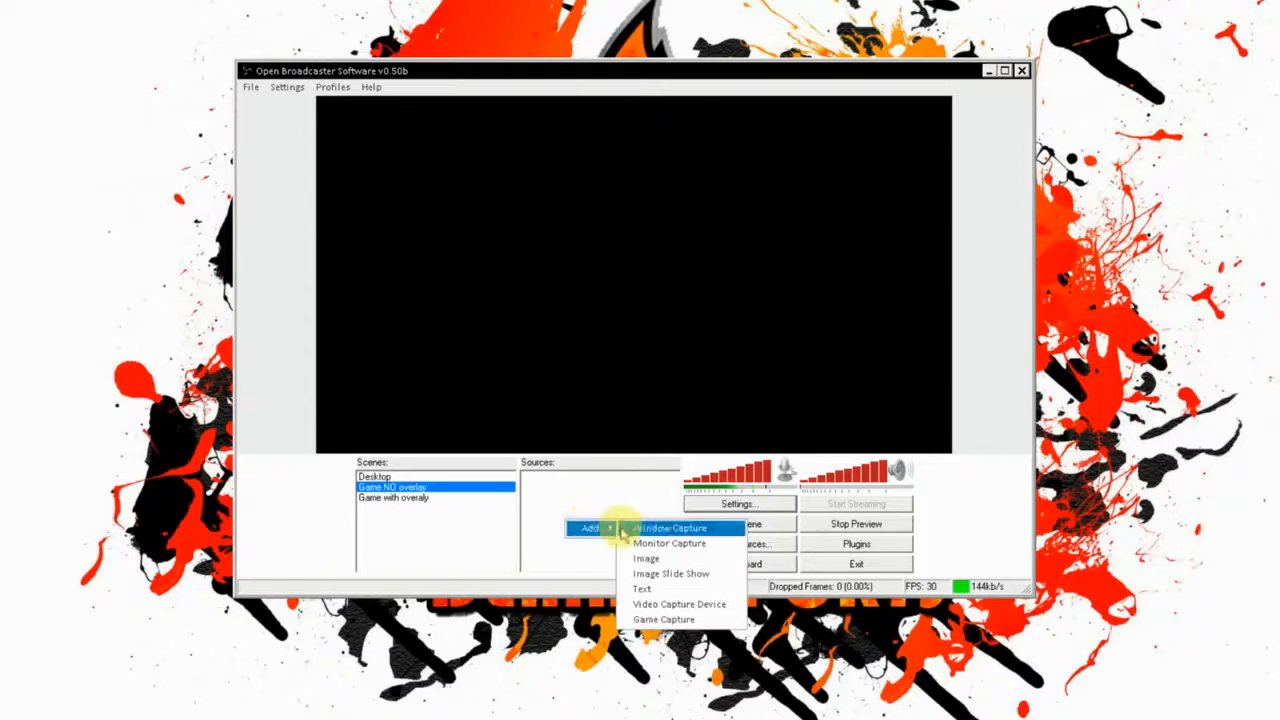
{"action": "left_click", "coordinate": [664, 619]}
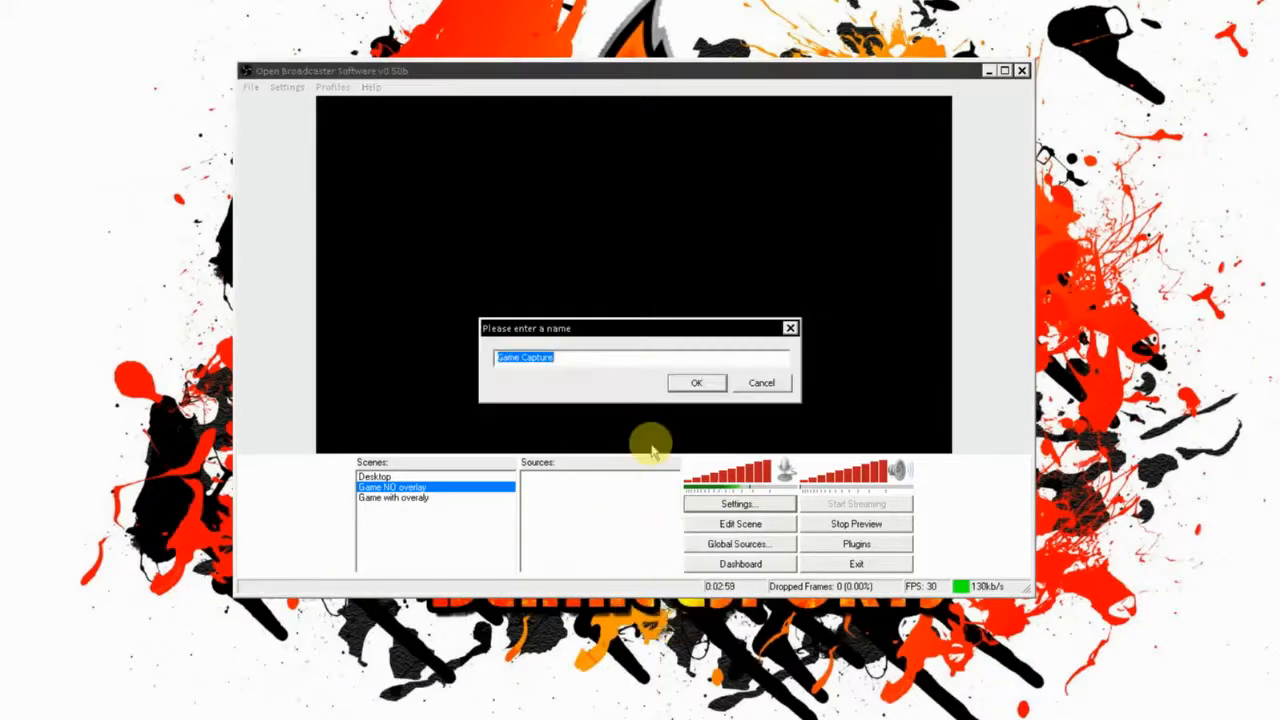
{"action": "type", "text": "Game"}
{"action": "key", "text": "Return"}
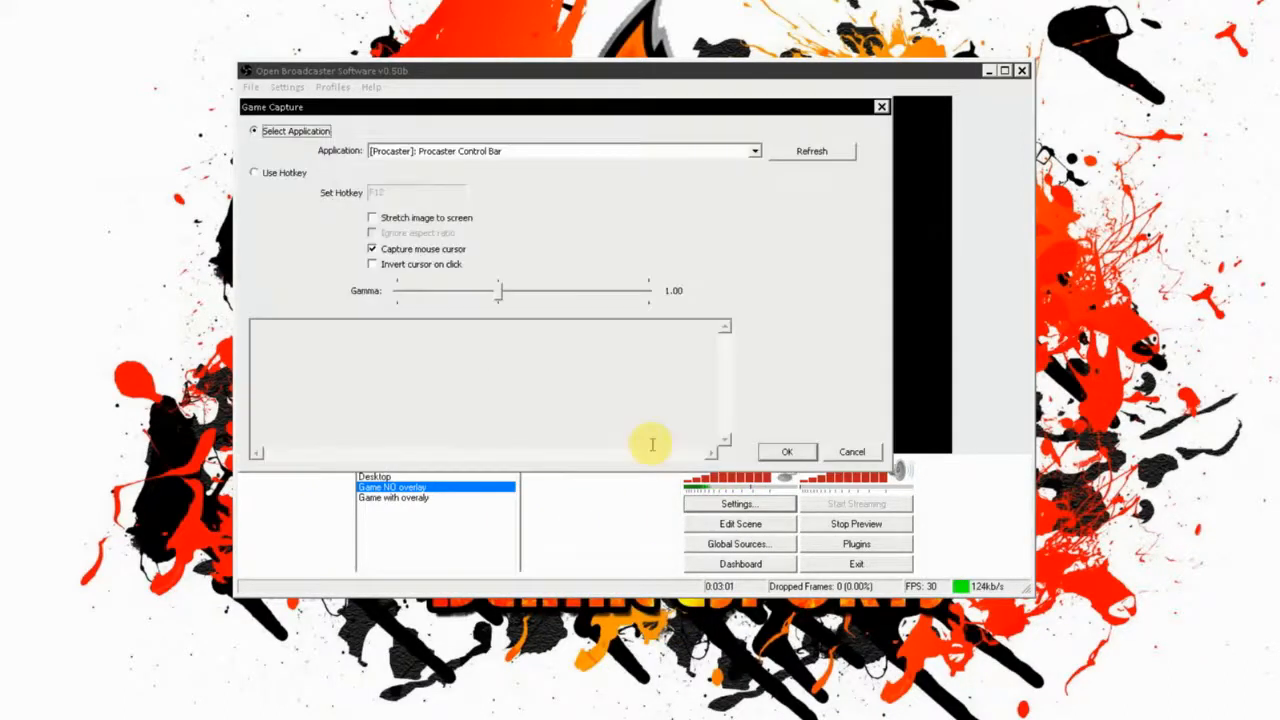
{"action": "left_click", "coordinate": [755, 151]}
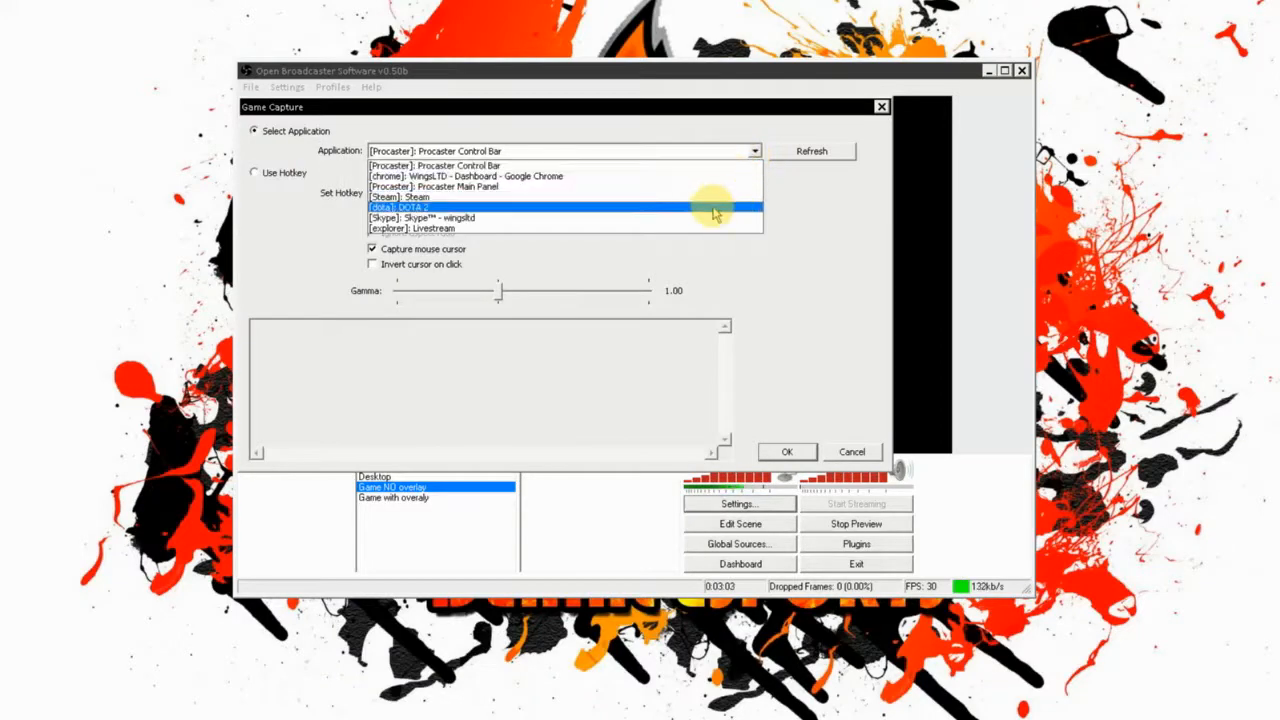
{"action": "left_click", "coordinate": [722, 207]}
{"action": "left_click", "coordinate": [785, 451]}
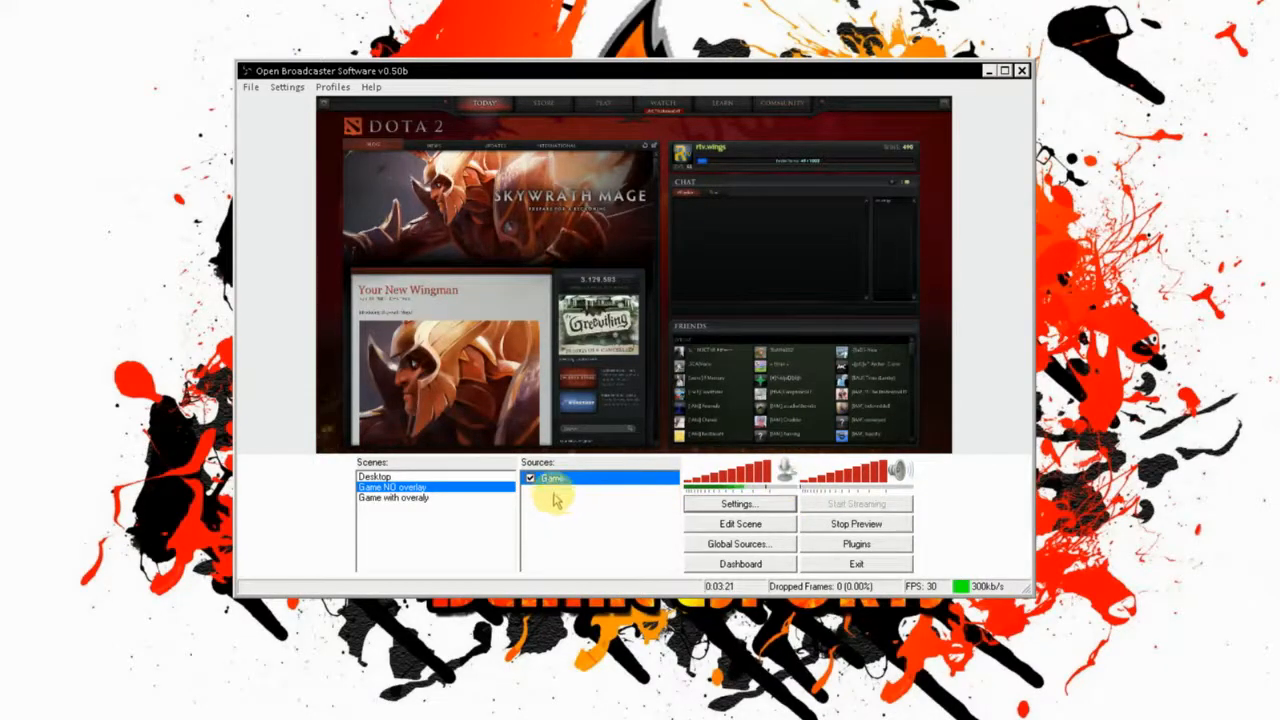
Add a game capture source to the Game with overaly scene under the default name Game Capture, capturing the DOTA 2 application
{"action": "left_click", "coordinate": [420, 498]}
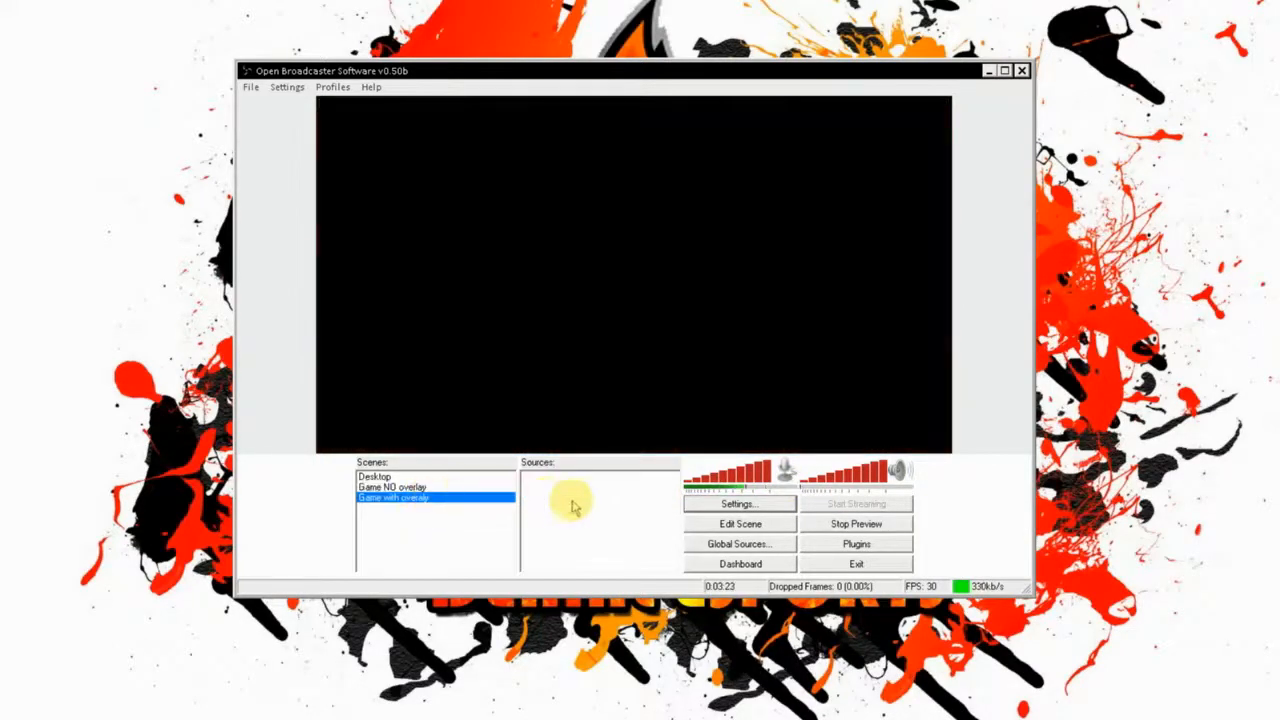
{"action": "right_click", "coordinate": [579, 503]}
{"action": "mouse_move", "coordinate": [625, 510]}
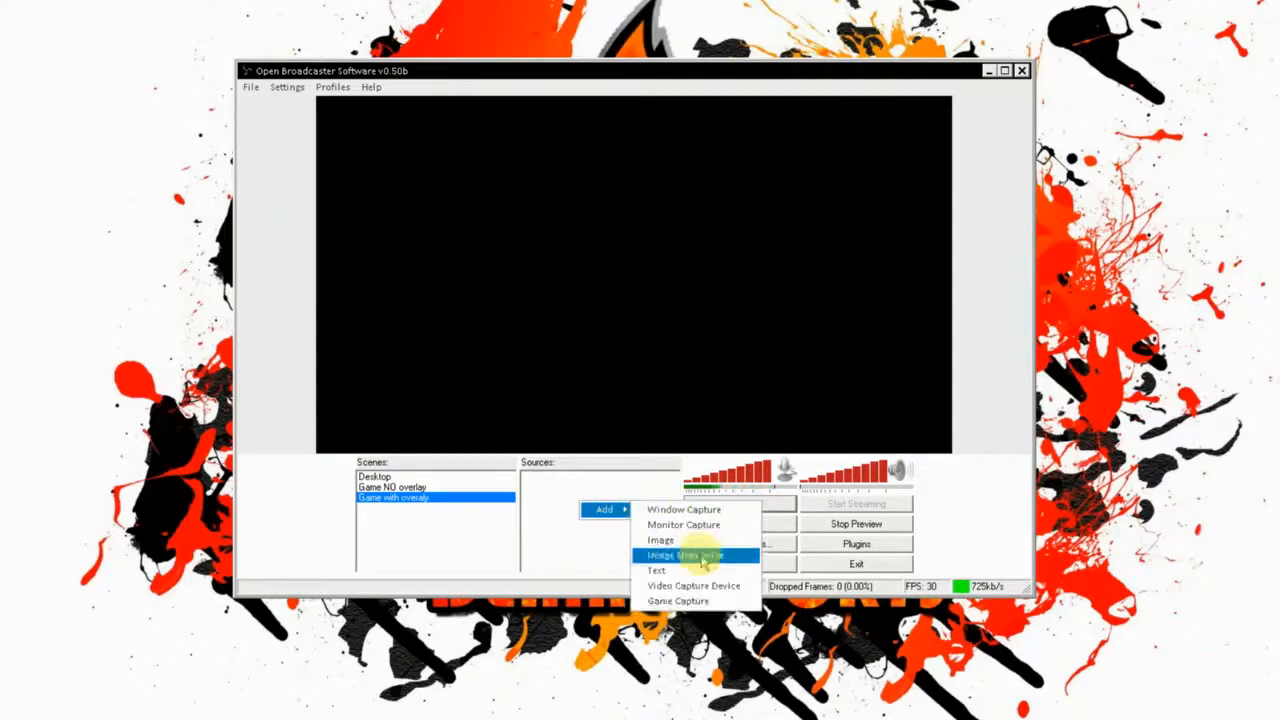
{"action": "left_click", "coordinate": [695, 602]}
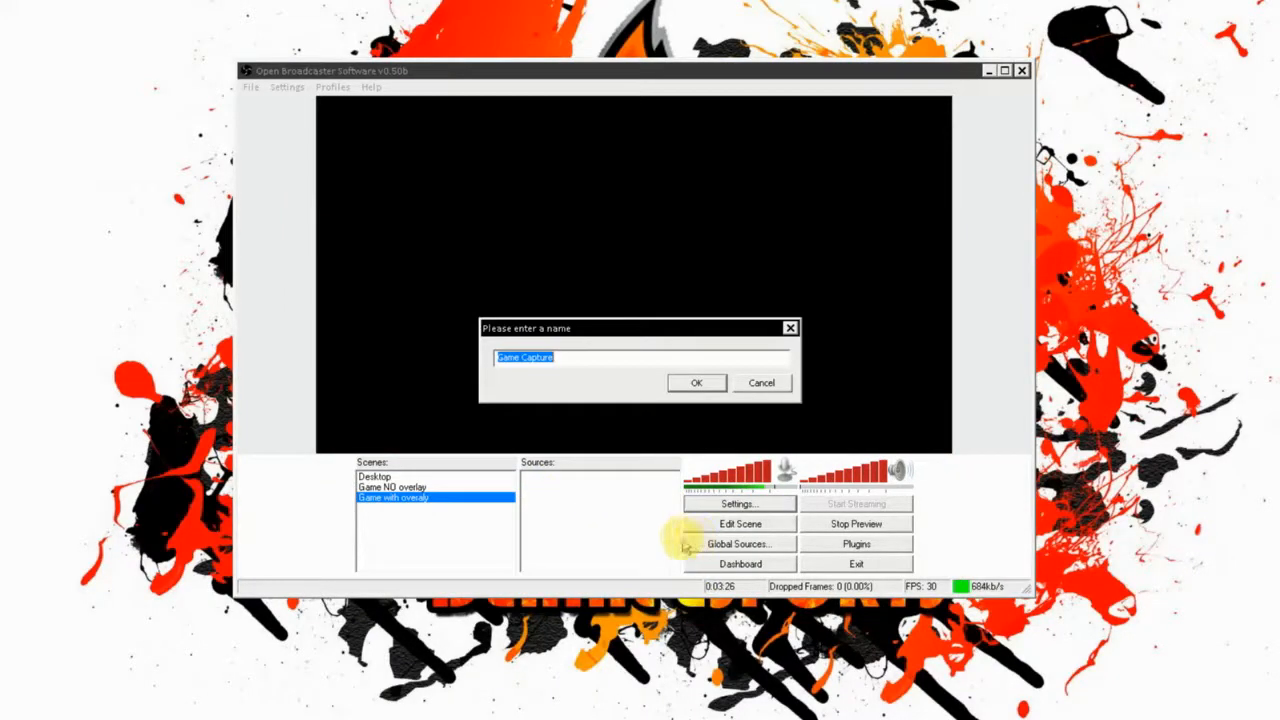
{"action": "left_click", "coordinate": [690, 384]}
{"action": "left_click", "coordinate": [742, 152]}
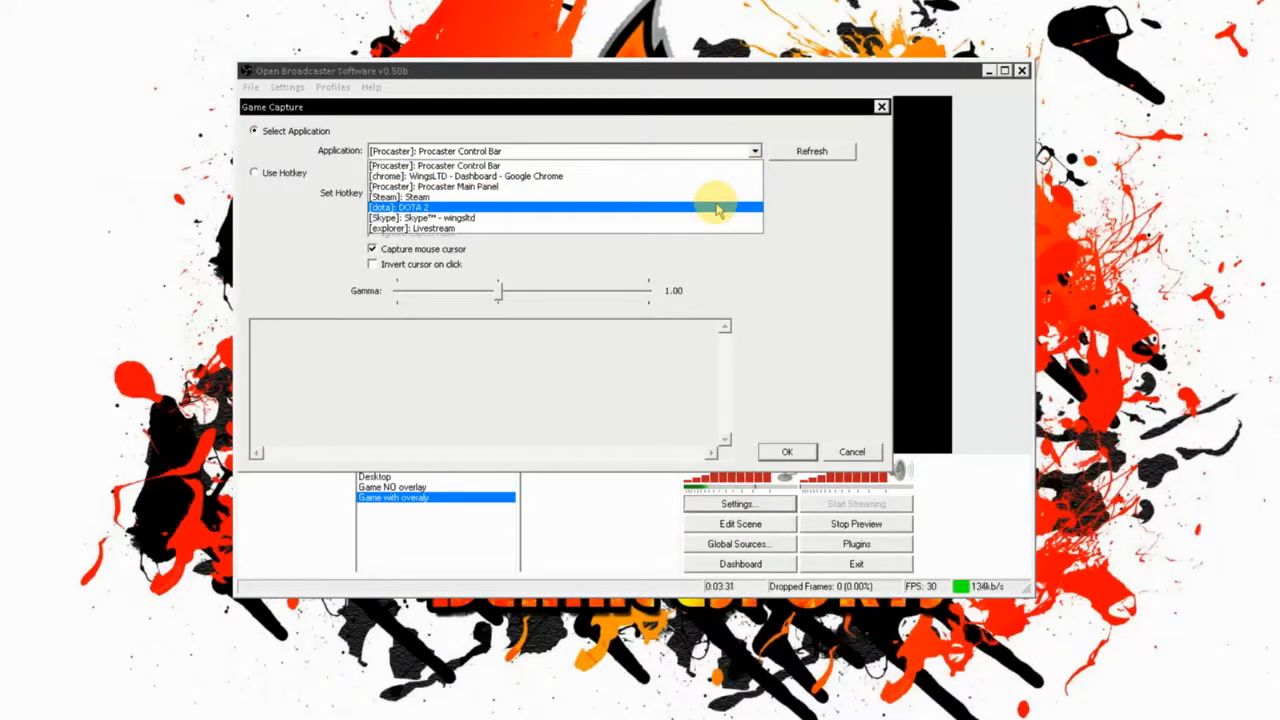
{"action": "left_click", "coordinate": [717, 207]}
{"action": "left_click", "coordinate": [780, 451]}
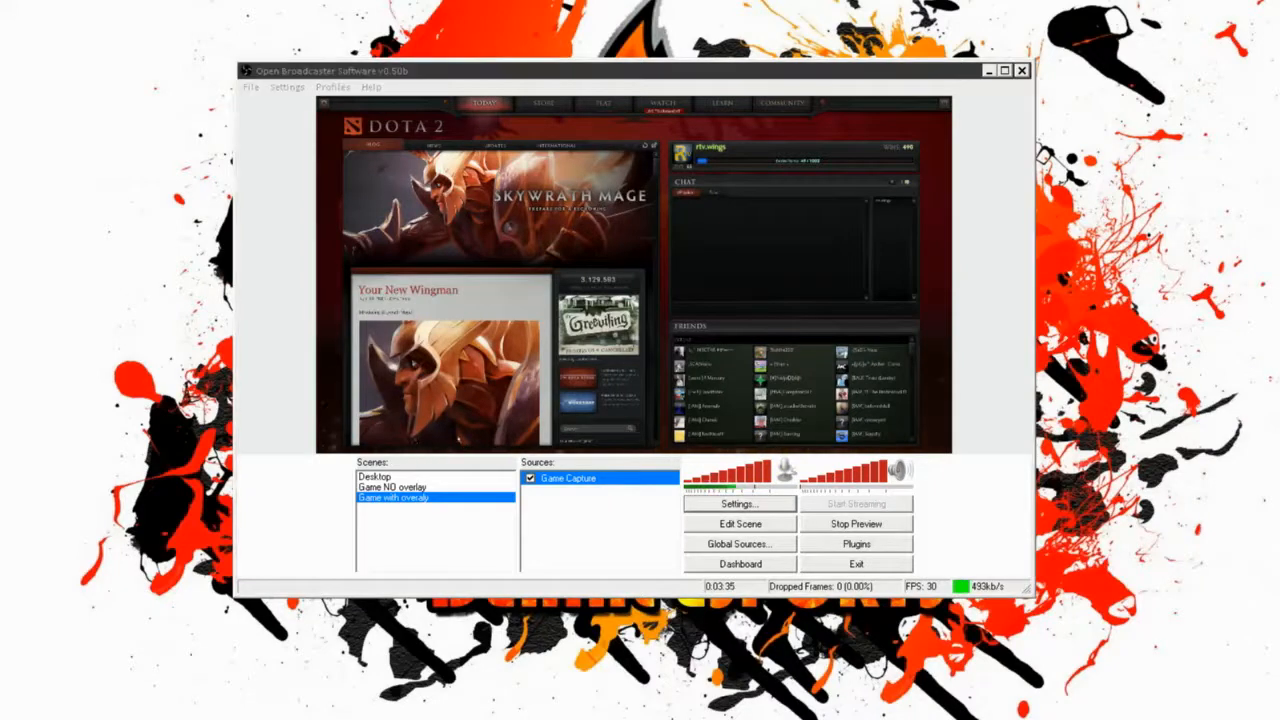
Switch to DOTA 2 and start spectating the first match in the live games list
{"action": "left_click", "coordinate": [659, 104]}
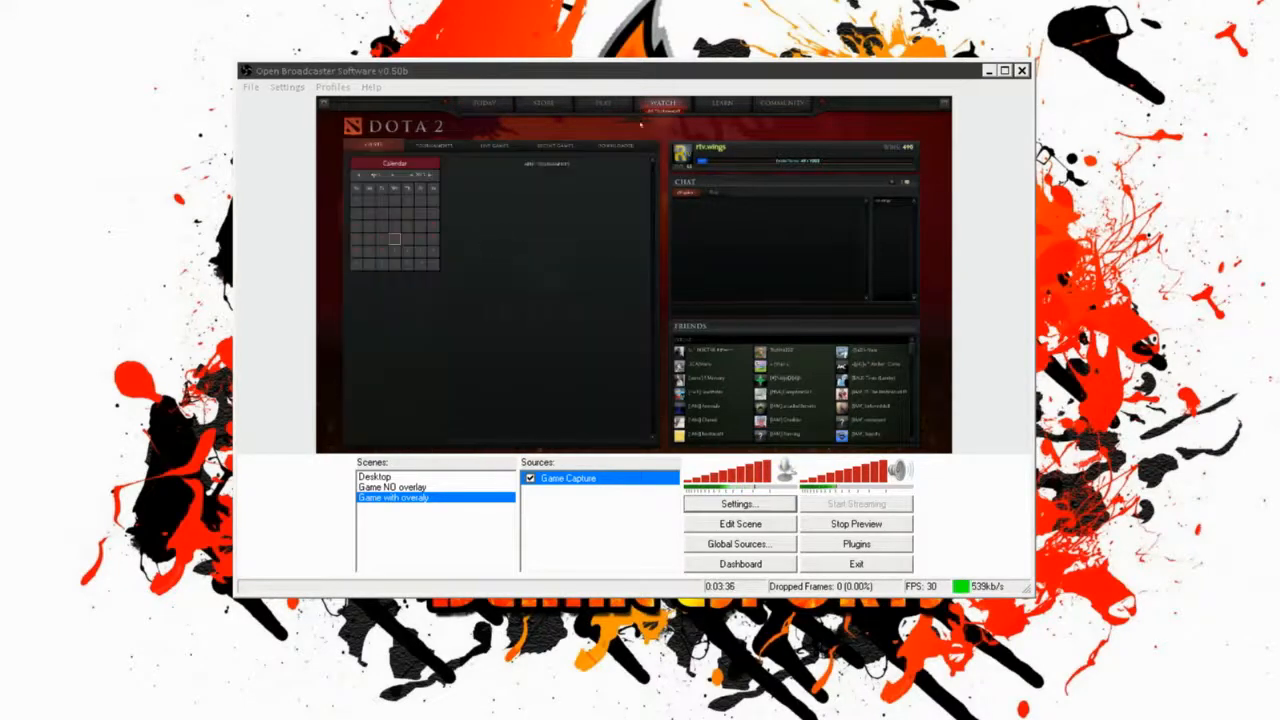
{"action": "left_click", "coordinate": [494, 145]}
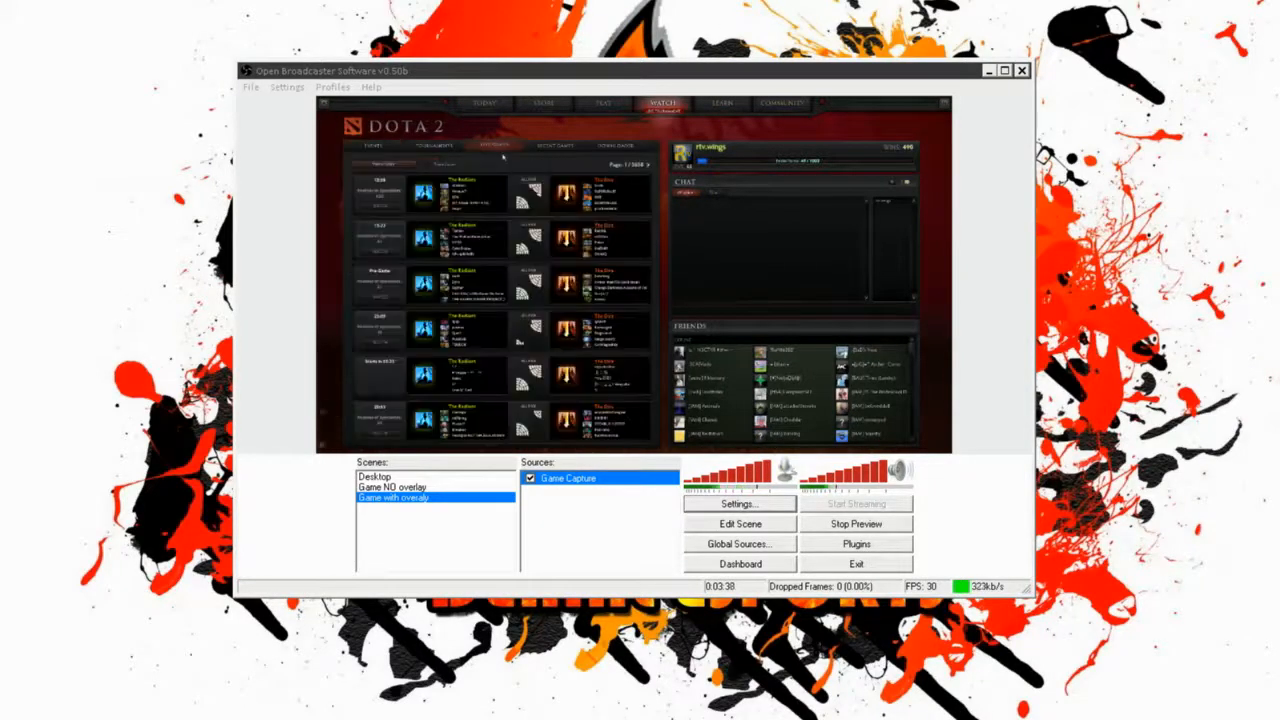
{"action": "left_click", "coordinate": [389, 208]}
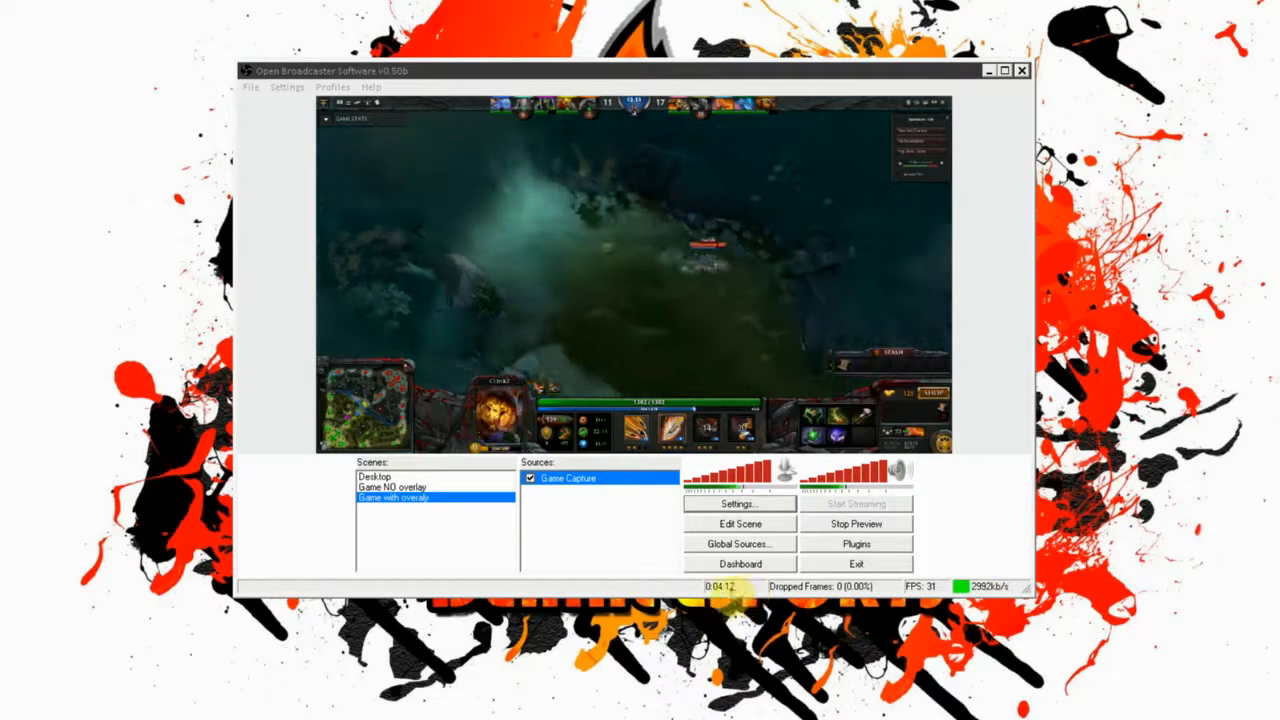
Add an image source named Overlay to the Game with overaly scene, using the Dota-Overlay file from the Streaming folder
{"action": "right_click", "coordinate": [589, 541]}
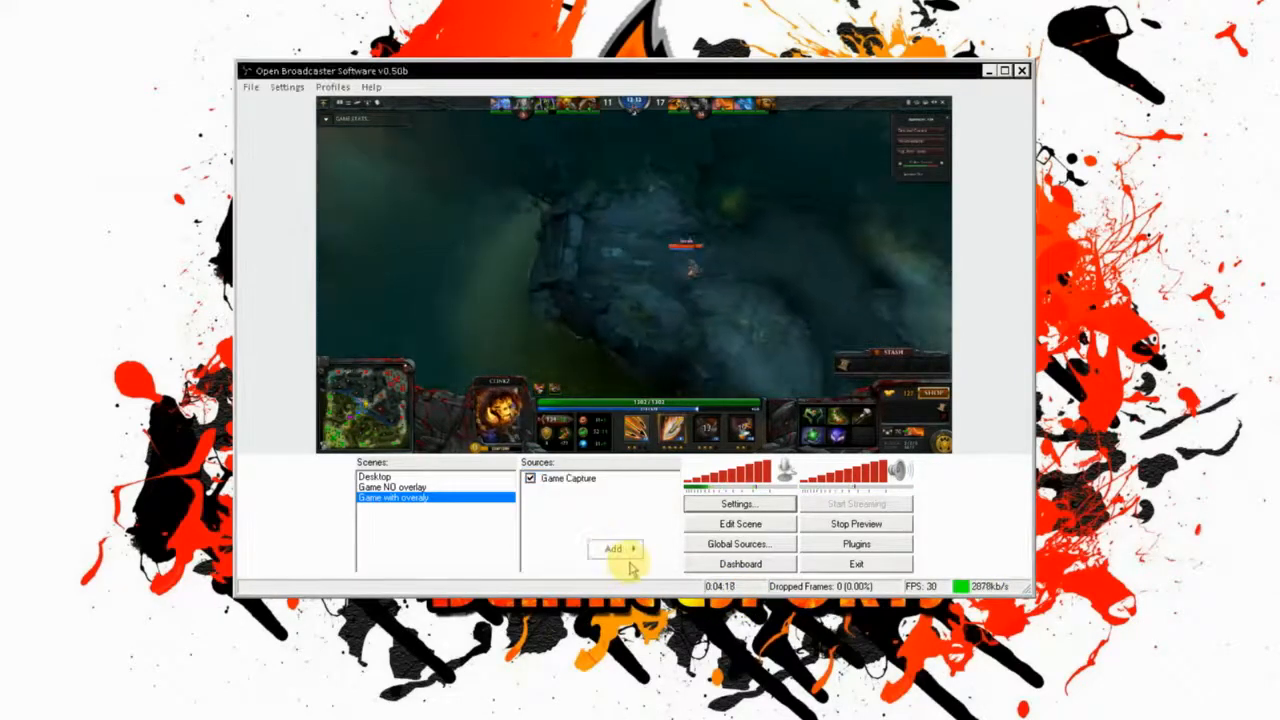
{"action": "mouse_move", "coordinate": [630, 549]}
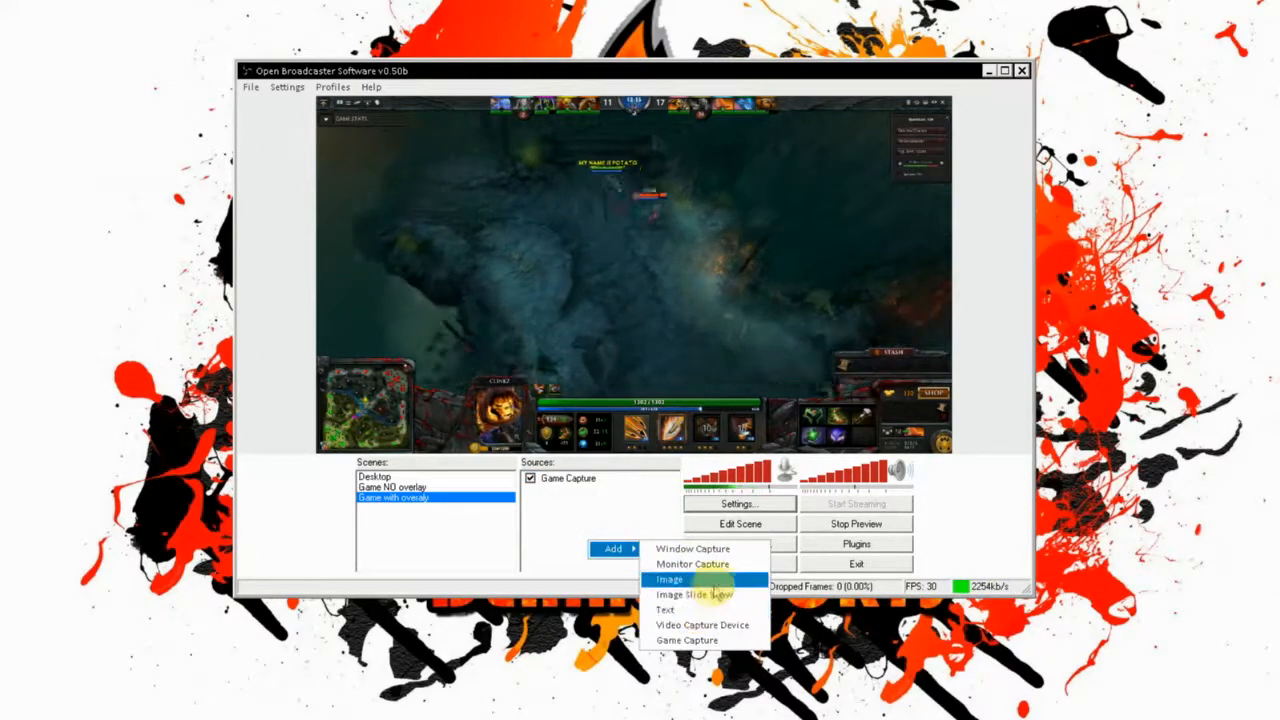
{"action": "left_click", "coordinate": [684, 579]}
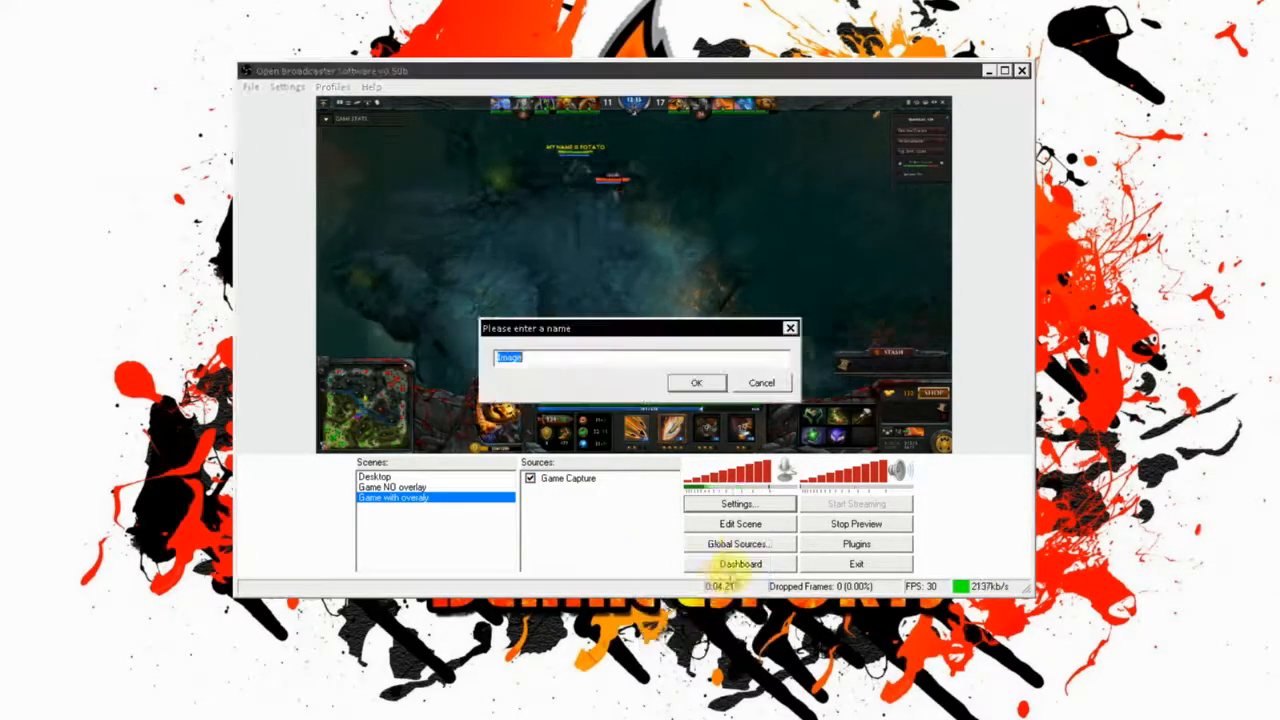
{"action": "type", "text": "Overlay"}
{"action": "left_click", "coordinate": [690, 389]}
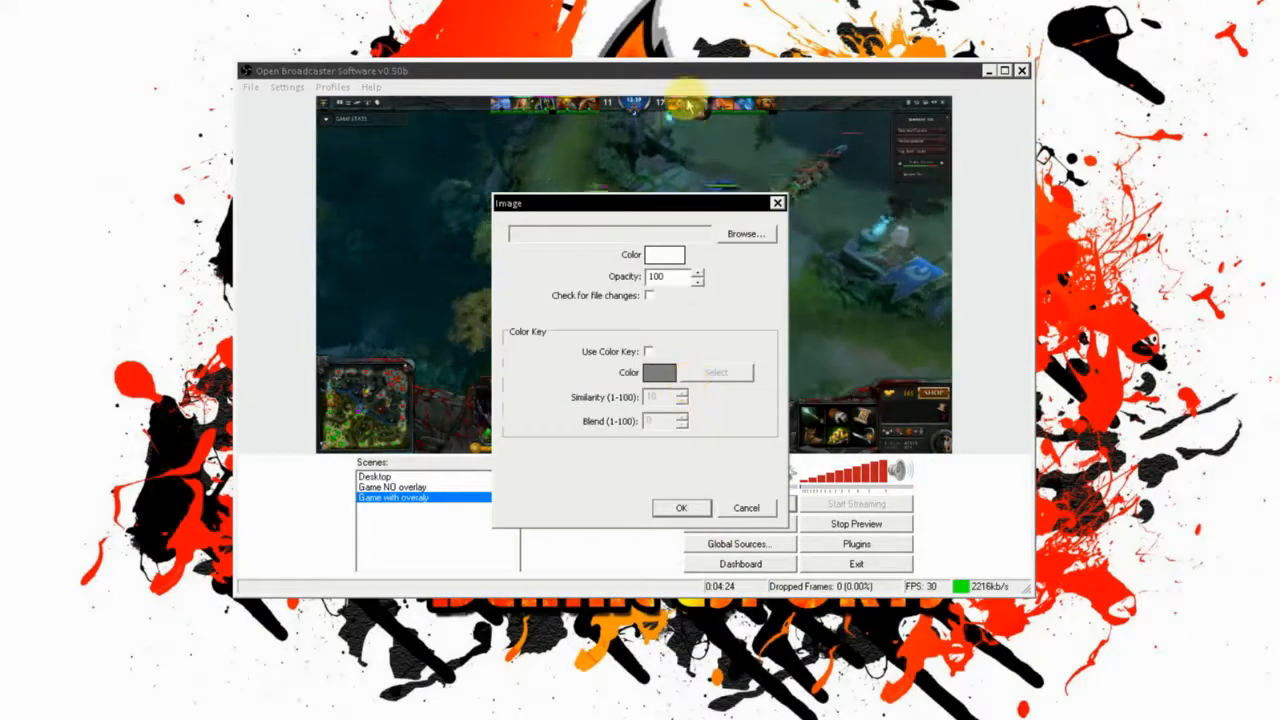
{"action": "left_click", "coordinate": [745, 234]}
{"action": "double_click", "coordinate": [771, 329]}
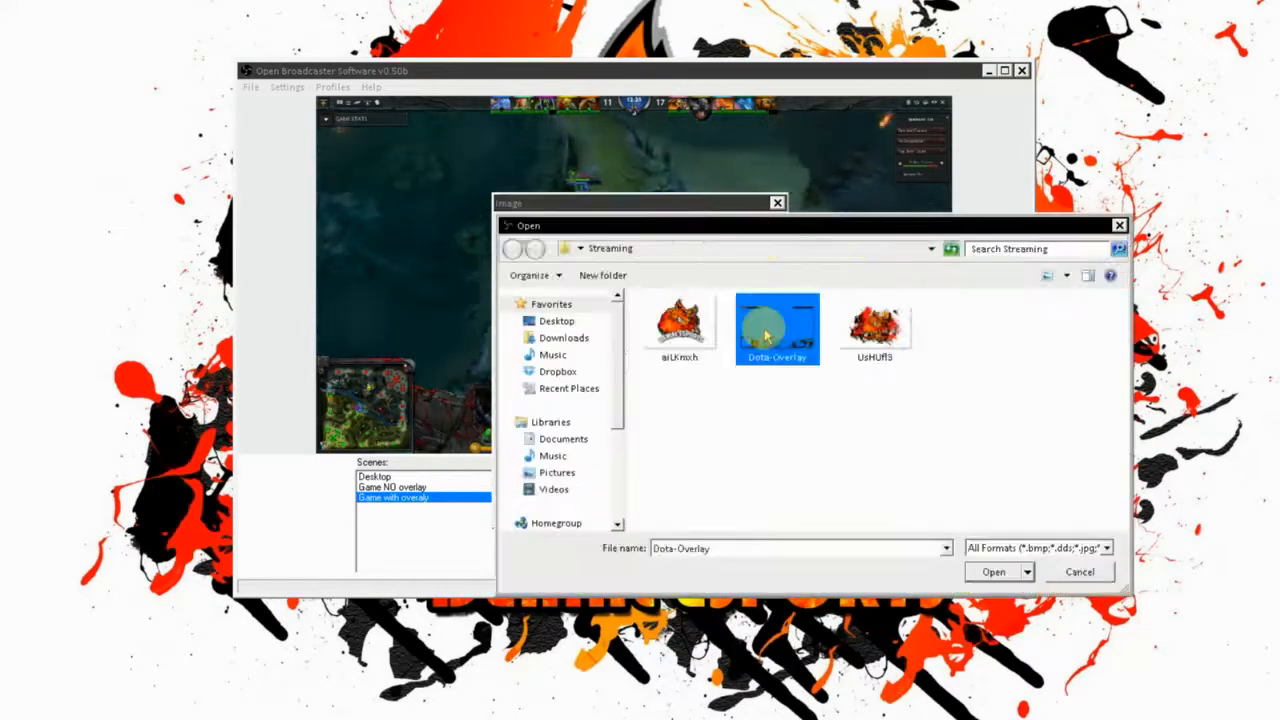
{"action": "left_click", "coordinate": [683, 509]}
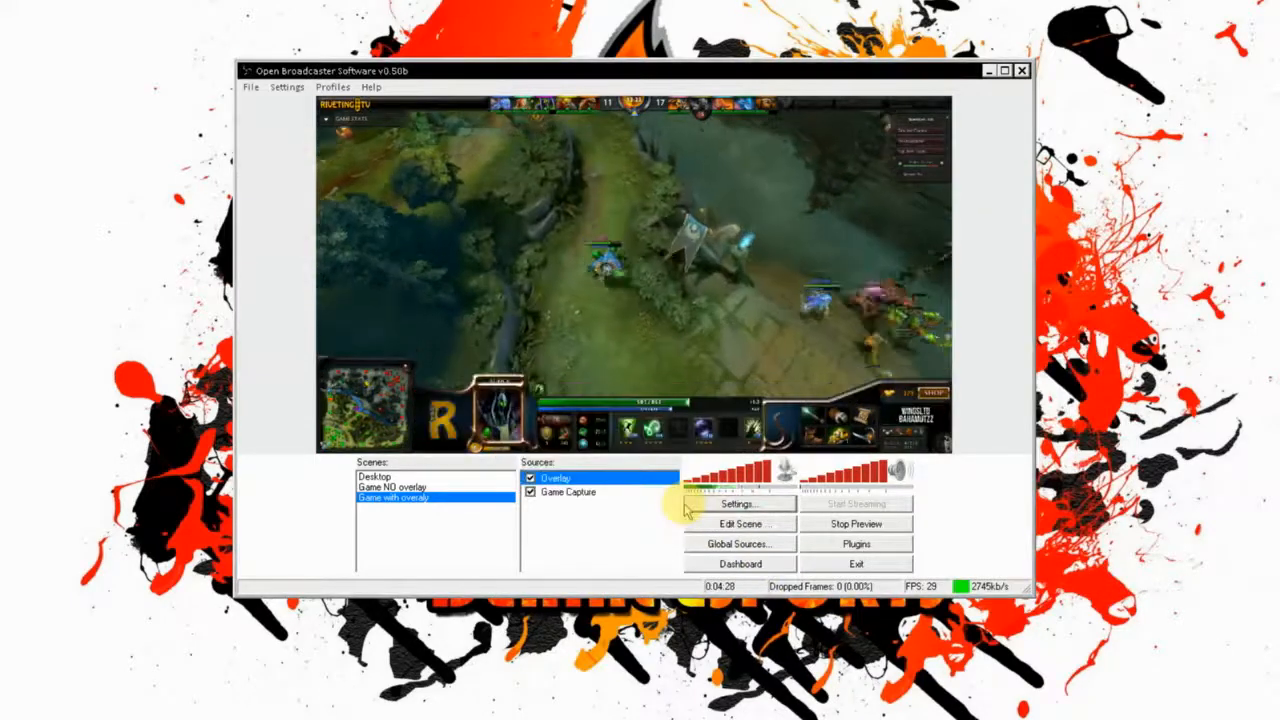
Compare the running game in the Game NO overlay and Game with overaly scenes
{"action": "key", "text": "alt+Tab"}
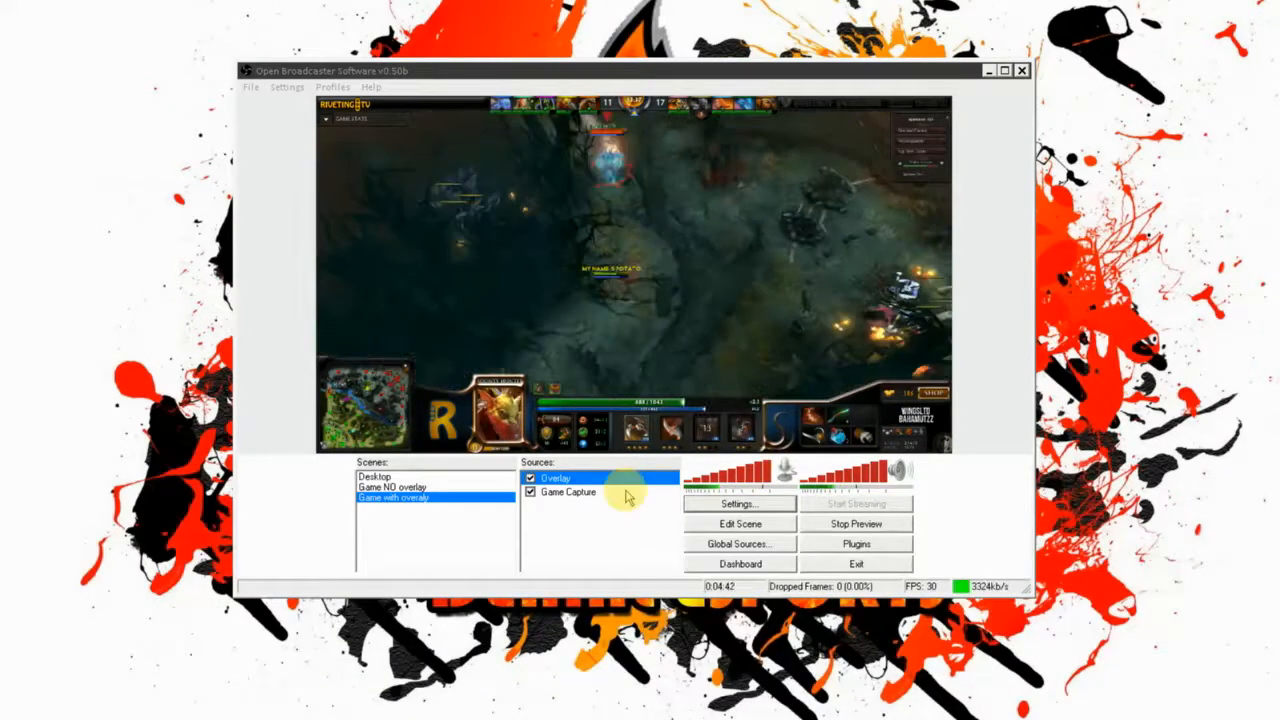
{"action": "left_click", "coordinate": [415, 487]}
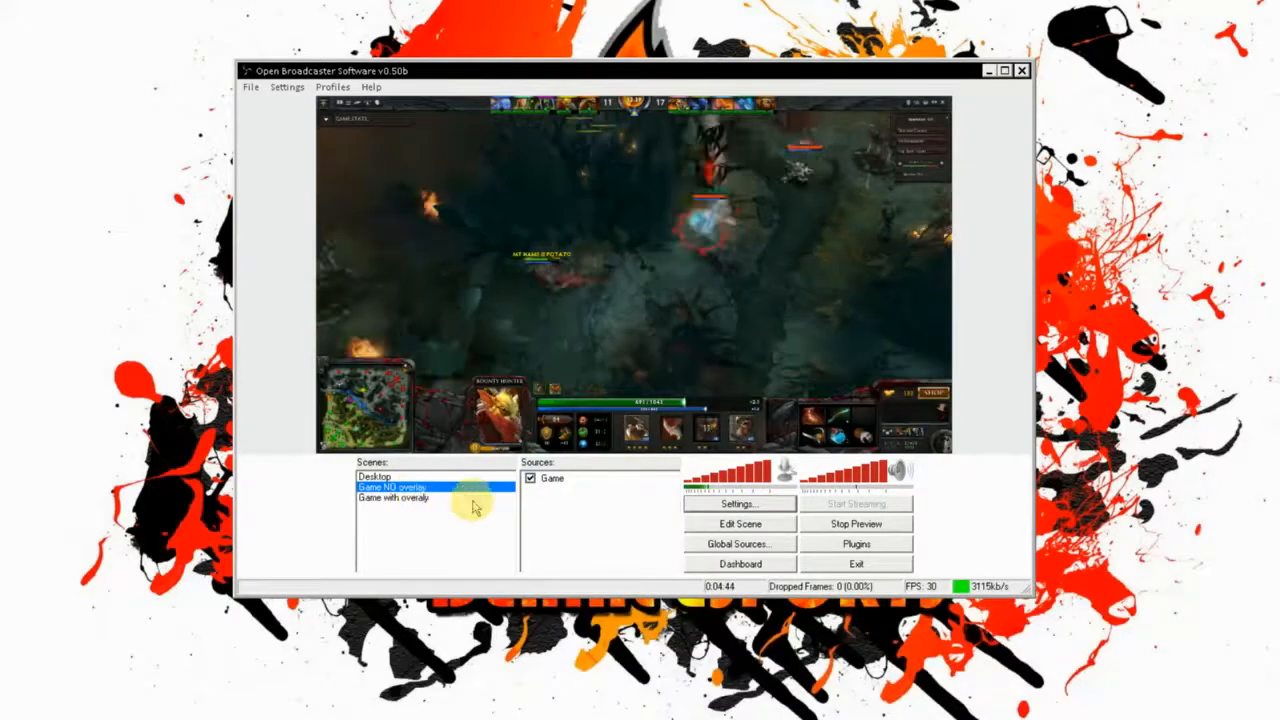
{"action": "key", "text": "alt+Tab"}
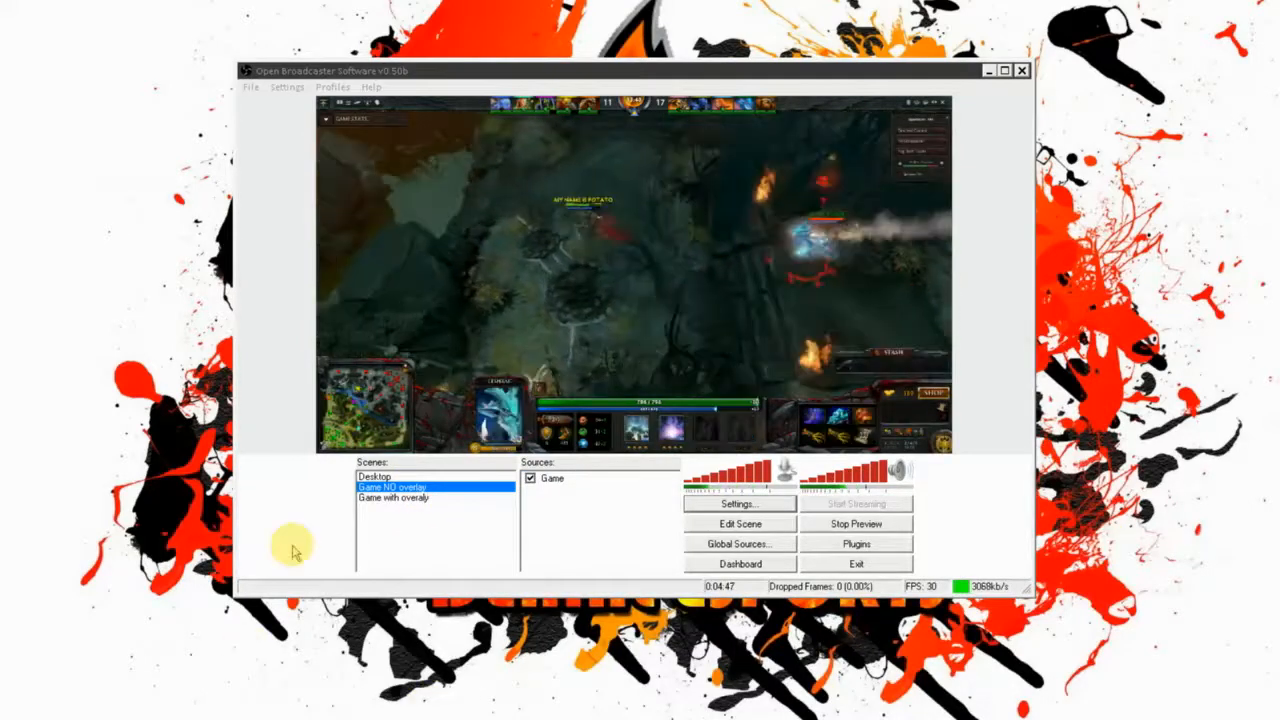
{"action": "left_click", "coordinate": [418, 499]}
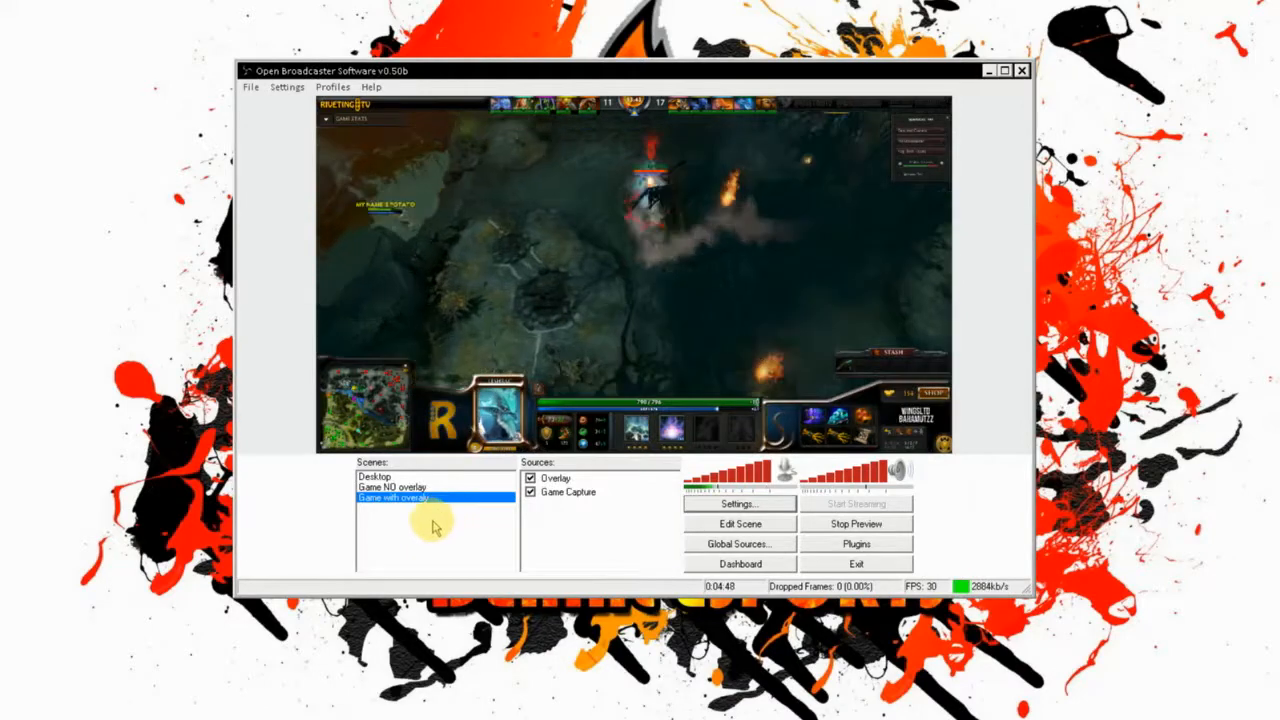
Add a new scene named BRB
{"action": "right_click", "coordinate": [434, 521]}
{"action": "left_click", "coordinate": [462, 530]}
{"action": "type", "text": "BRB"}
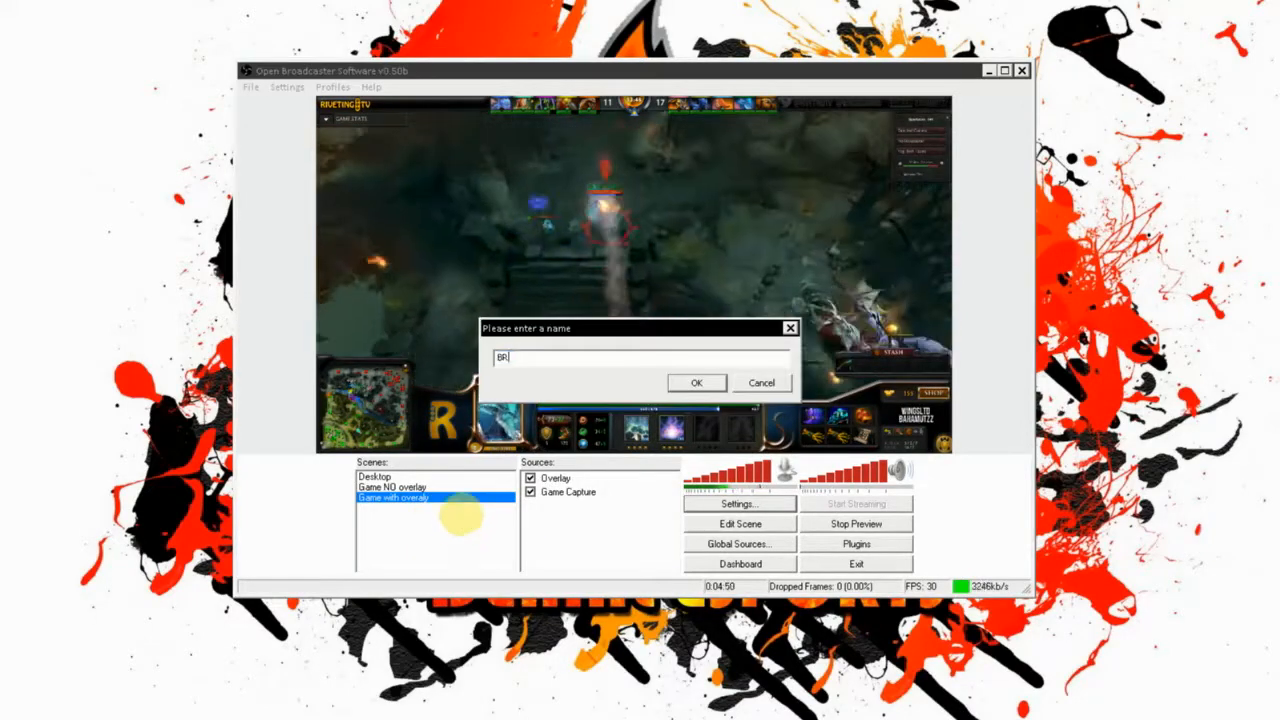
{"action": "key", "text": "Return"}
Add an image source named BRB to the BRB scene, using the aiLKmxh file from the Streaming folder
{"action": "right_click", "coordinate": [585, 517]}
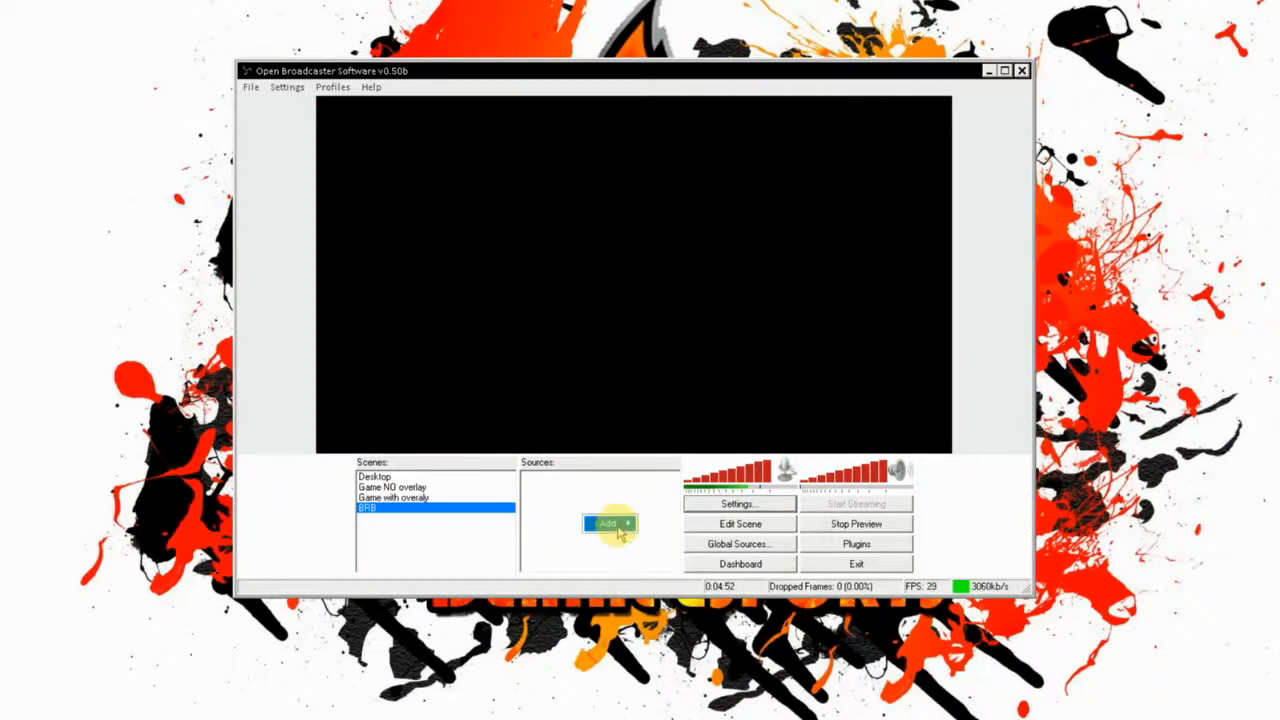
{"action": "mouse_move", "coordinate": [620, 523]}
{"action": "left_click", "coordinate": [722, 553]}
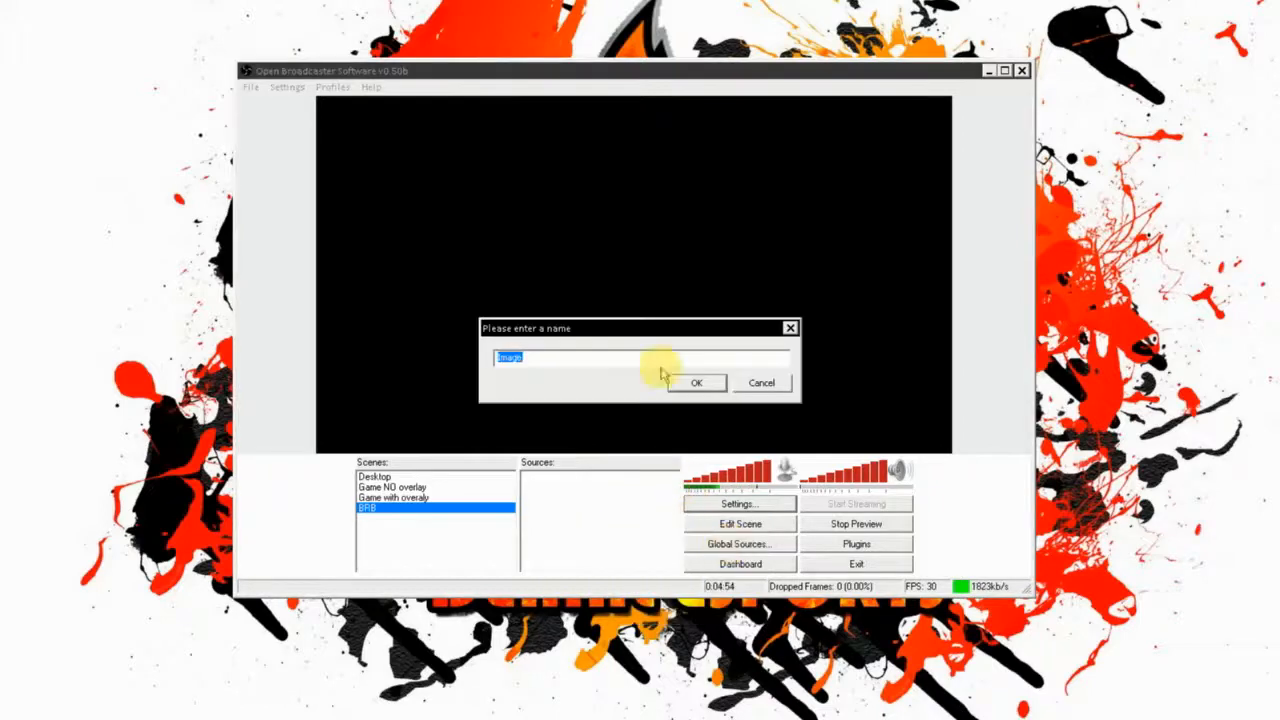
{"action": "type", "text": "BRB"}
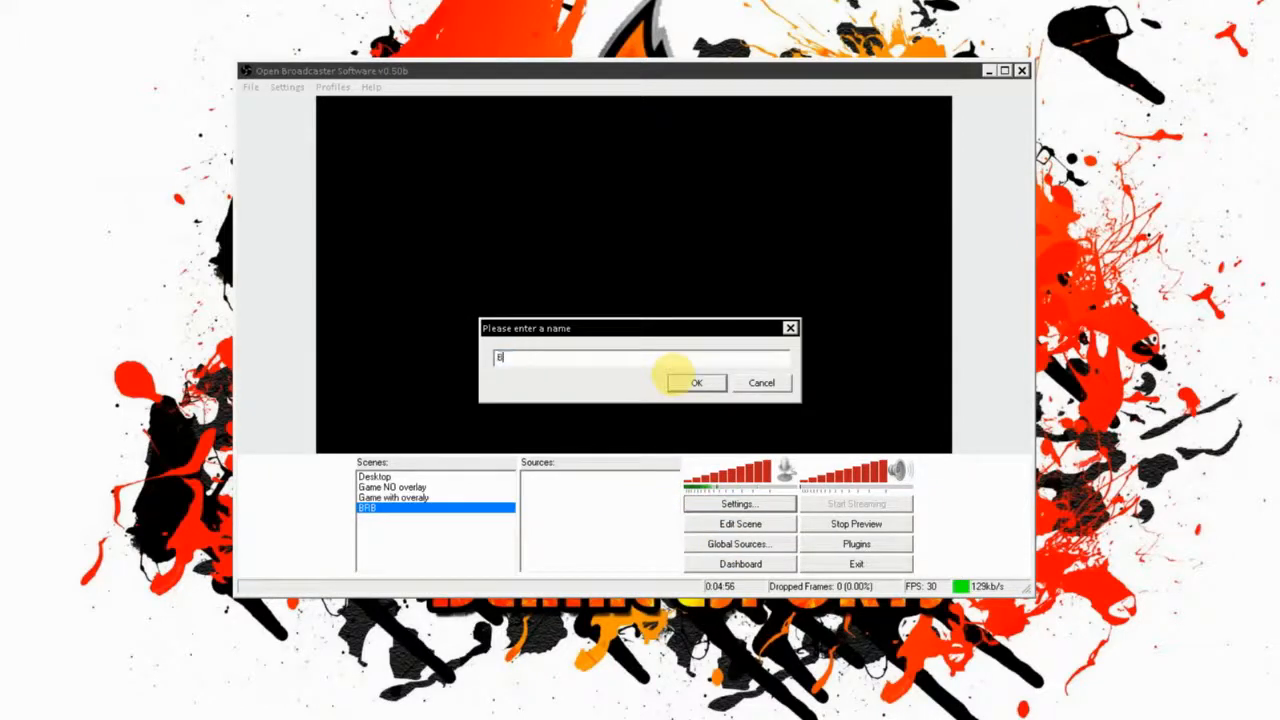
{"action": "left_click", "coordinate": [679, 384]}
{"action": "left_click", "coordinate": [742, 233]}
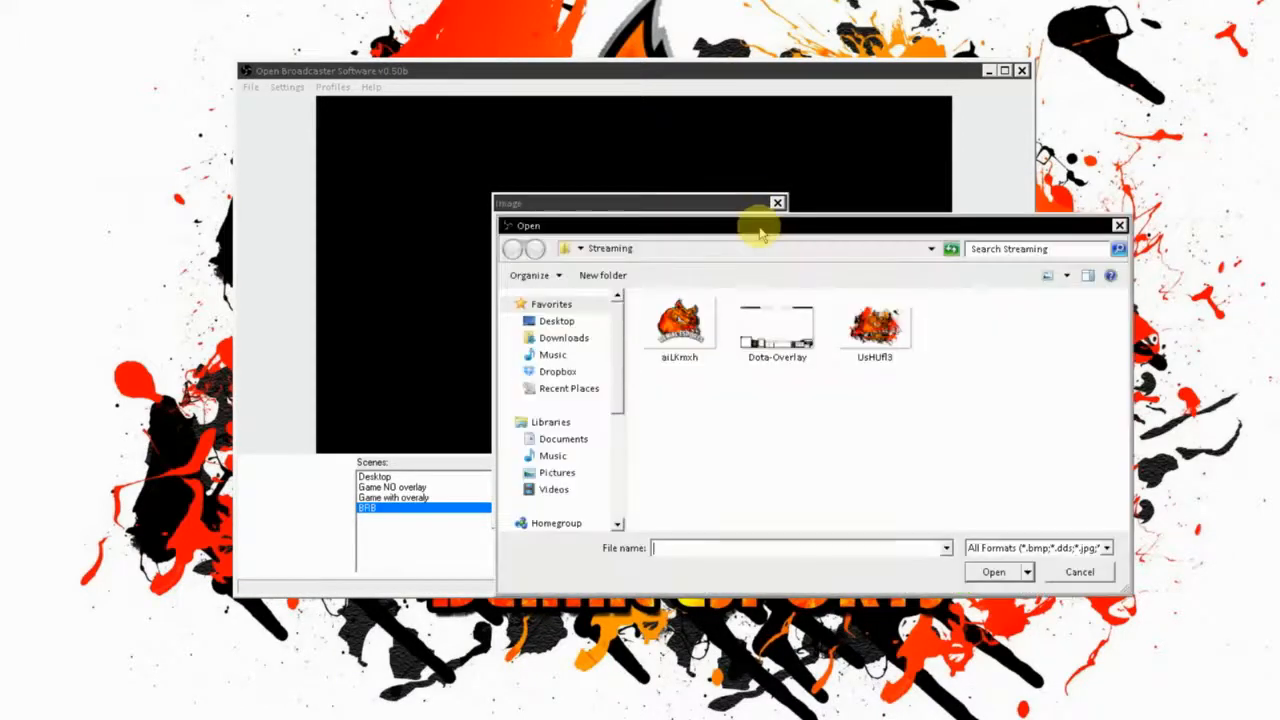
{"action": "double_click", "coordinate": [680, 322]}
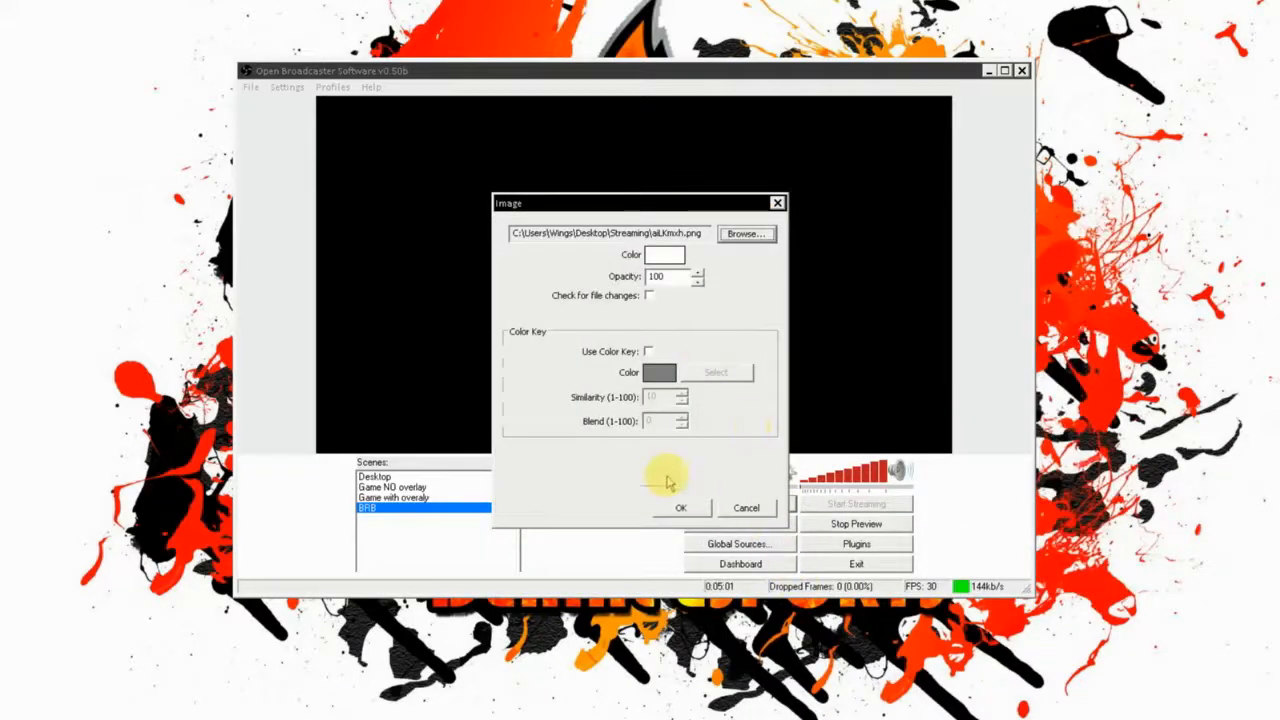
{"action": "left_click", "coordinate": [682, 508]}
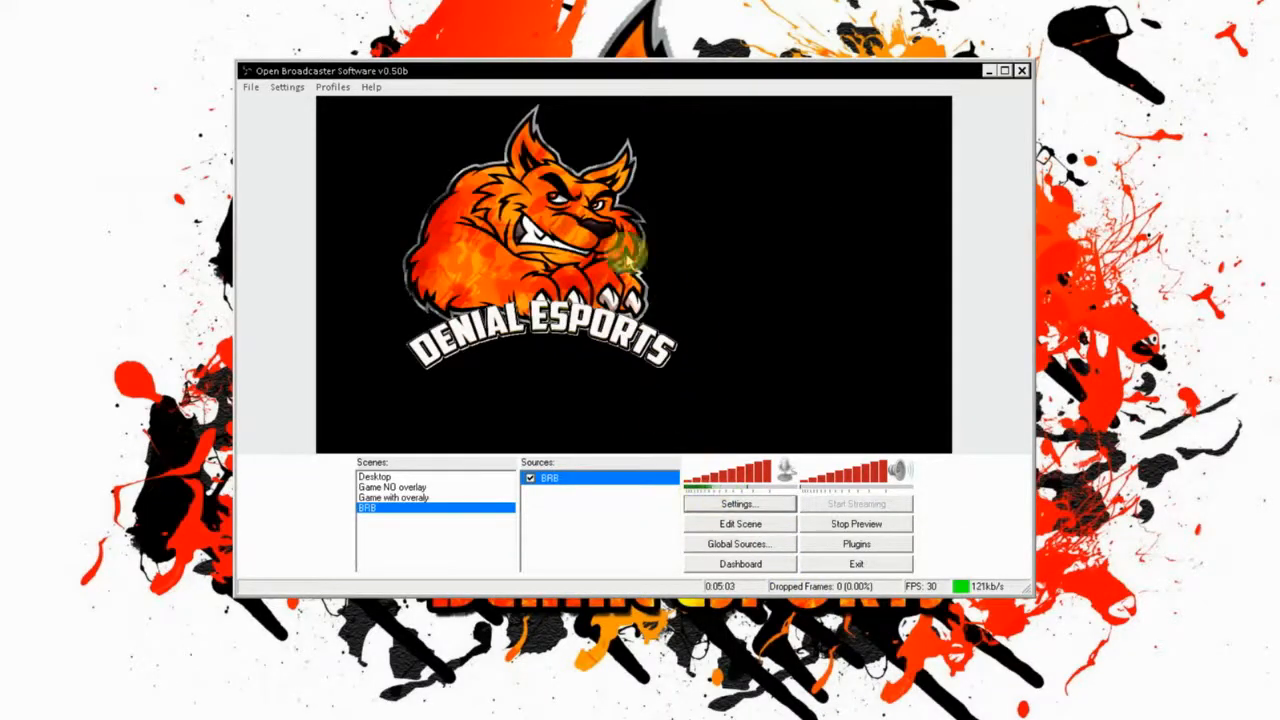
Edit the BRB scene and move the logo image to about the centre of the preview
{"action": "left_click", "coordinate": [735, 524]}
{"action": "left_click_drag", "start_coordinate": [736, 393], "coordinate": [746, 306]}
{"action": "left_click_drag", "start_coordinate": [600, 249], "coordinate": [689, 272]}
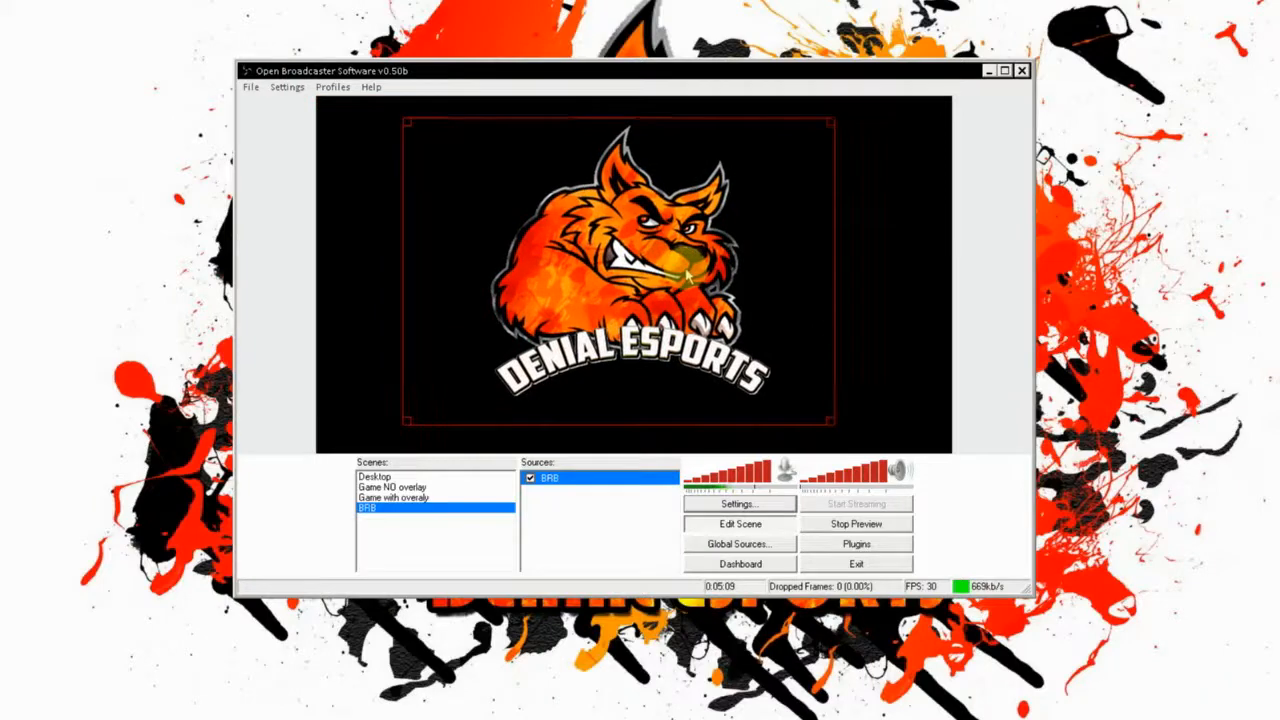
{"action": "left_click", "coordinate": [779, 529]}
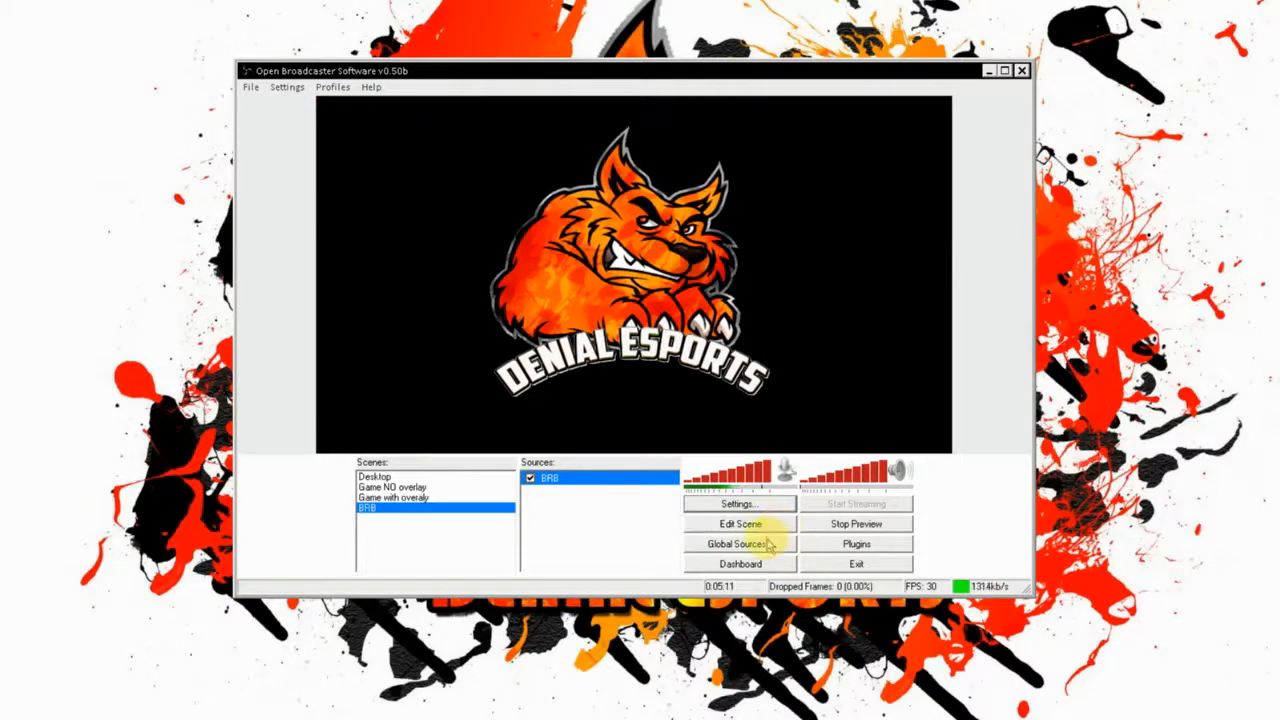
Add an image source named Denial to the Game with overaly scene, using the aiLKmxh file from the Streaming folder
{"action": "left_click", "coordinate": [418, 498]}
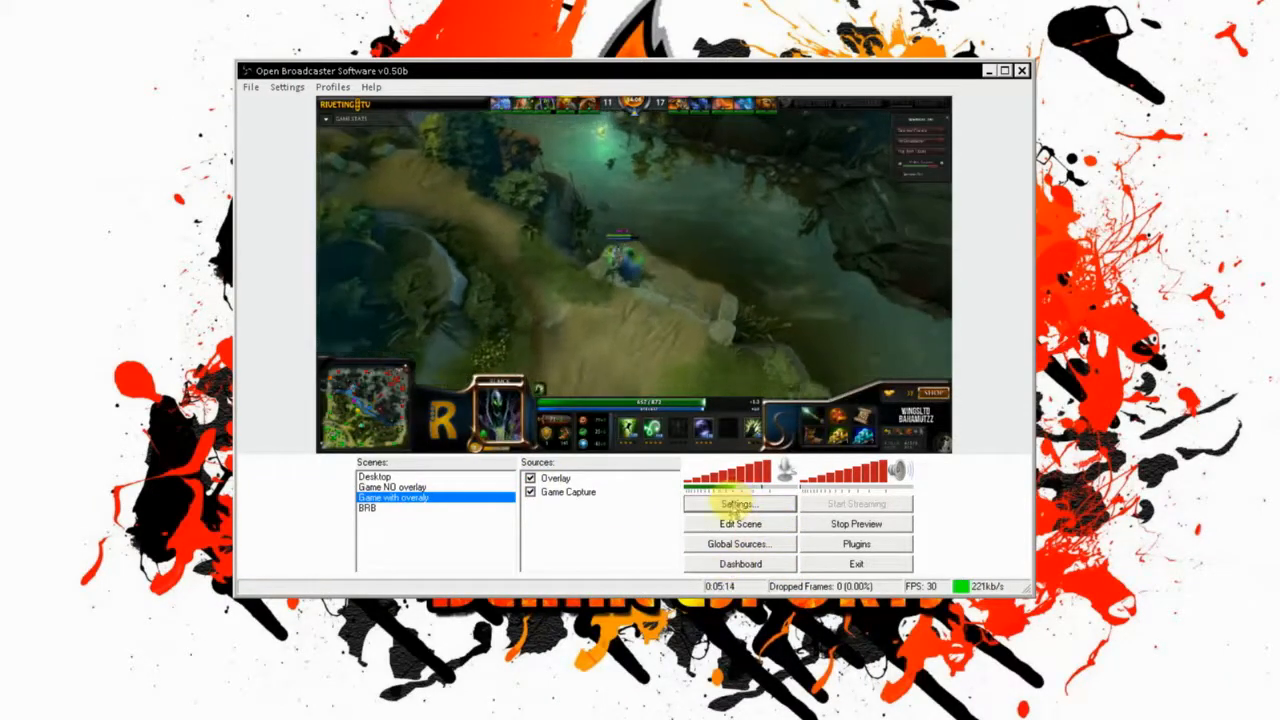
{"action": "right_click", "coordinate": [598, 534]}
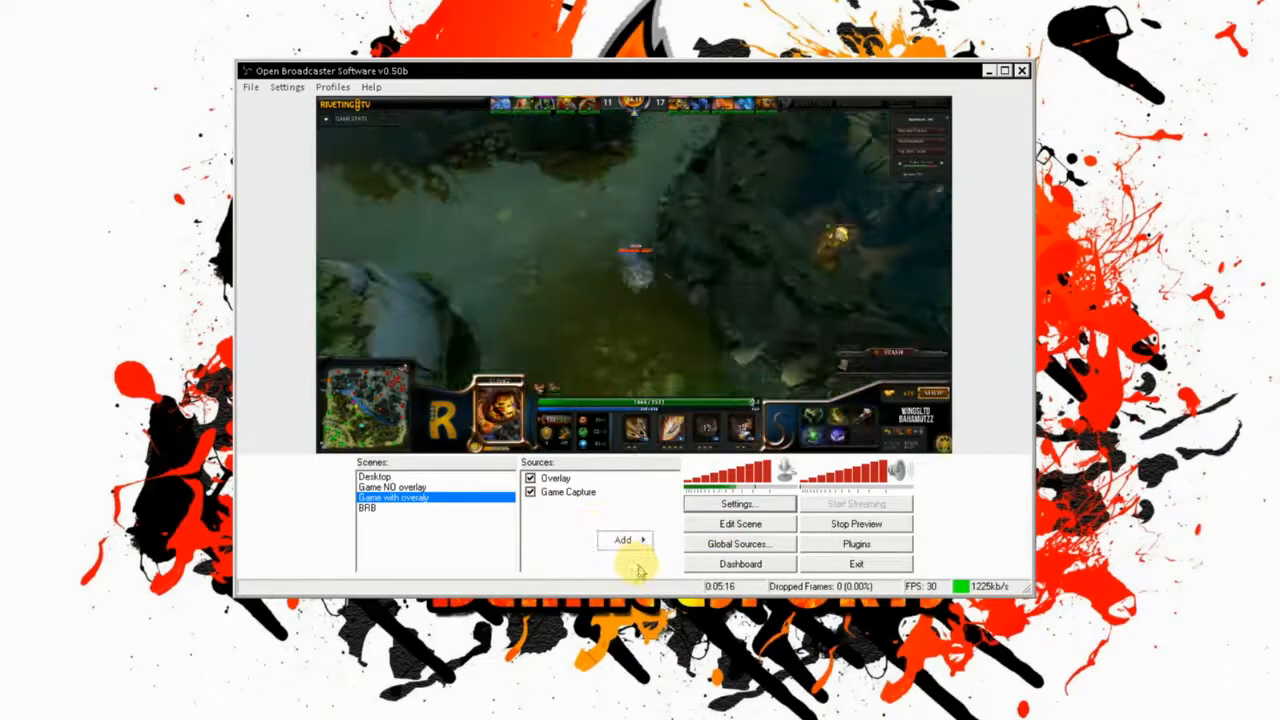
{"action": "mouse_move", "coordinate": [634, 543]}
{"action": "left_click", "coordinate": [740, 570]}
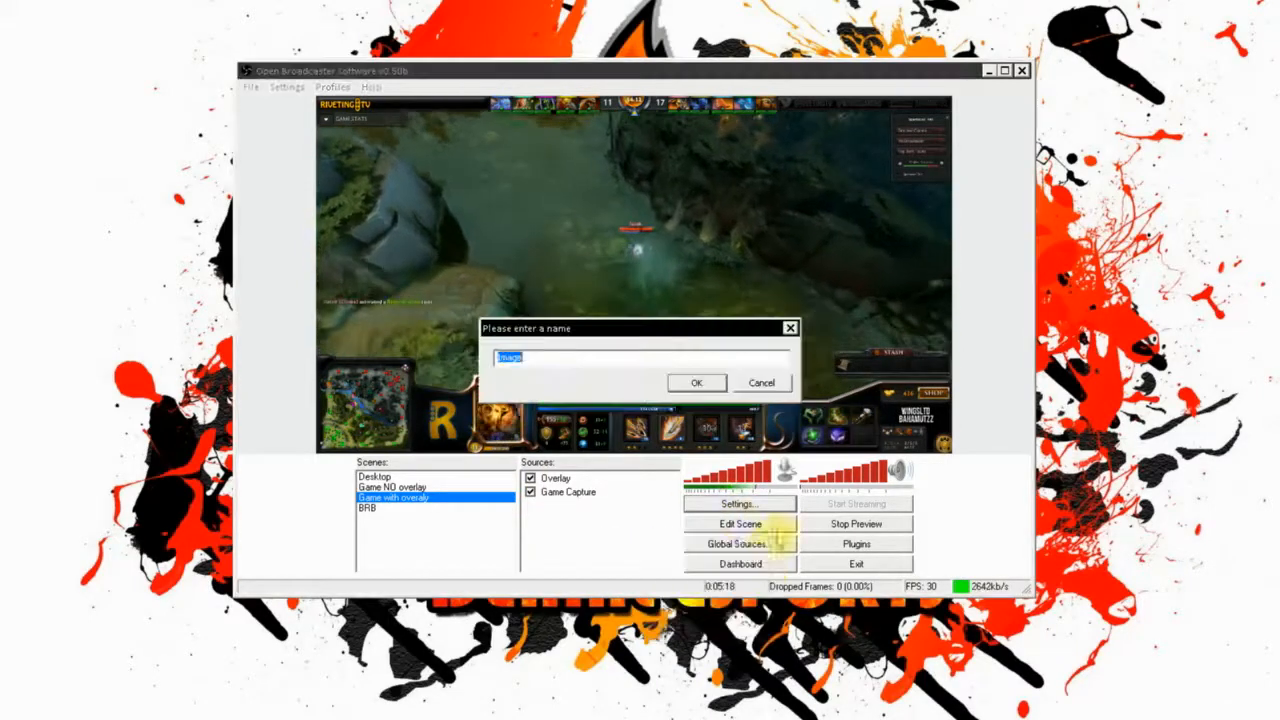
{"action": "type", "text": "Camera"}
{"action": "left_click", "coordinate": [700, 388]}
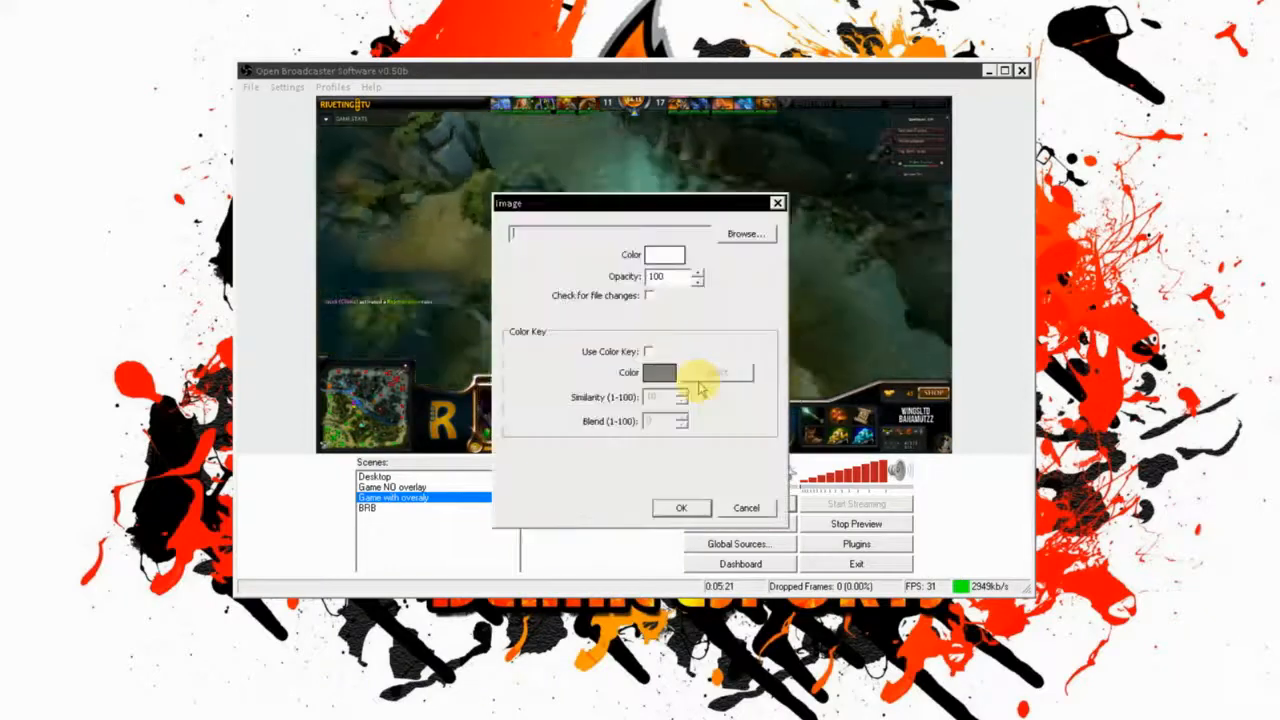
{"action": "left_click", "coordinate": [745, 233]}
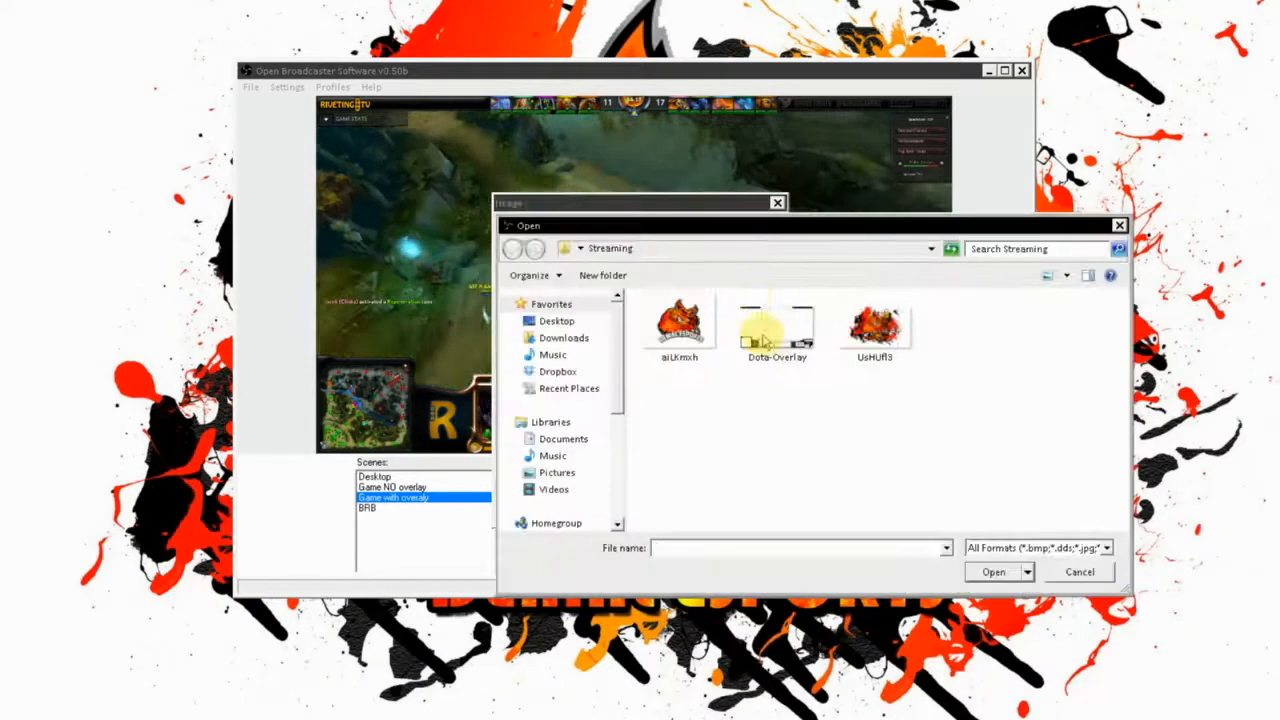
{"action": "left_click", "coordinate": [700, 330]}
{"action": "left_click", "coordinate": [993, 571]}
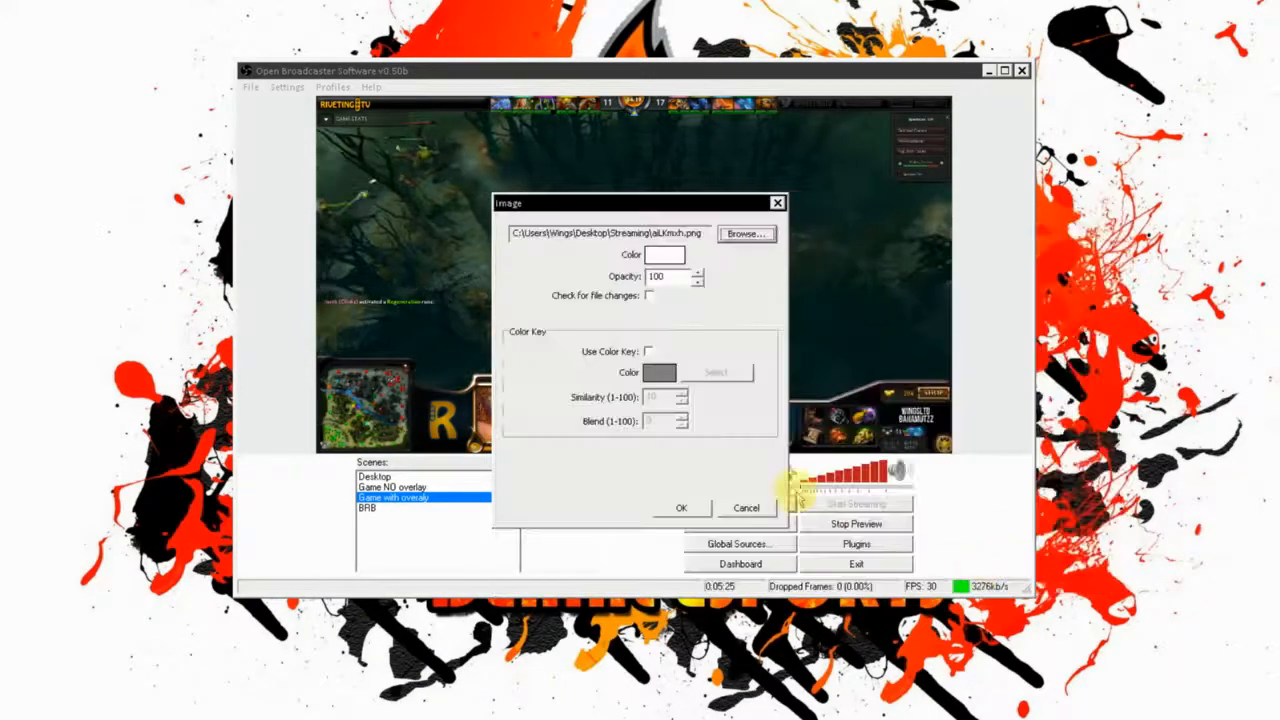
{"action": "left_click", "coordinate": [686, 512]}
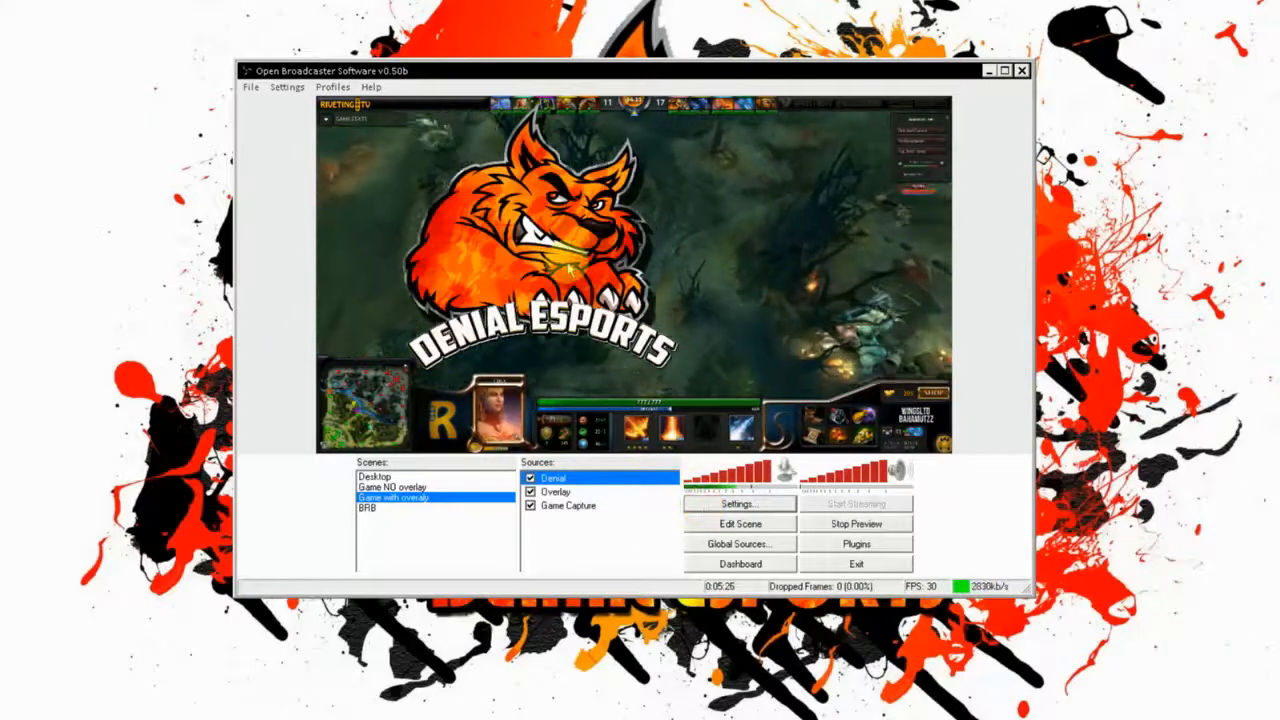
Shrink the Denial logo, place it just above the game's shop button, and maximize the window to inspect the scene
{"action": "left_click", "coordinate": [740, 524]}
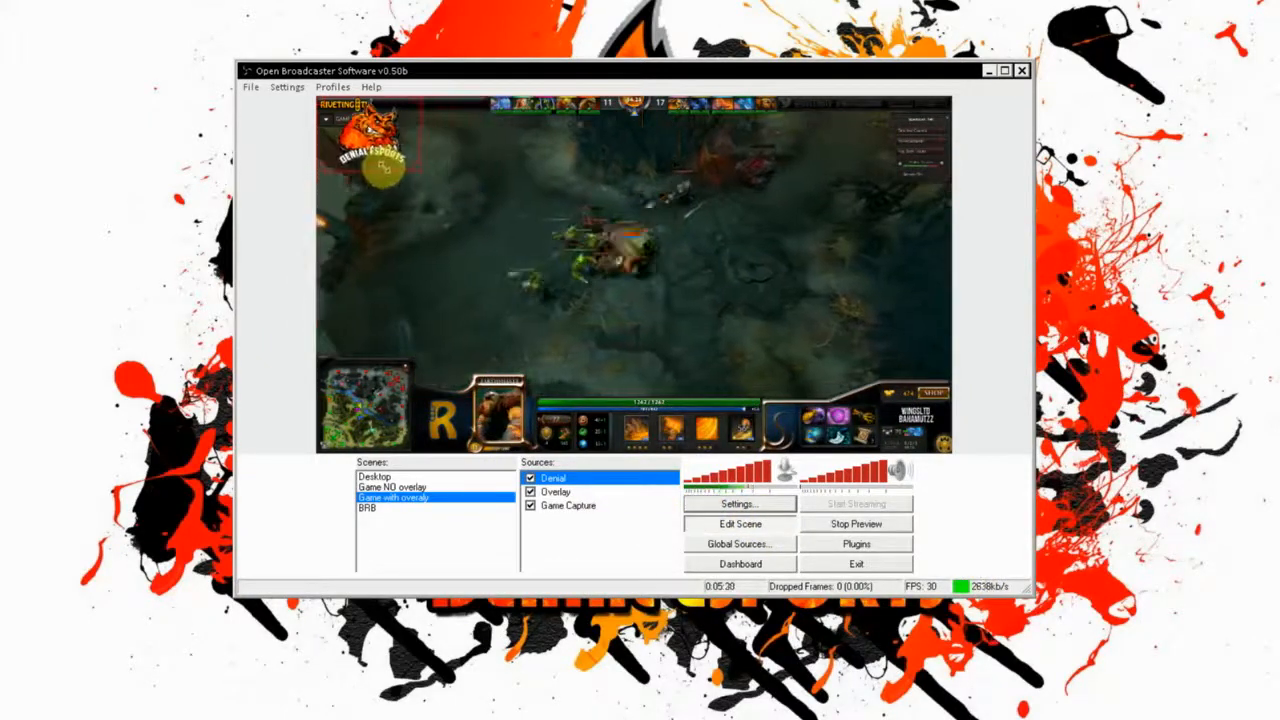
{"action": "left_click_drag", "start_coordinate": [370, 158], "coordinate": [367, 153]}
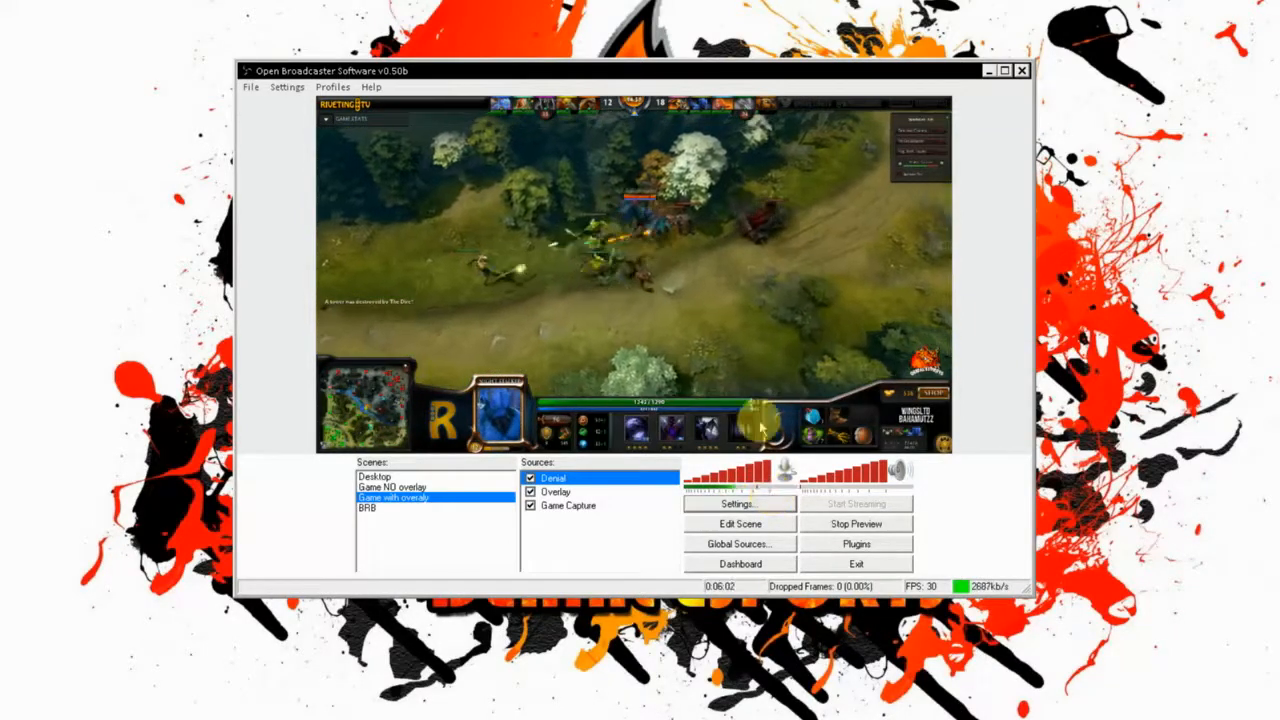
{"action": "left_click", "coordinate": [775, 502]}
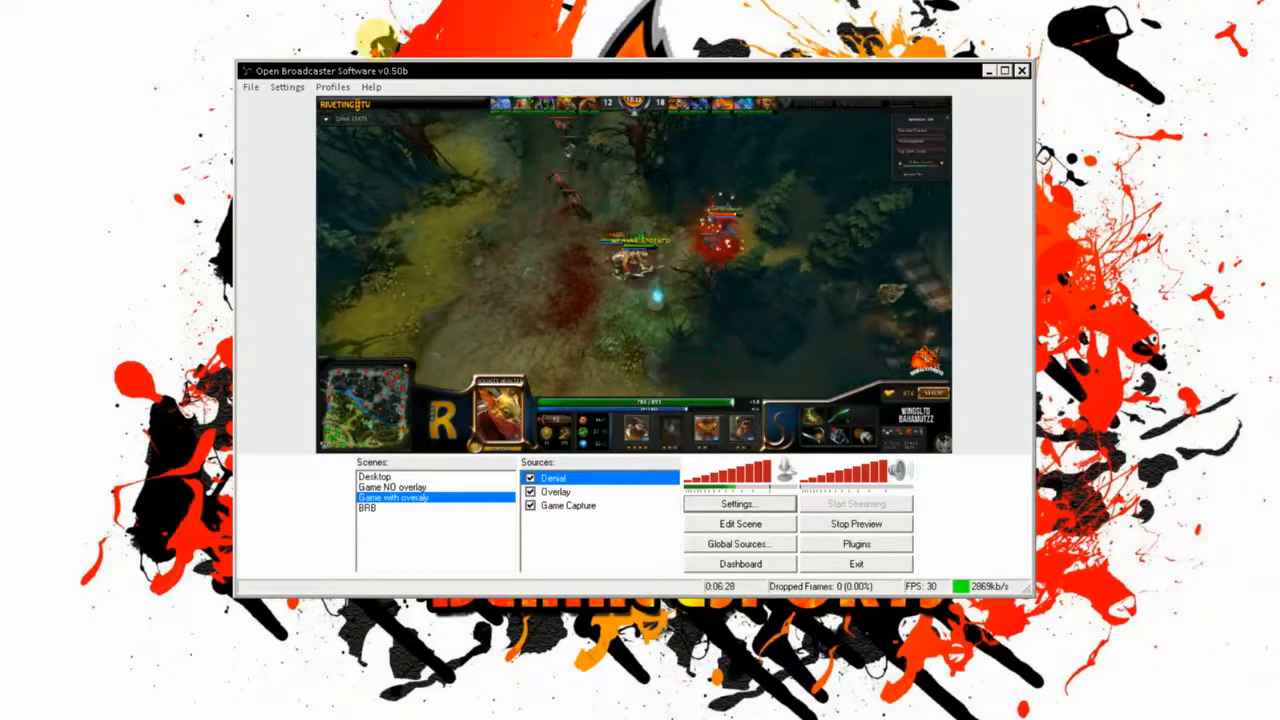
{"action": "left_click", "coordinate": [1004, 71]}
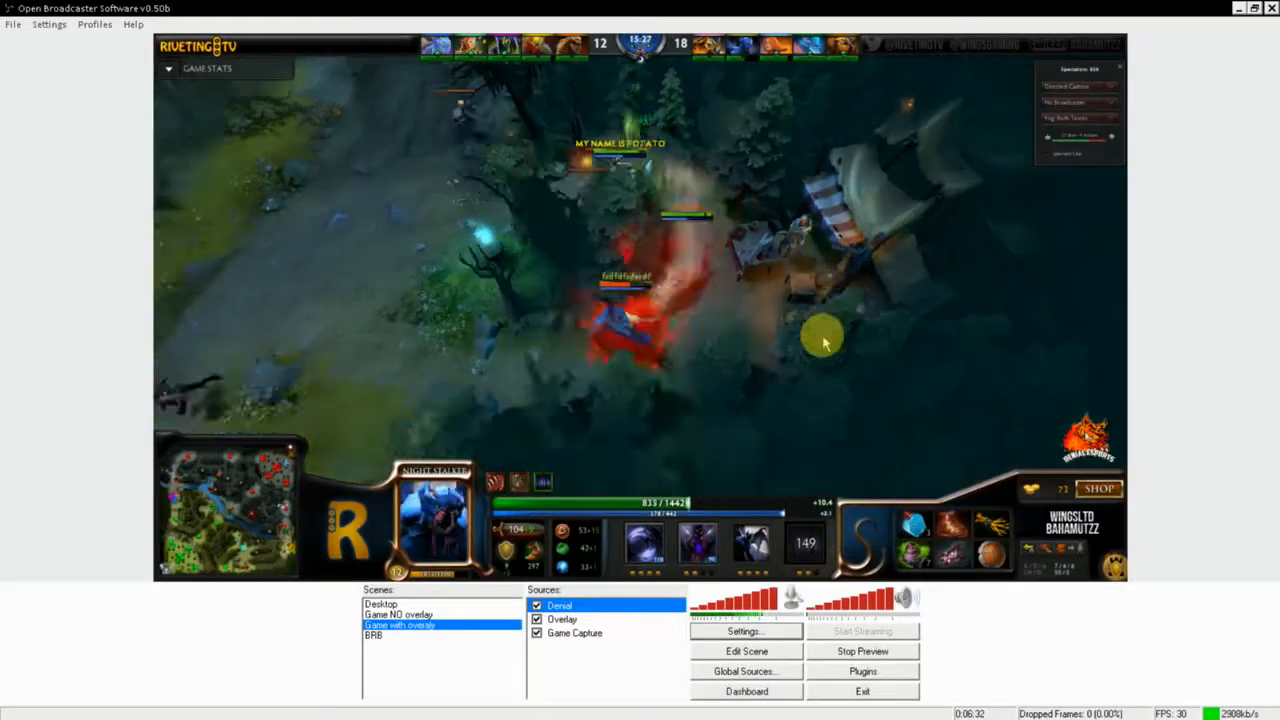